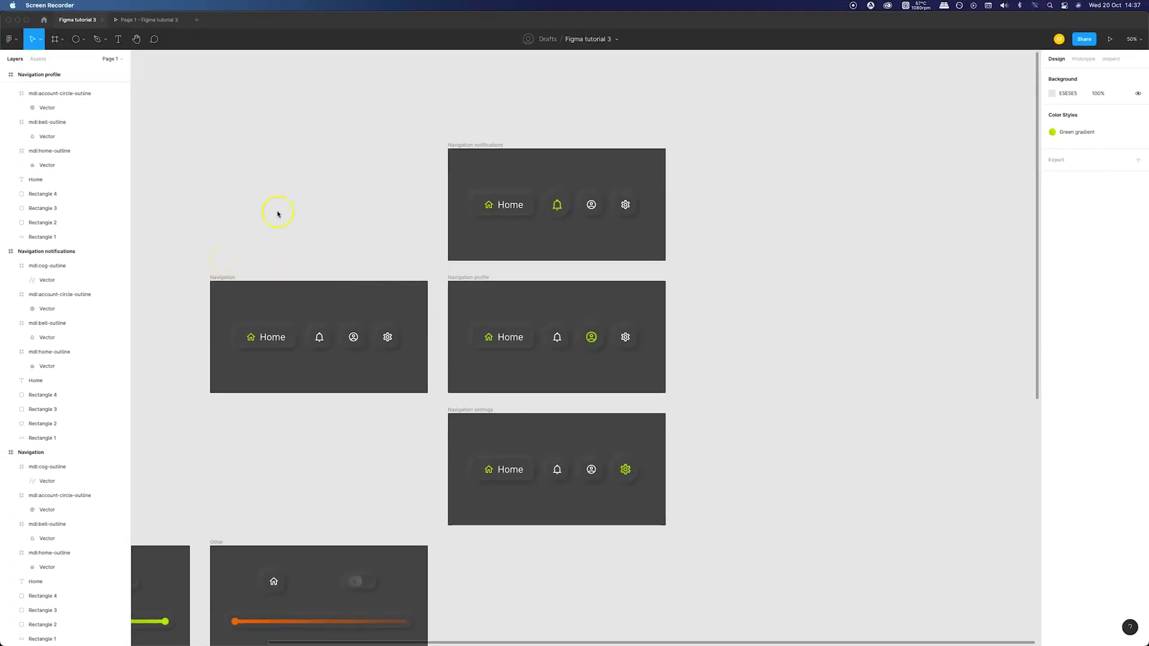
Step: Draw a new frame about 950 × 500 to the right of the Navigation profile frame
click(57, 38)
click(58, 39)
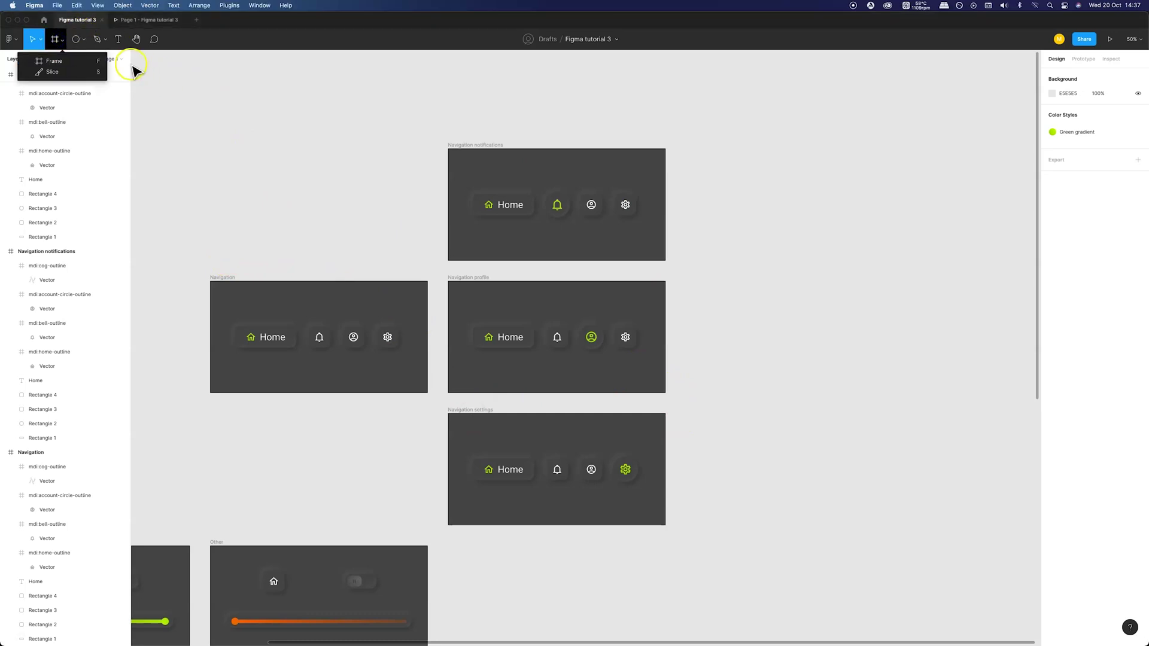
click(84, 61)
scroll(685, 275, right, 2)
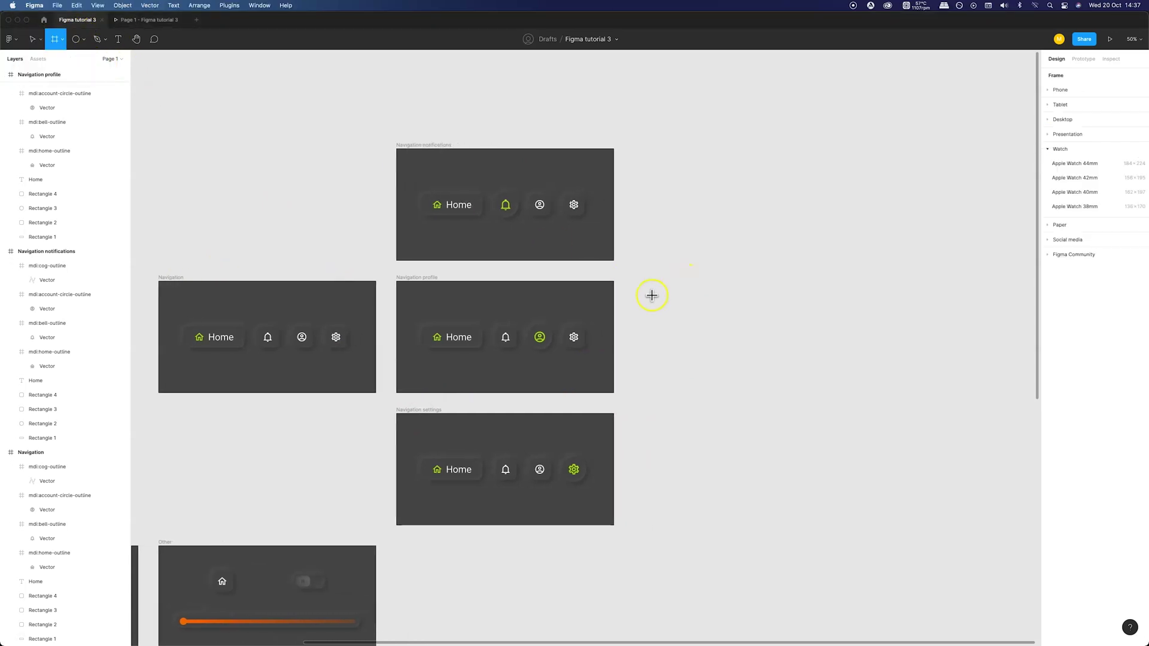
drag(651, 281, 863, 394)
click(771, 261)
scroll(775, 264, right, 5)
scroll(776, 268, right, 2)
click(669, 262)
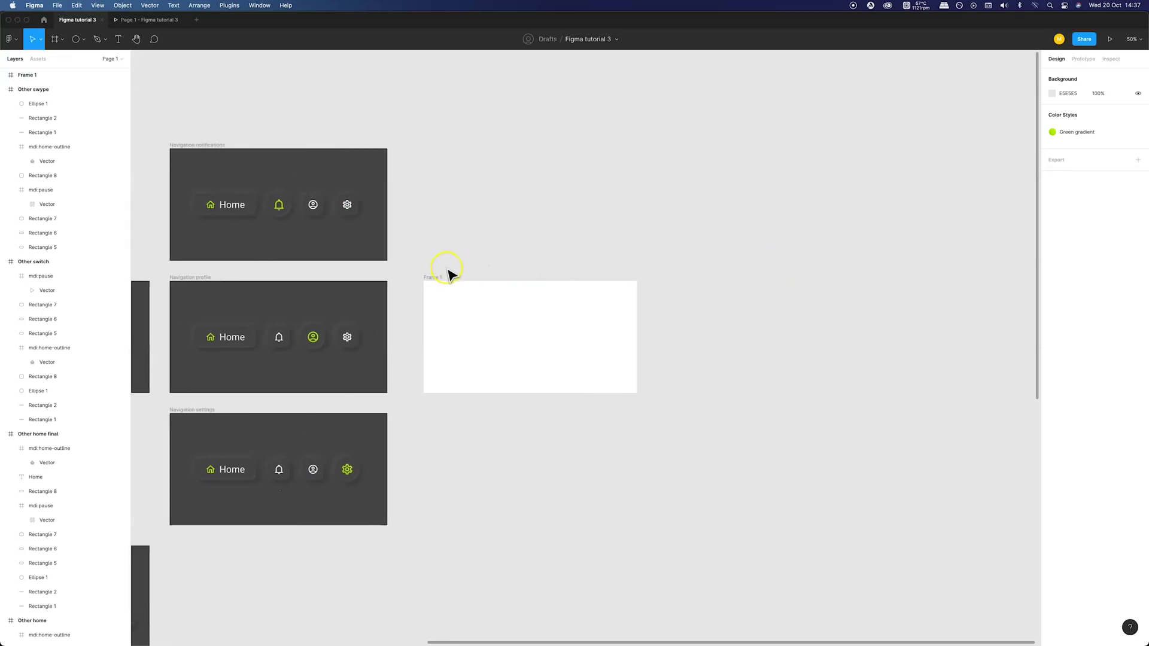
Step: Move the new frame further right, away from the existing frames, and set its fill to 444444
drag(443, 275, 521, 280)
click(1051, 271)
drag(997, 308, 927, 359)
key(Return)
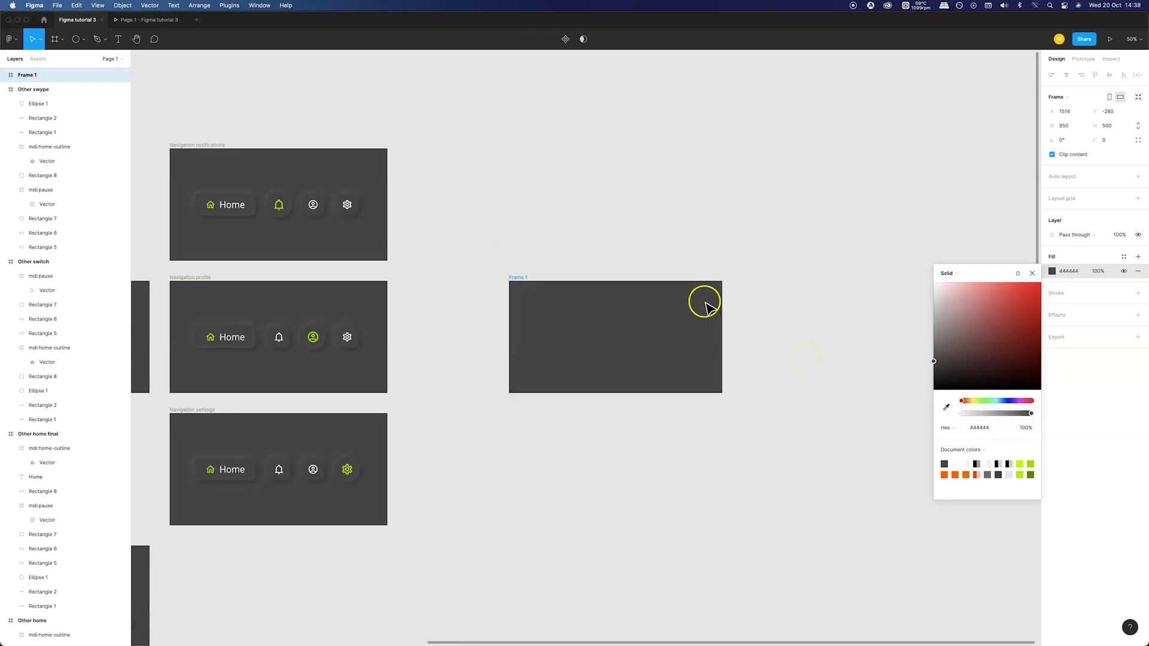
Step: Rename the new dark frame as Navigation
click(517, 277)
key(shift+0)
scroll(626, 241, right, 1)
scroll(628, 245, right, 1)
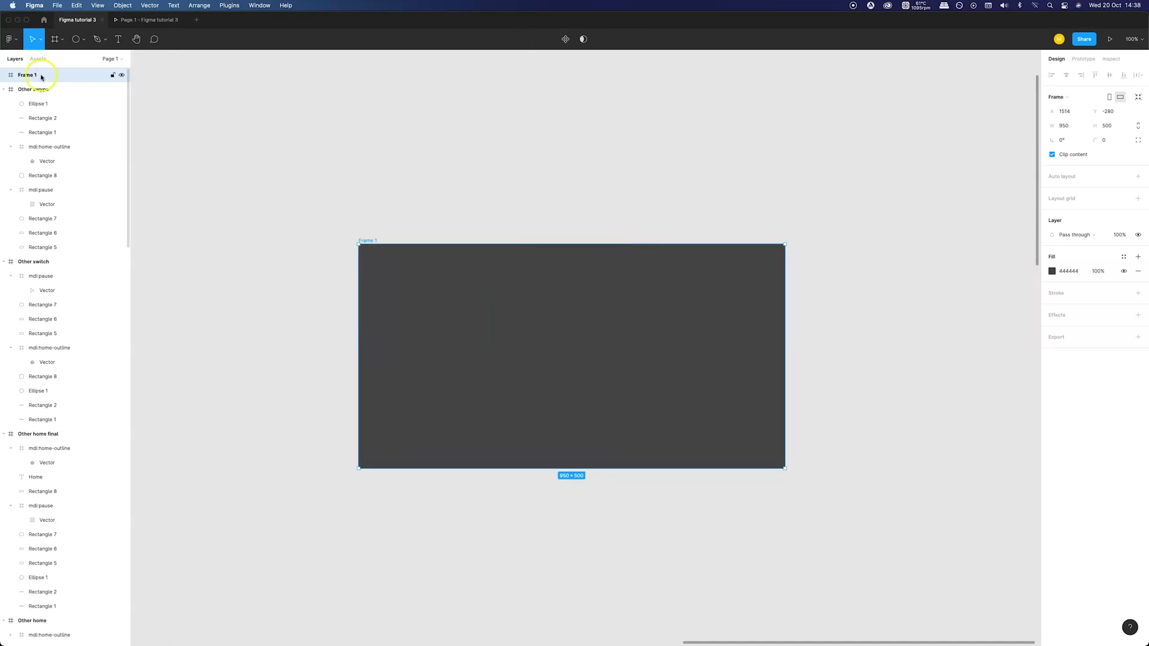
double_click(36, 75)
text(Navigation)
key(Return)
click(468, 181)
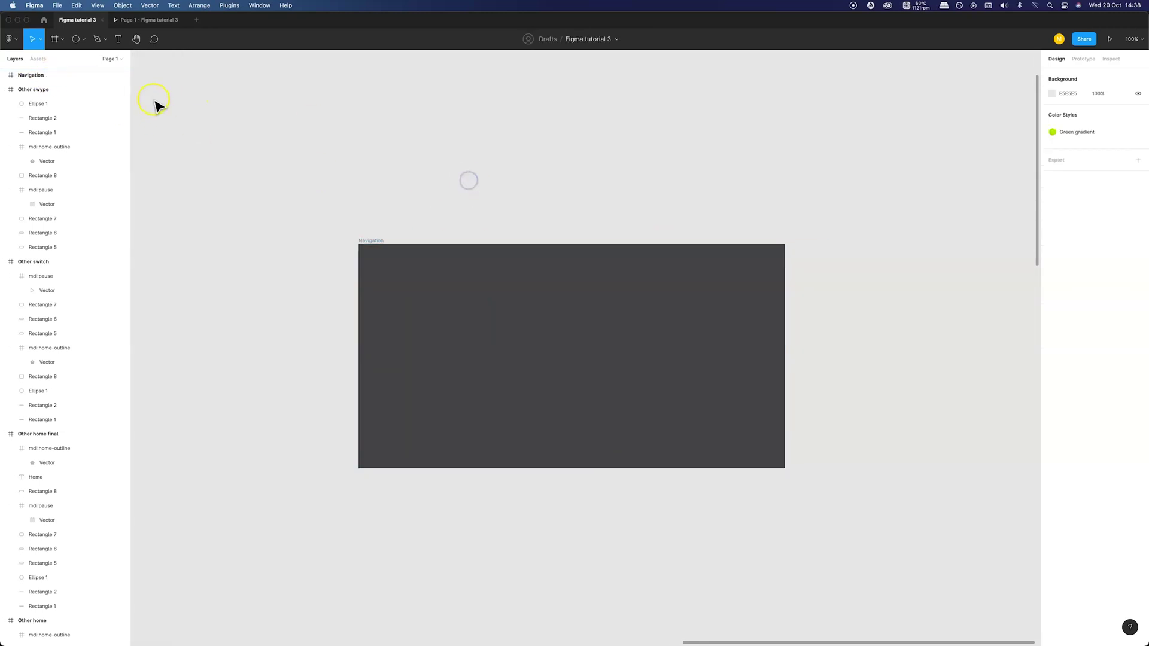
Step: Draw a rectangle inside the new Navigation frame and size it to 273 × 96
click(83, 39)
click(81, 58)
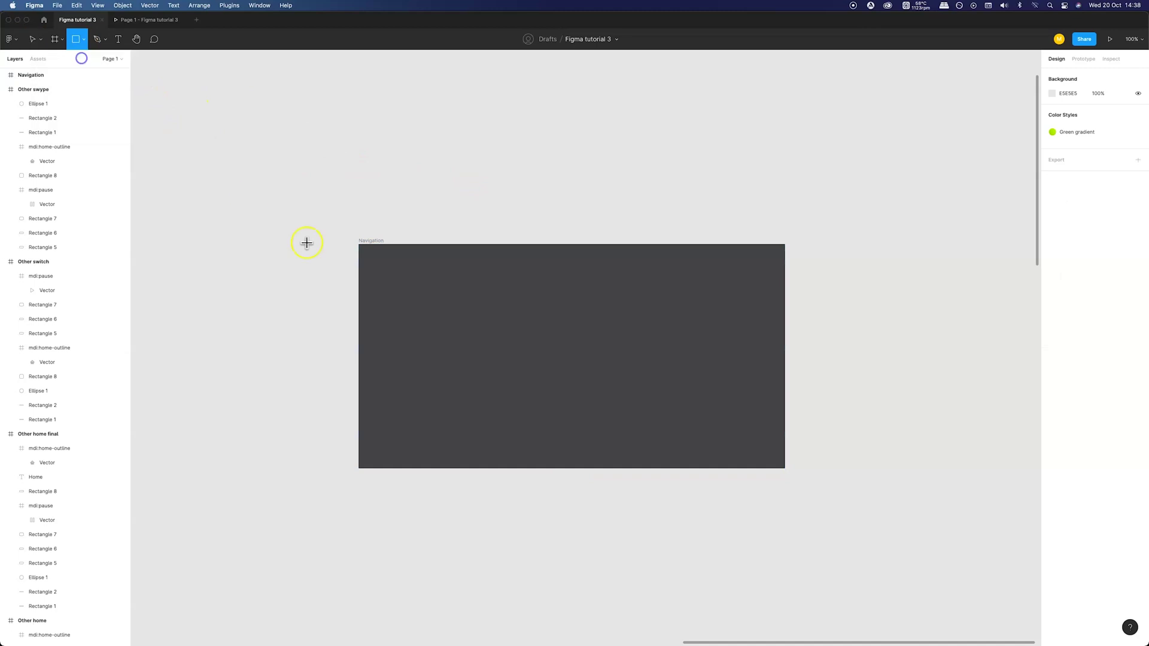
drag(425, 367, 571, 331)
click(1071, 110)
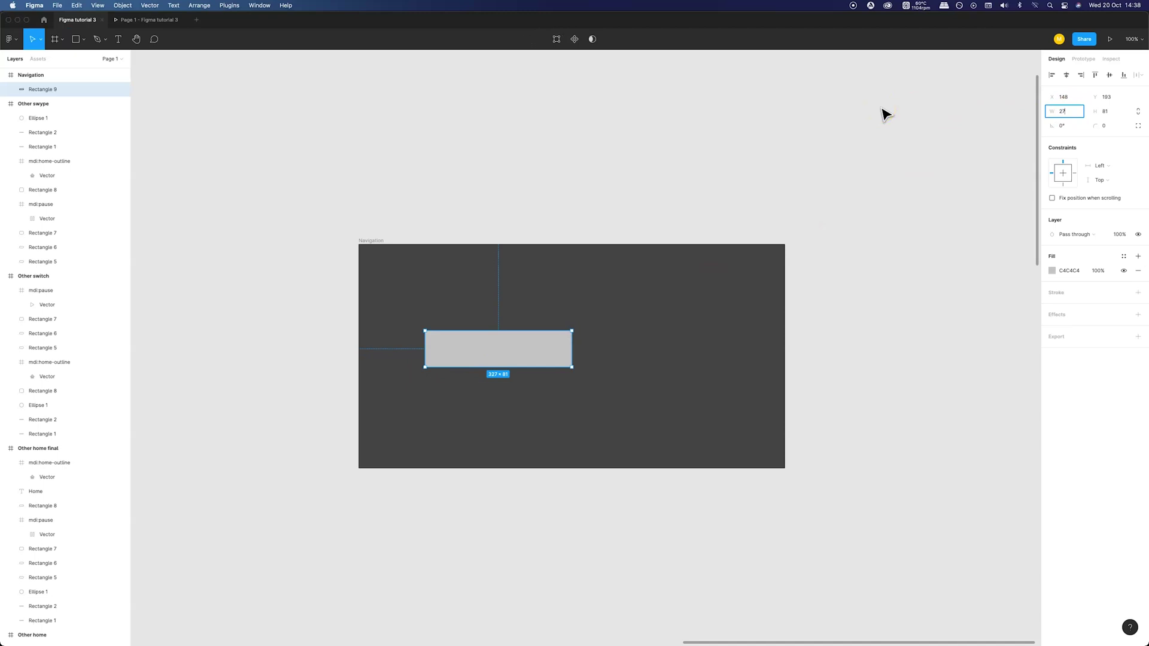
text(273)
key(Tab)
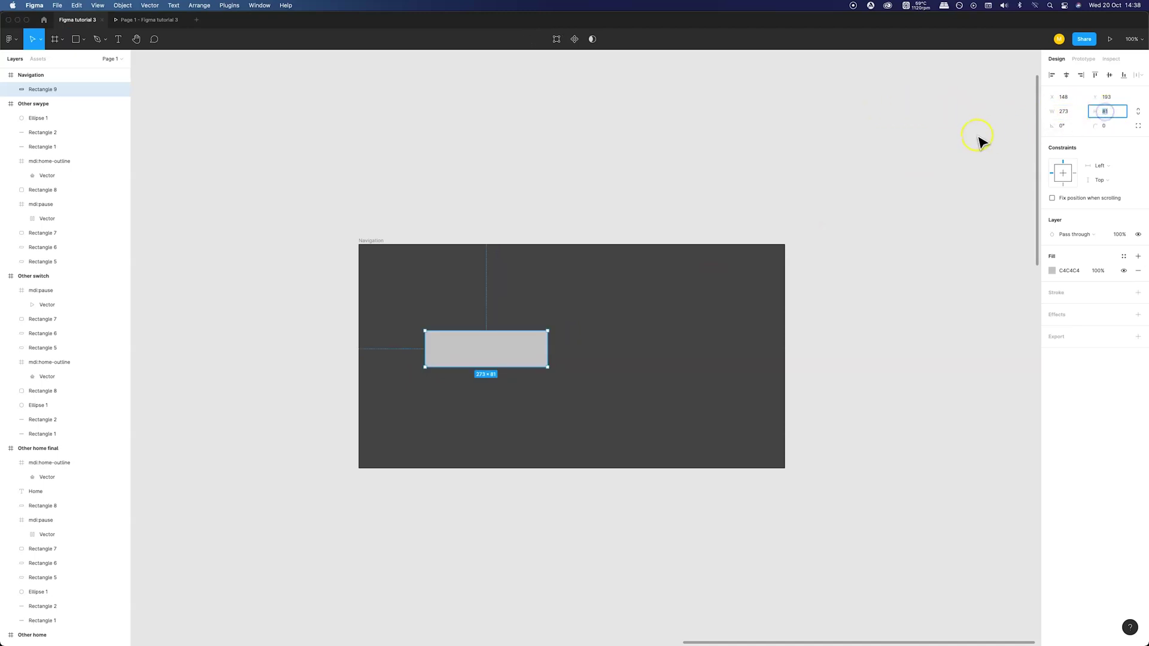
key(Return)
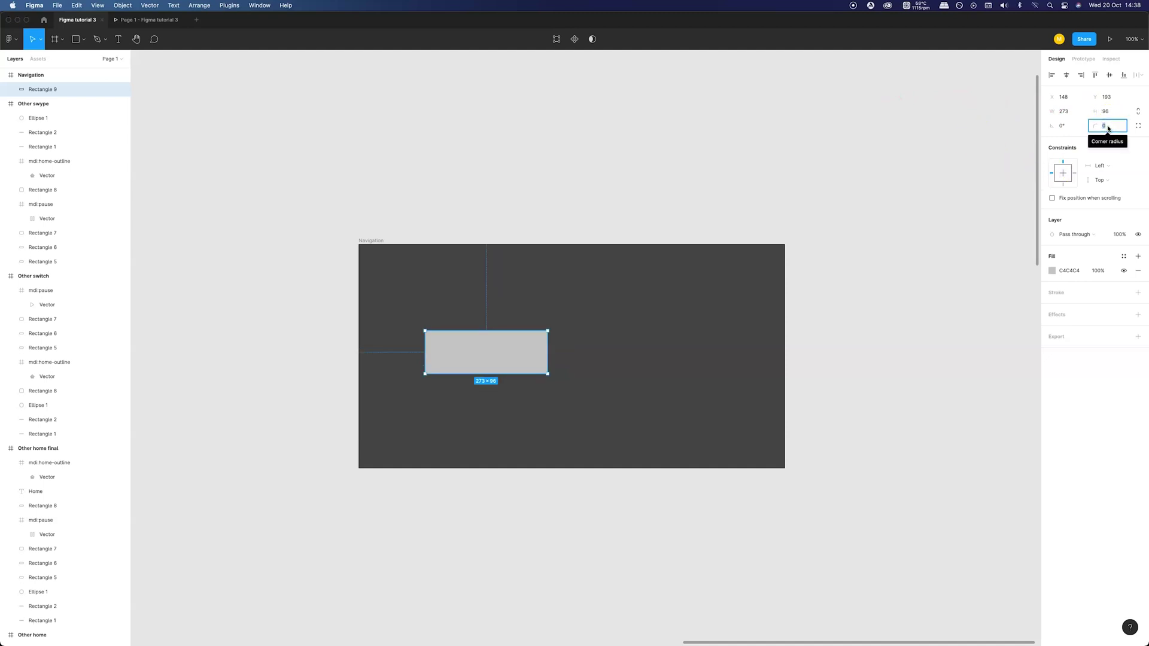
Step: Round the rectangle's corners to 25 and match its fill to the frame's 444444 colour
text(25)
key(Return)
click(1060, 271)
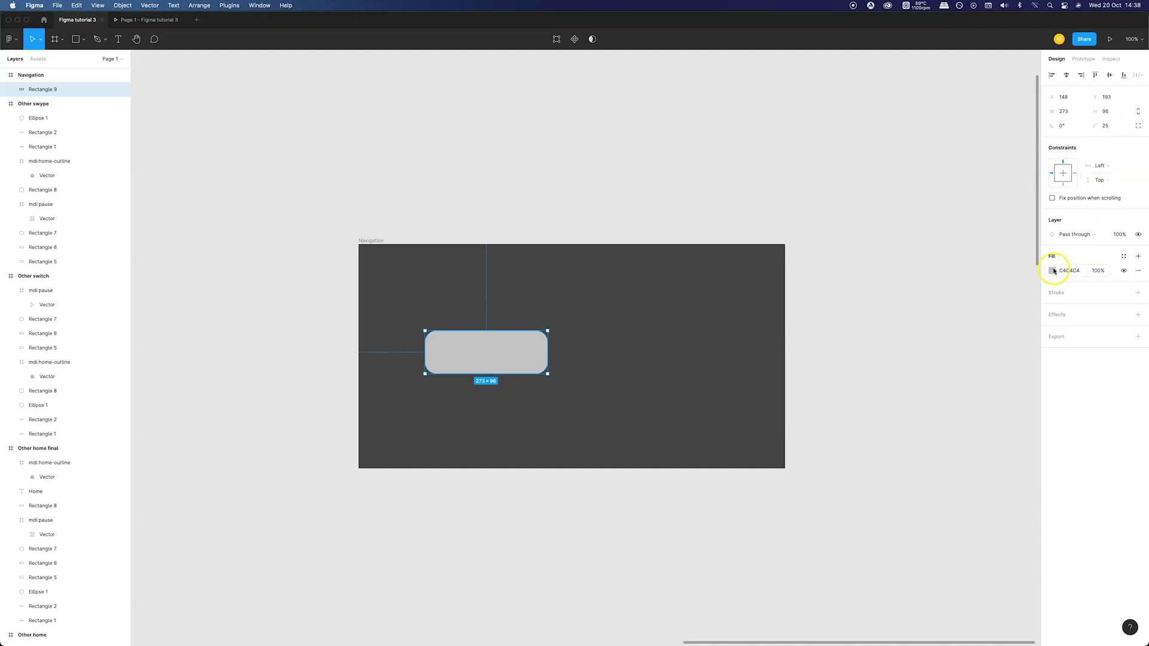
click(946, 407)
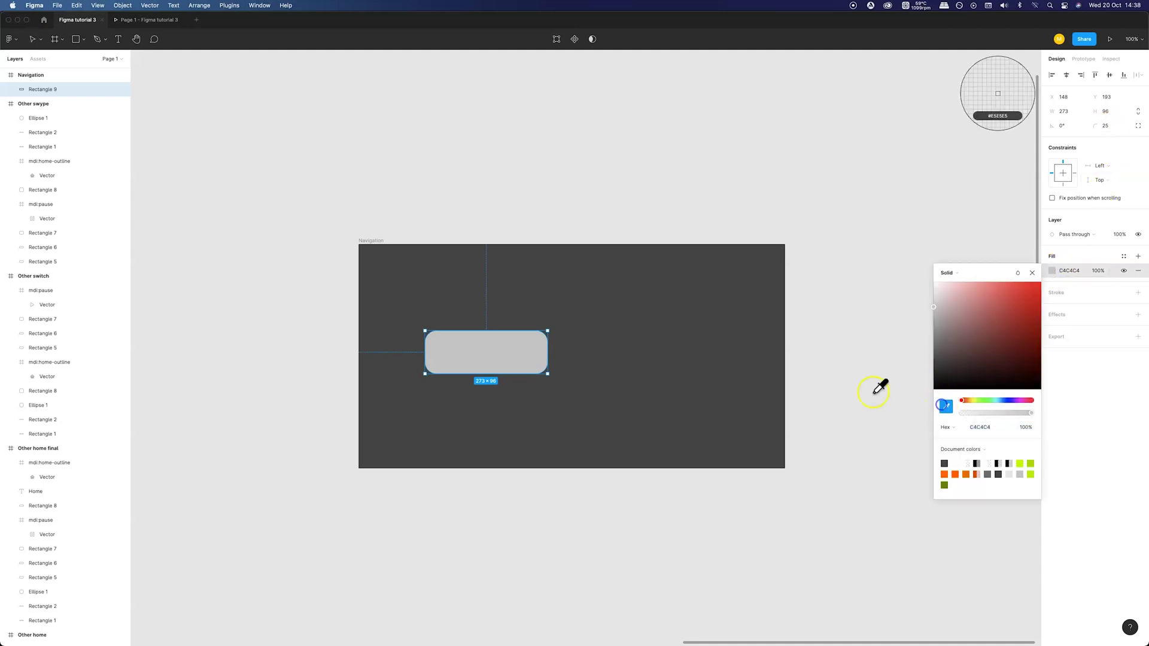
click(592, 324)
click(595, 226)
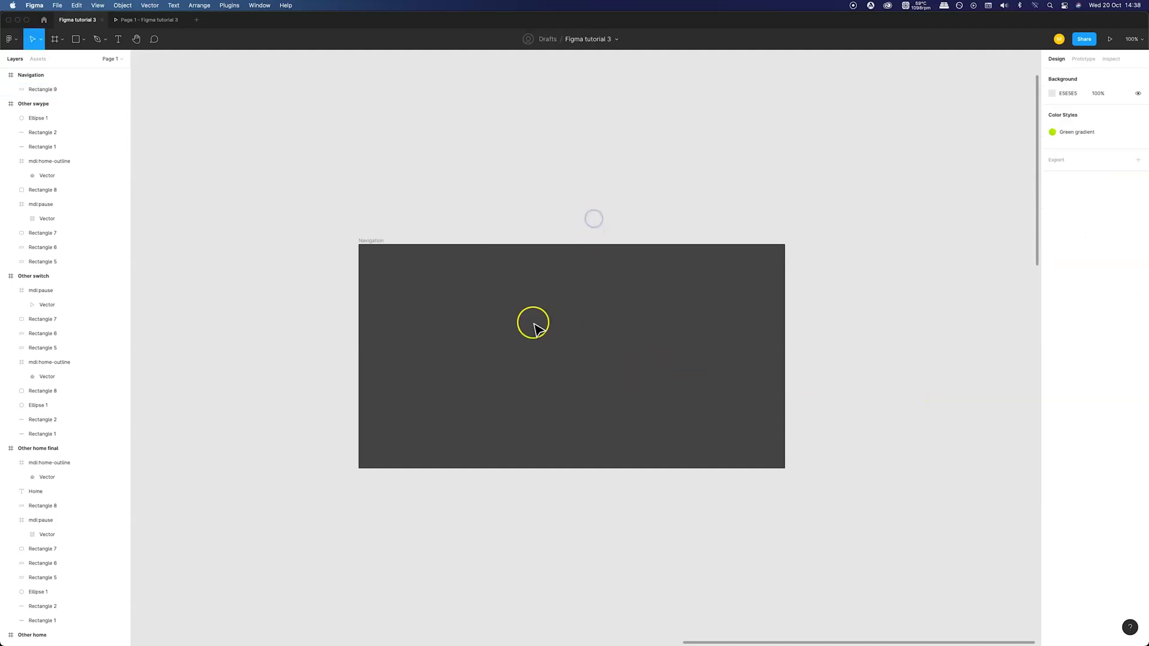
Step: Add a drop shadow to the rectangle with X and Y offsets of 6, a larger blur and 35% opacity
click(517, 344)
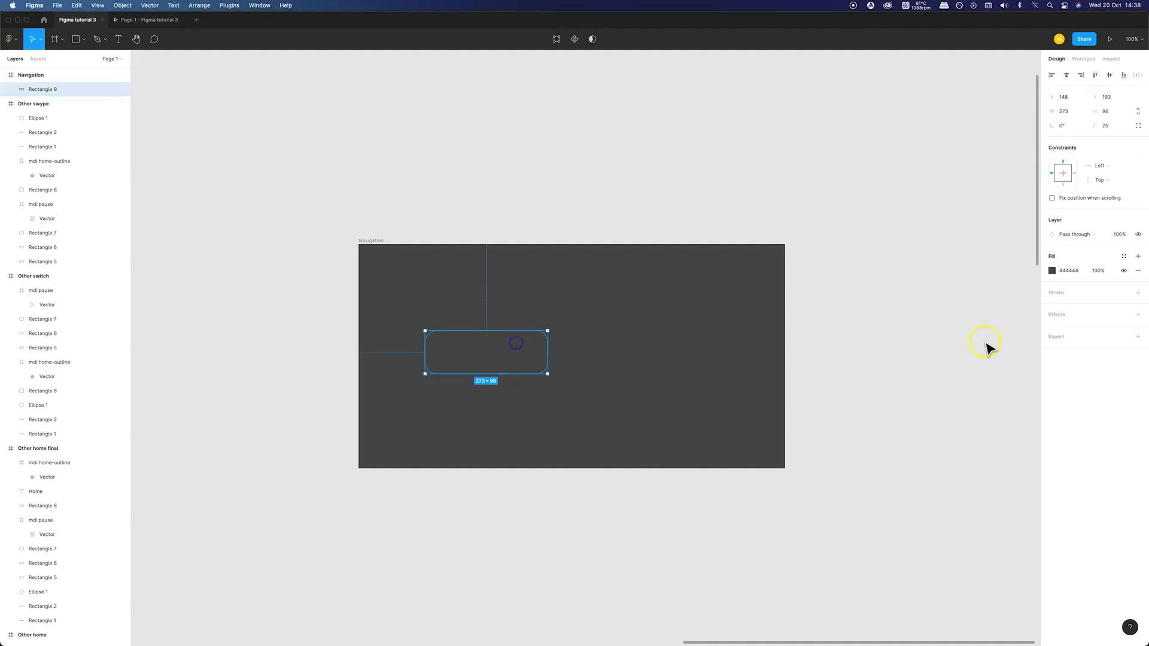
click(1139, 315)
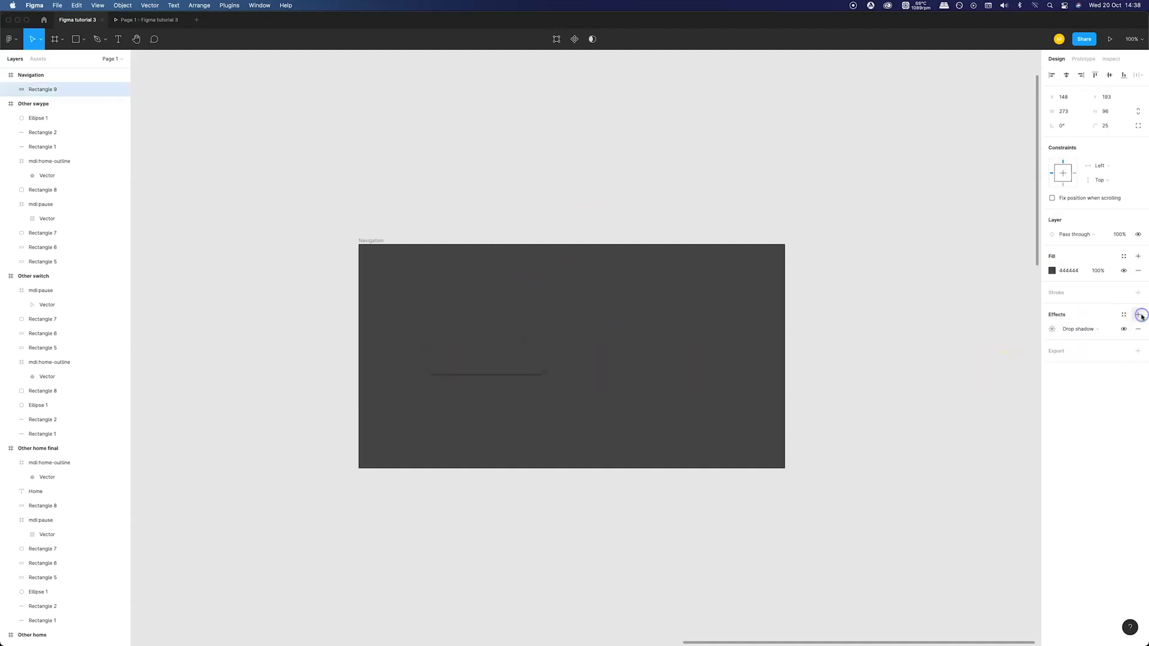
click(1052, 331)
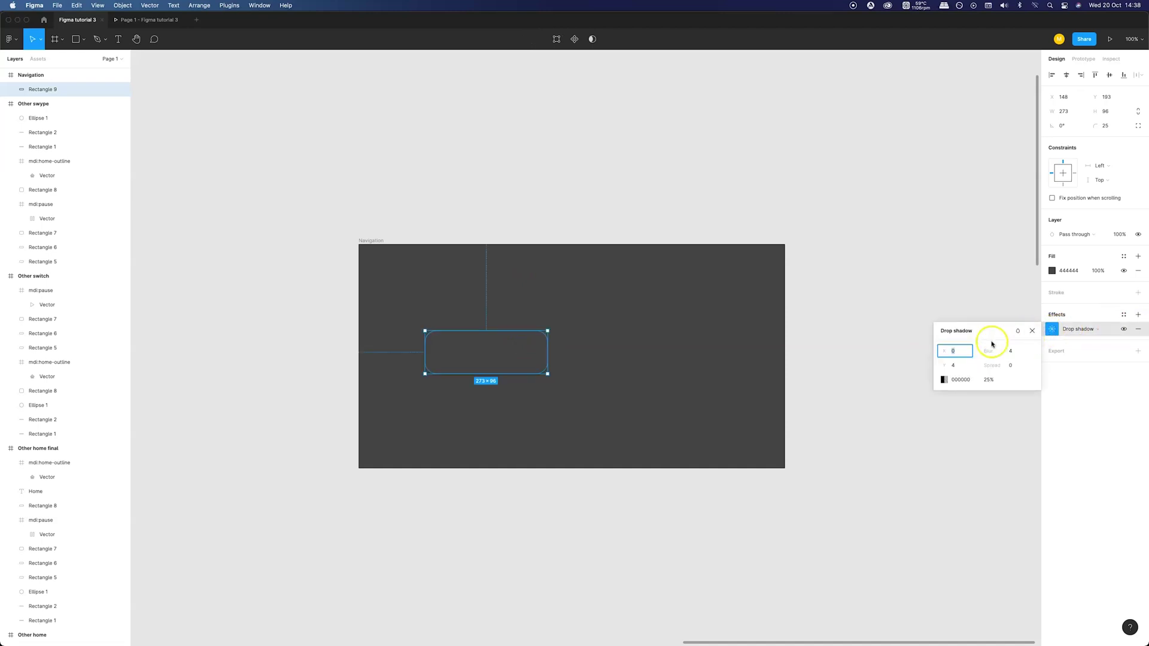
click(963, 365)
text(6)
click(1014, 352)
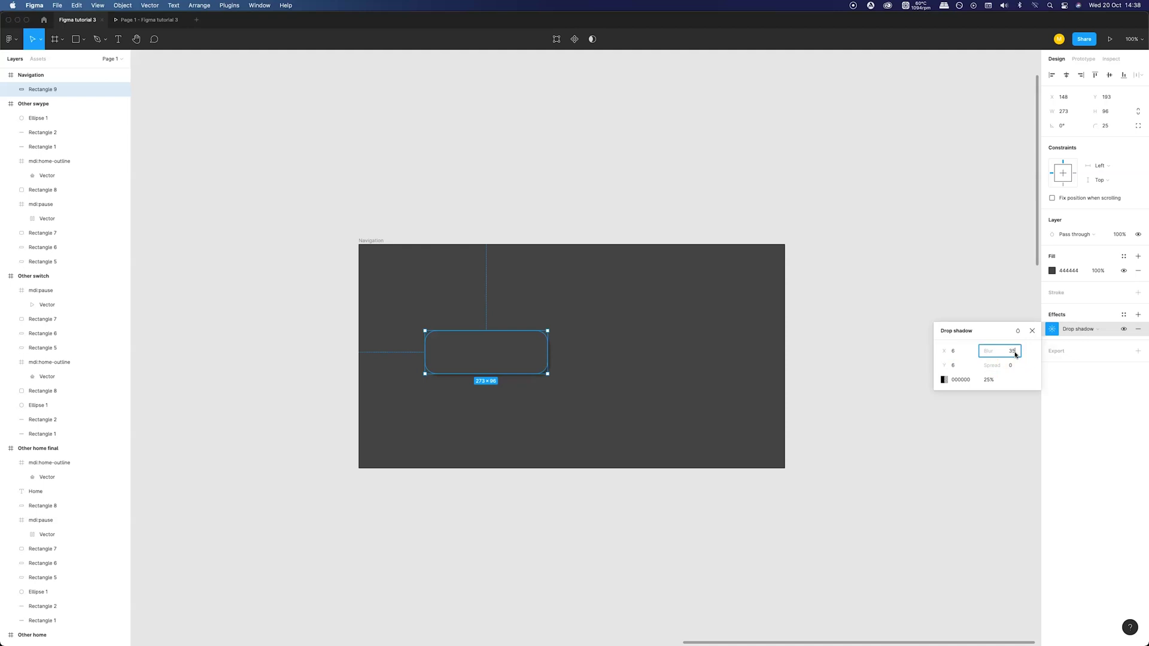
key(Return)
click(1019, 352)
click(989, 381)
text(35)
key(Return)
Step: Add a second drop shadow to the rectangle with X and Y offsets of -6 and a blur of 32
click(1138, 315)
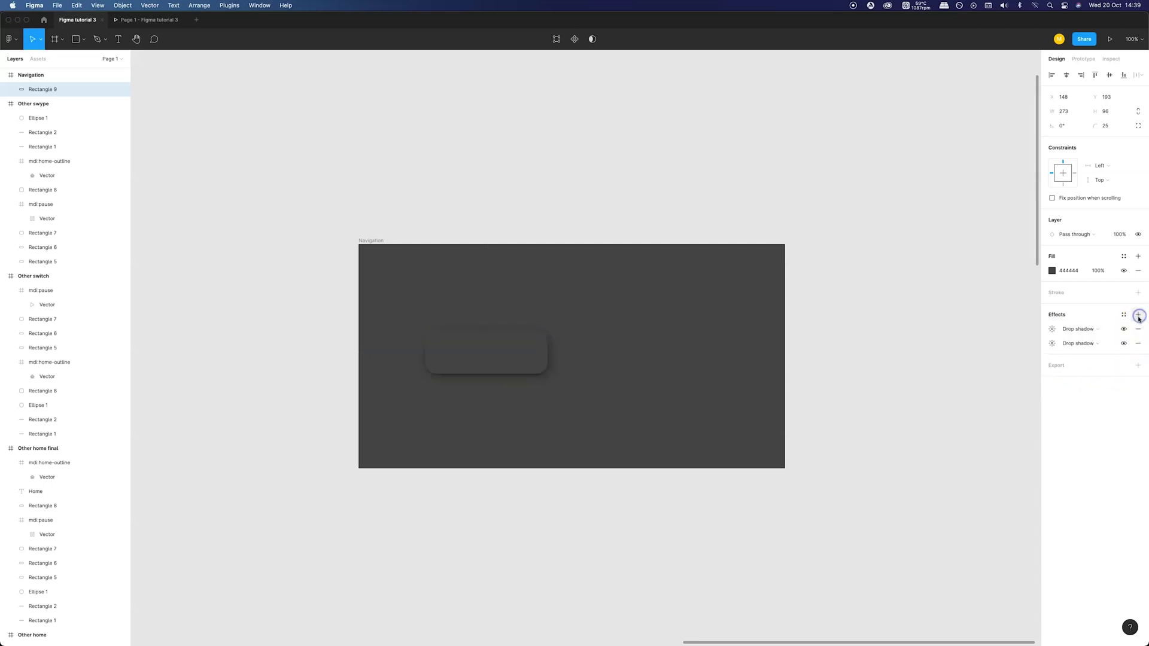
click(1051, 328)
click(961, 350)
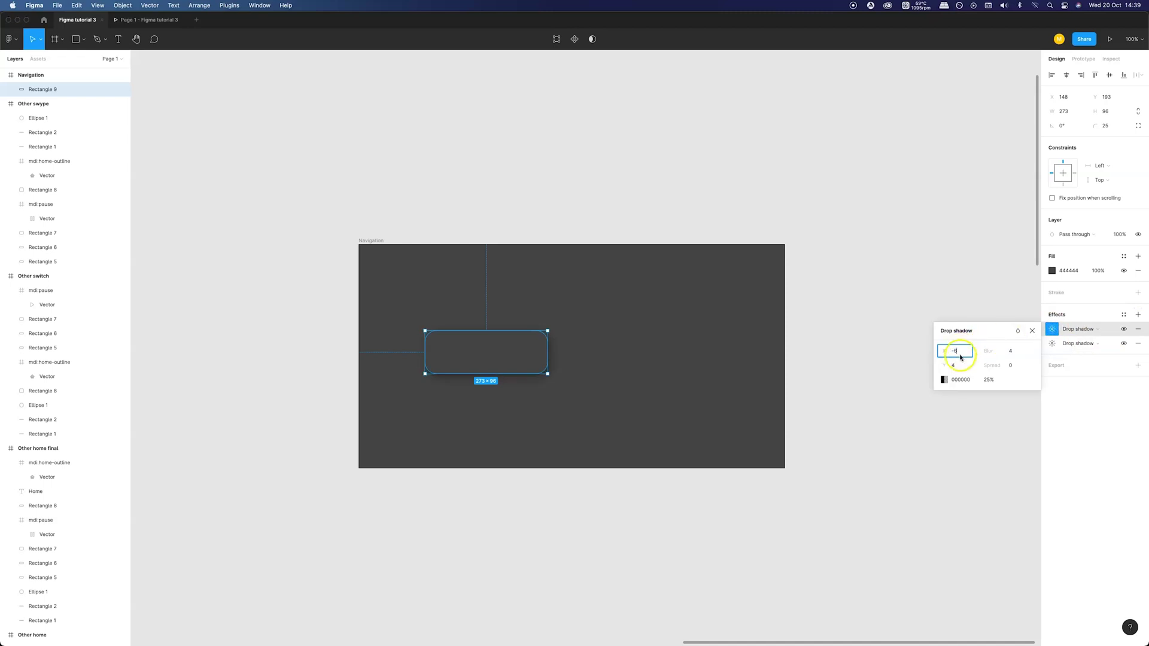
text(-6)
click(960, 365)
text(-6)
click(1012, 353)
text(32)
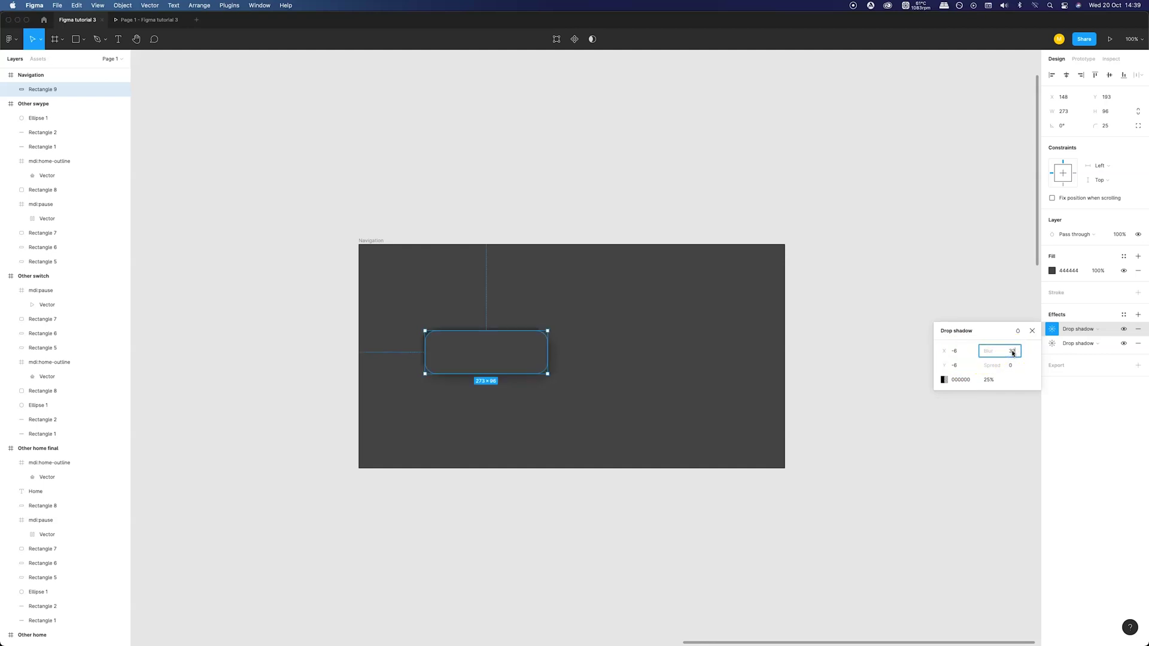
Step: Set the second shadow's colour to white FFFFFF at 10% opacity
click(993, 380)
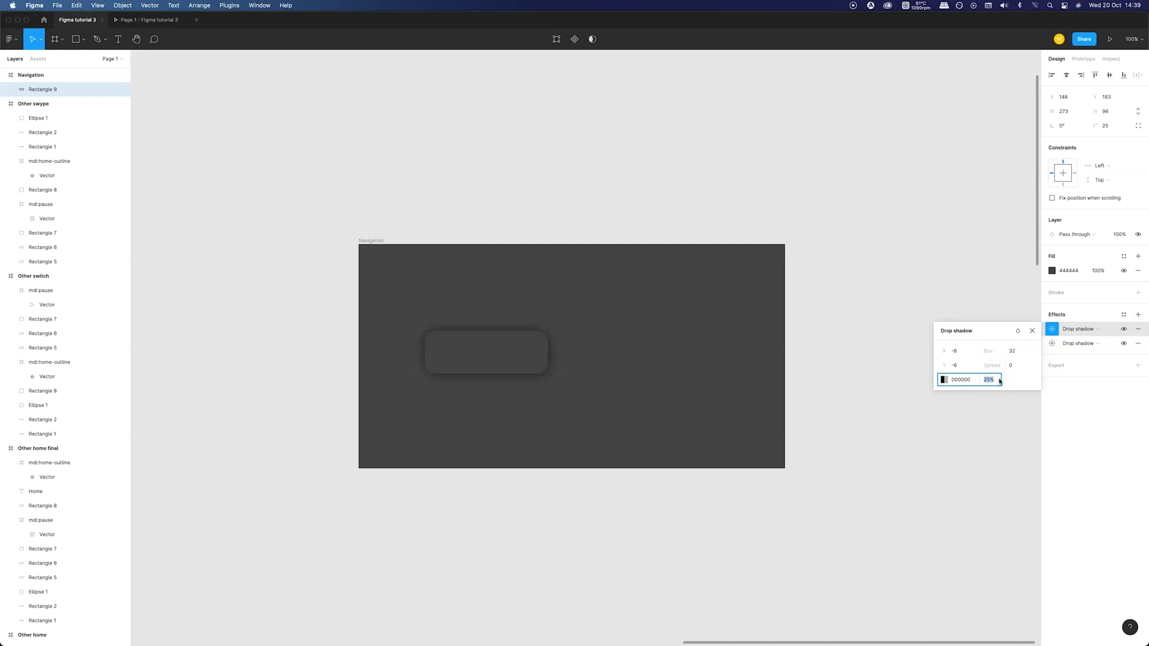
text(10)
click(950, 382)
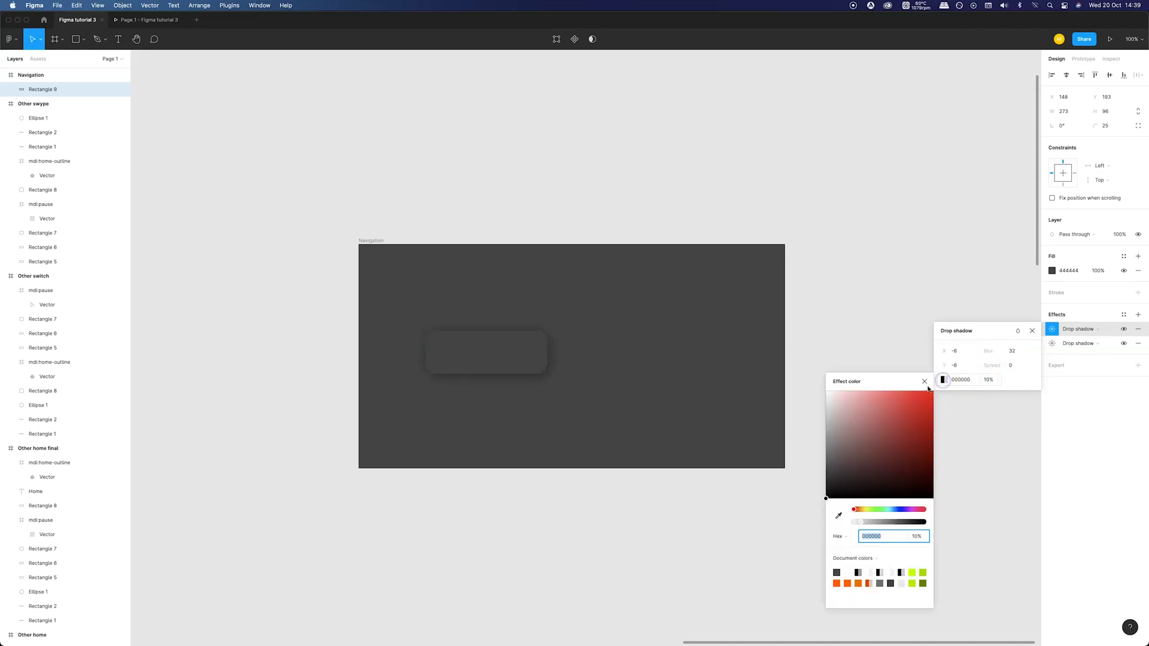
drag(908, 394, 784, 362)
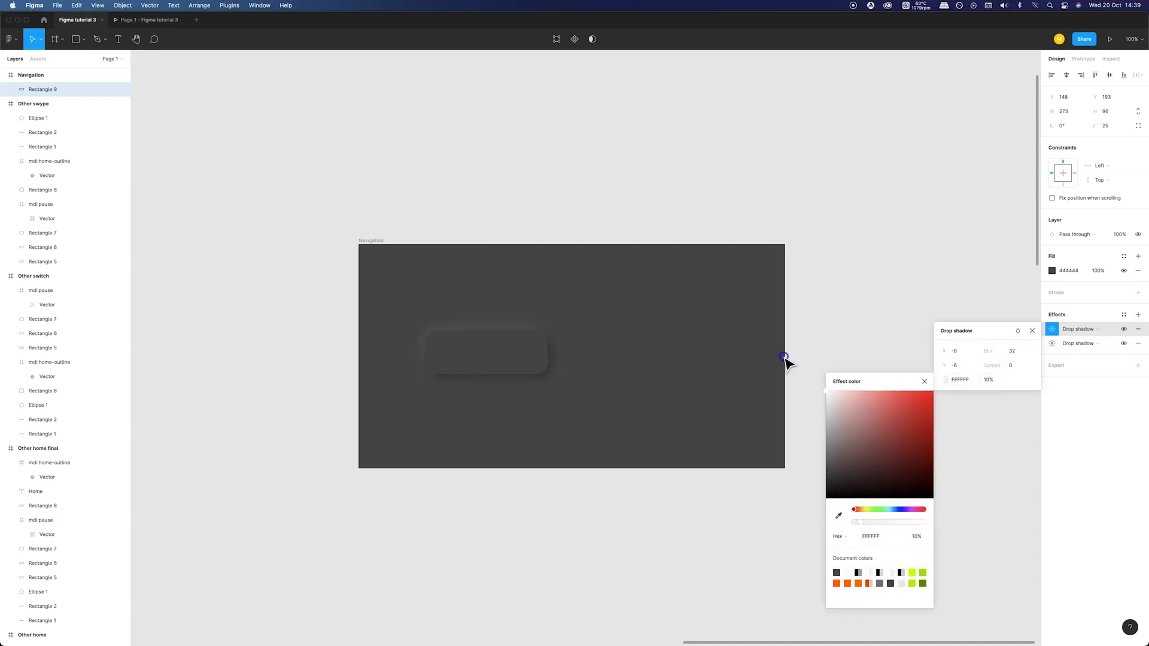
click(373, 482)
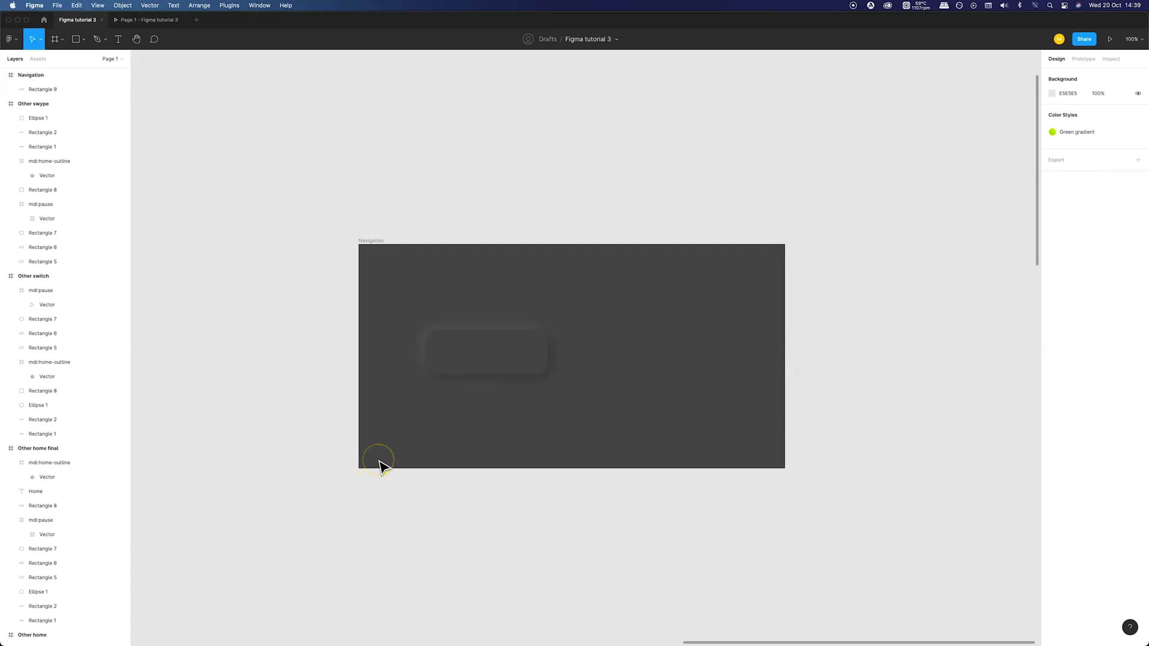
key(super+equal)
scroll(383, 467, left, 2)
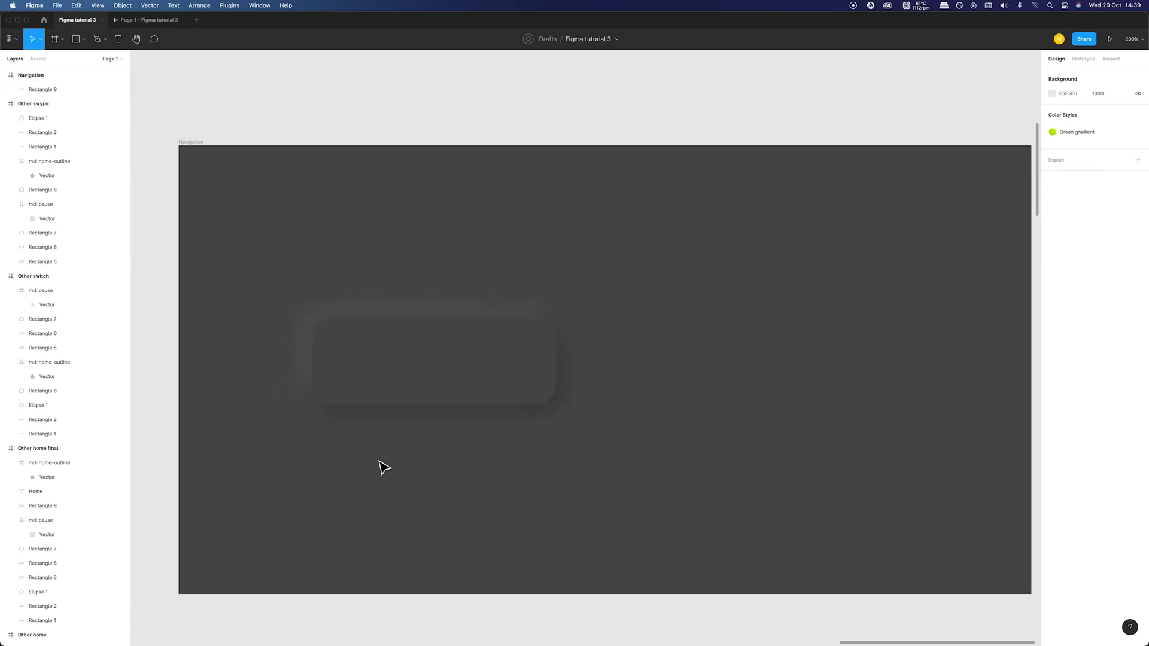
click(407, 389)
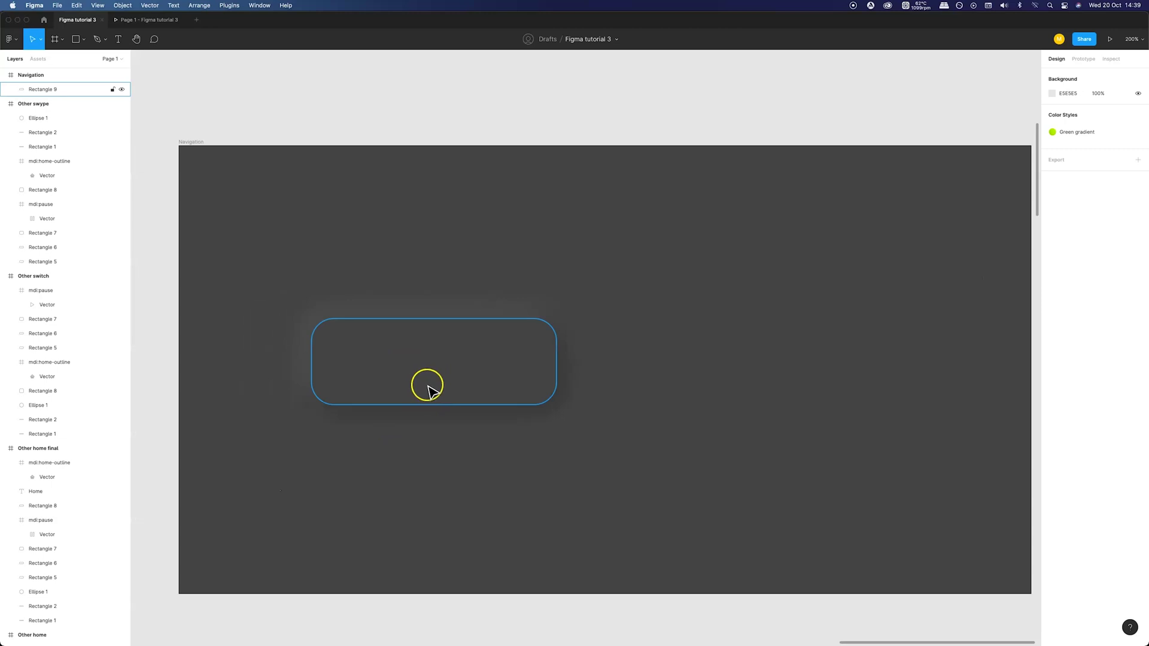
click(663, 466)
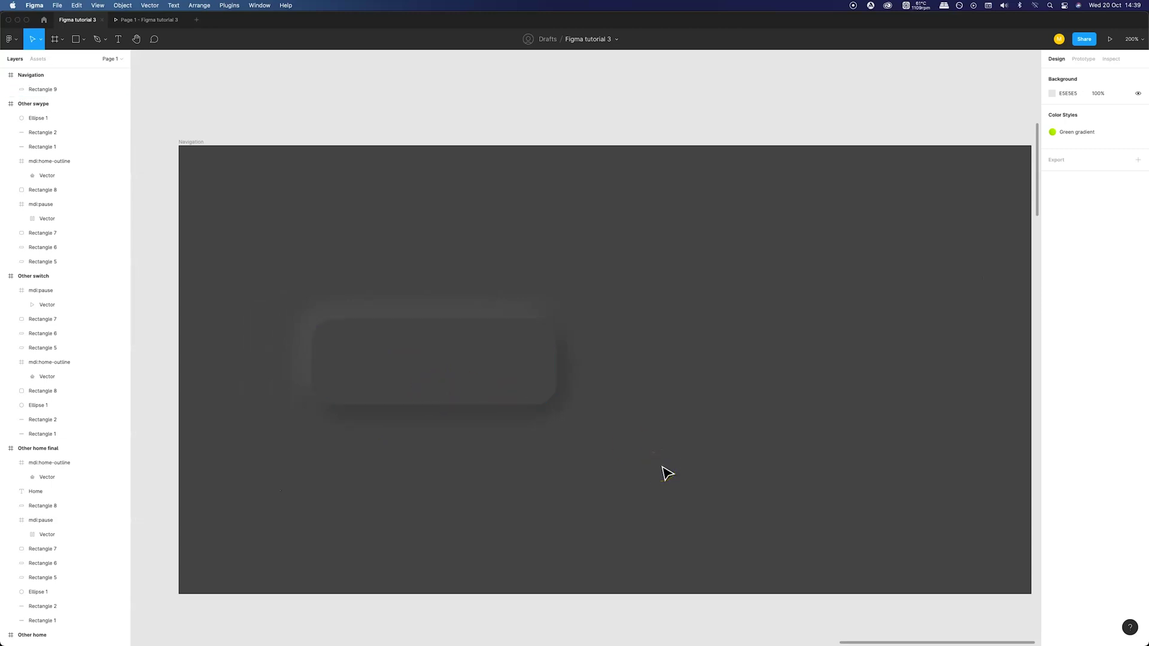
click(495, 364)
click(523, 443)
Step: Run the Iconify plugin and search the Material Design Icons collection for "home"
click(10, 38)
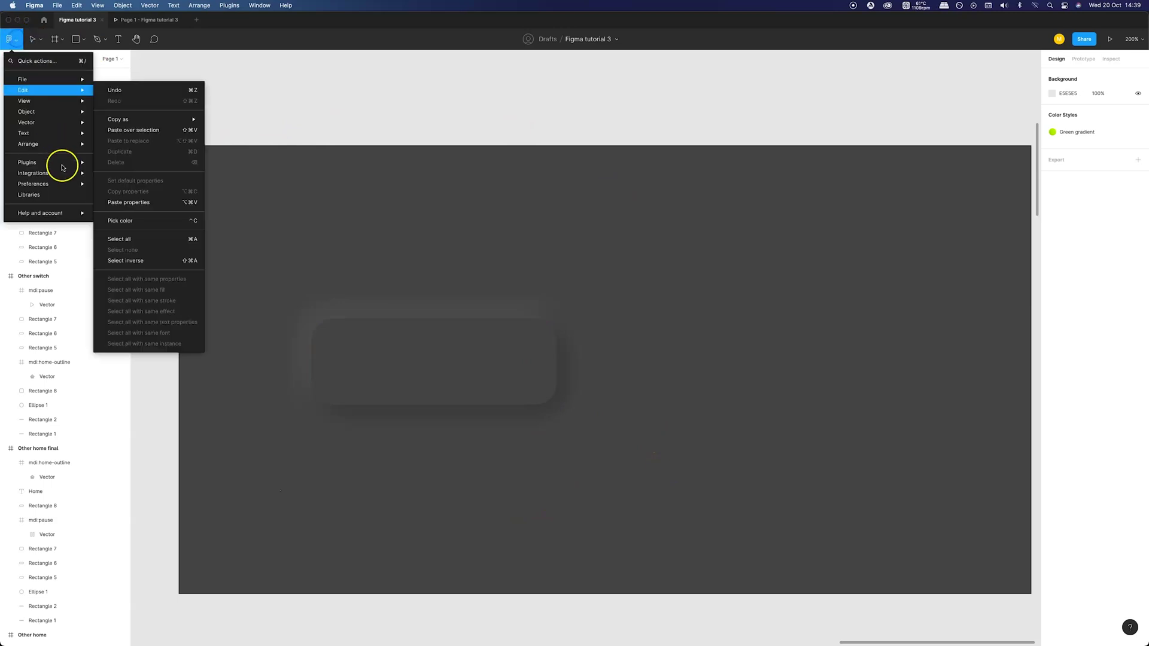
mouse_move(62, 164)
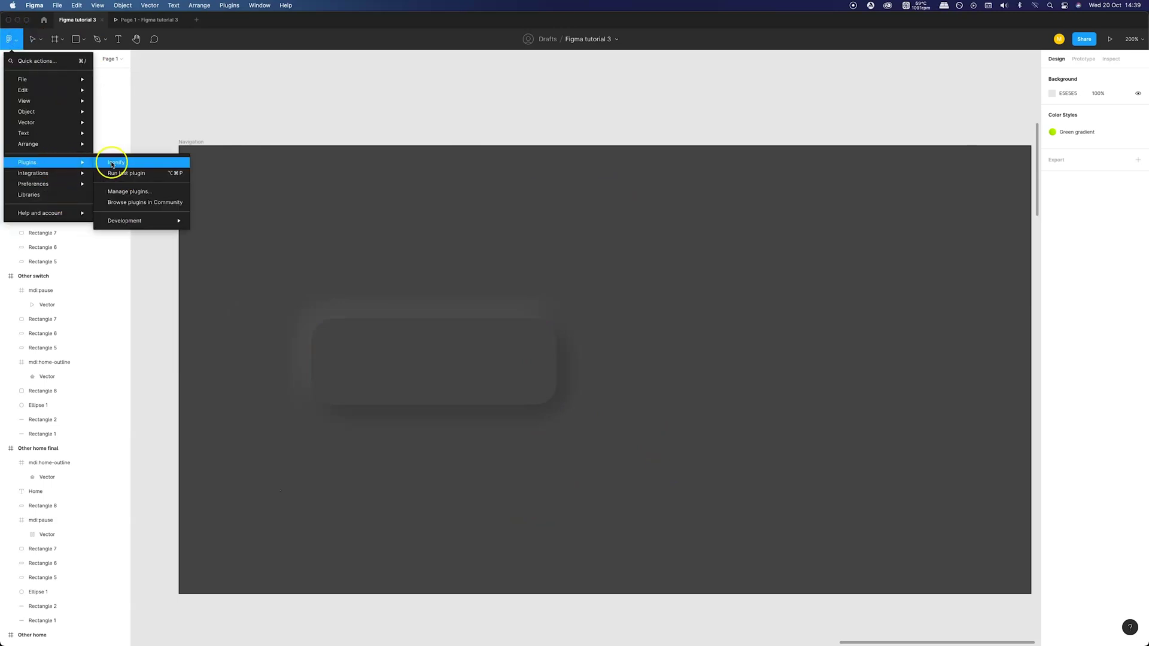
click(112, 163)
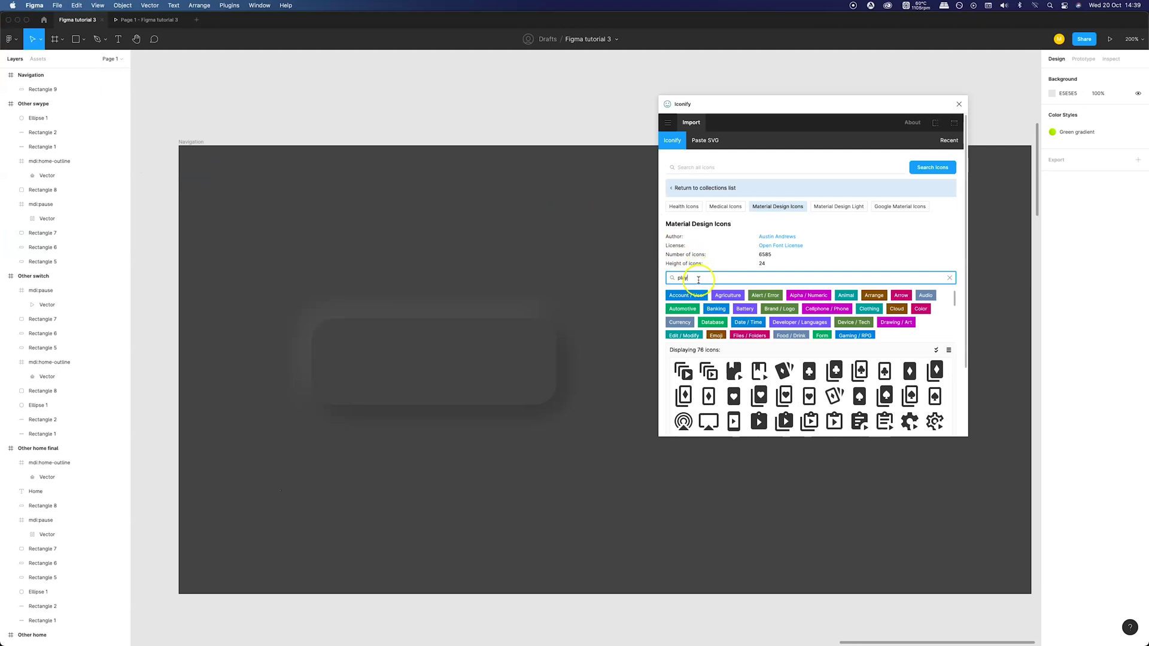
key(BackSpace)
key(BackSpace)
key(BackSpace)
key(BackSpace)
text(home)
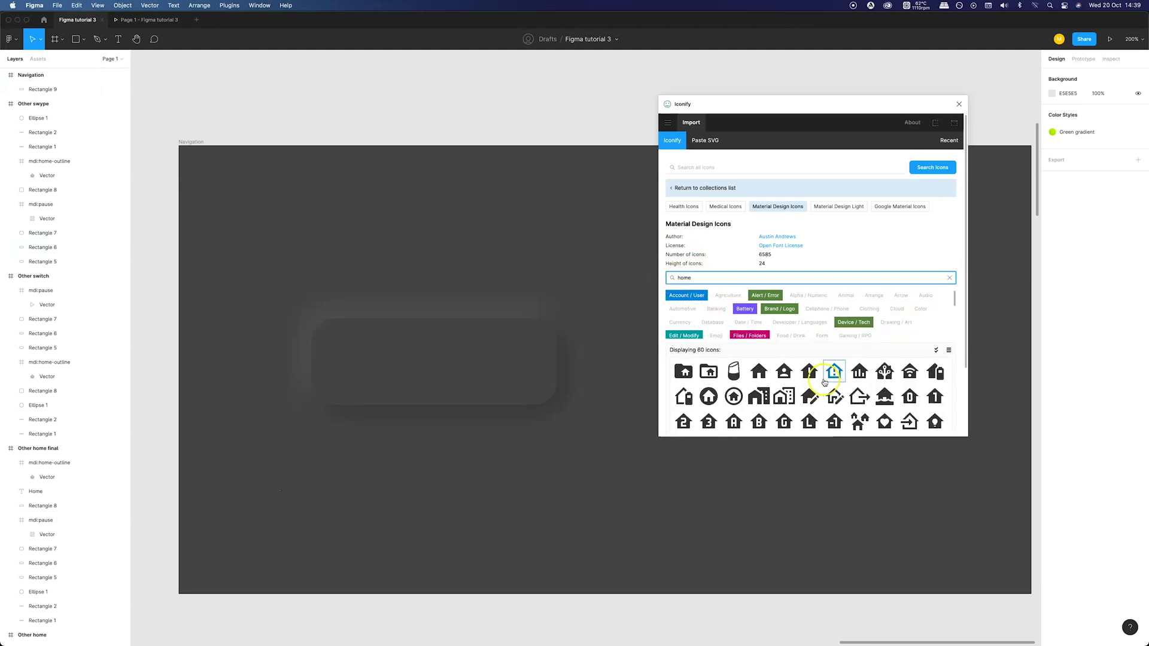
Step: Import the mdi:home-outline icon onto the left part of the rounded rectangle in the Navigation frame
scroll(824, 382, down, 3)
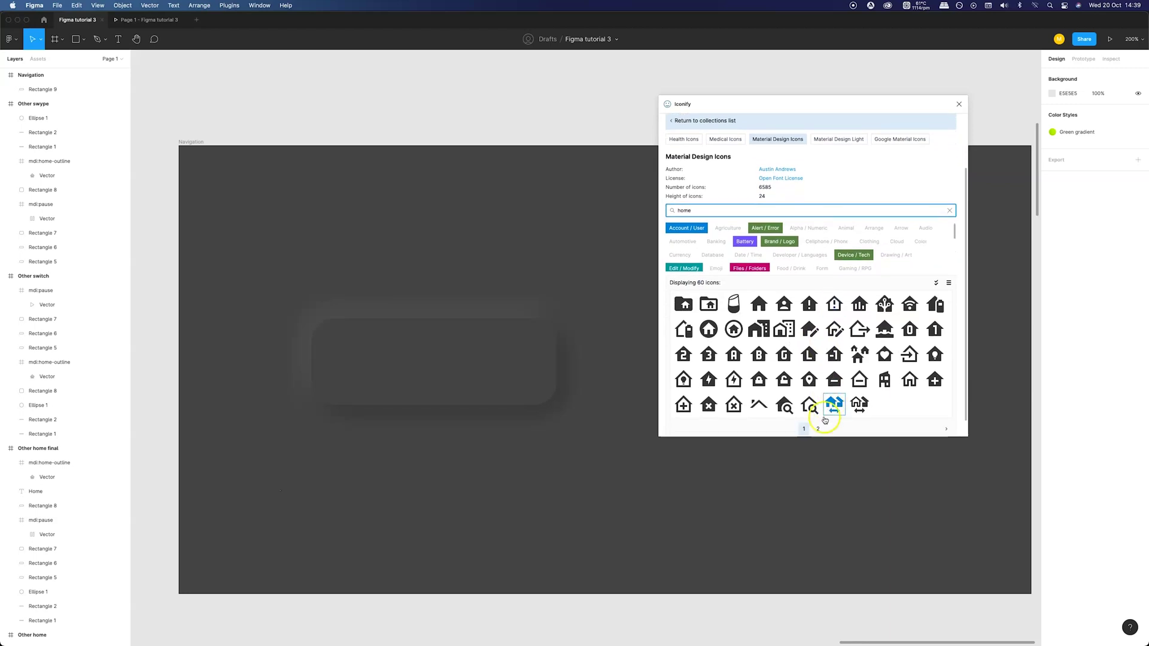
click(819, 426)
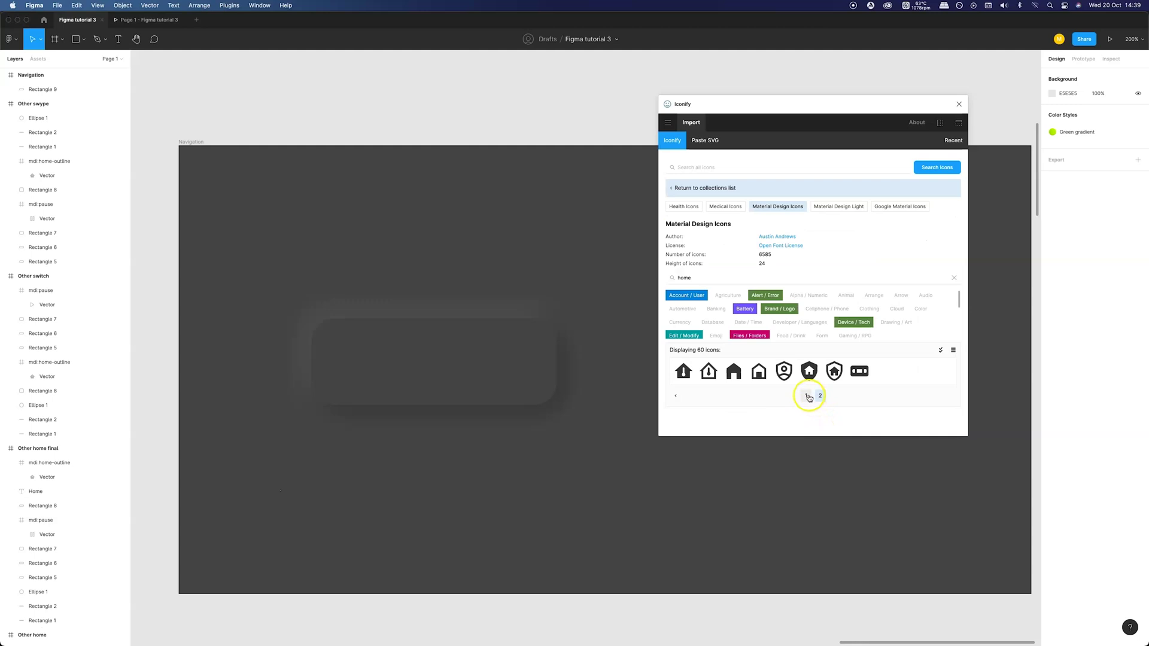
click(807, 395)
scroll(838, 398, down, 3)
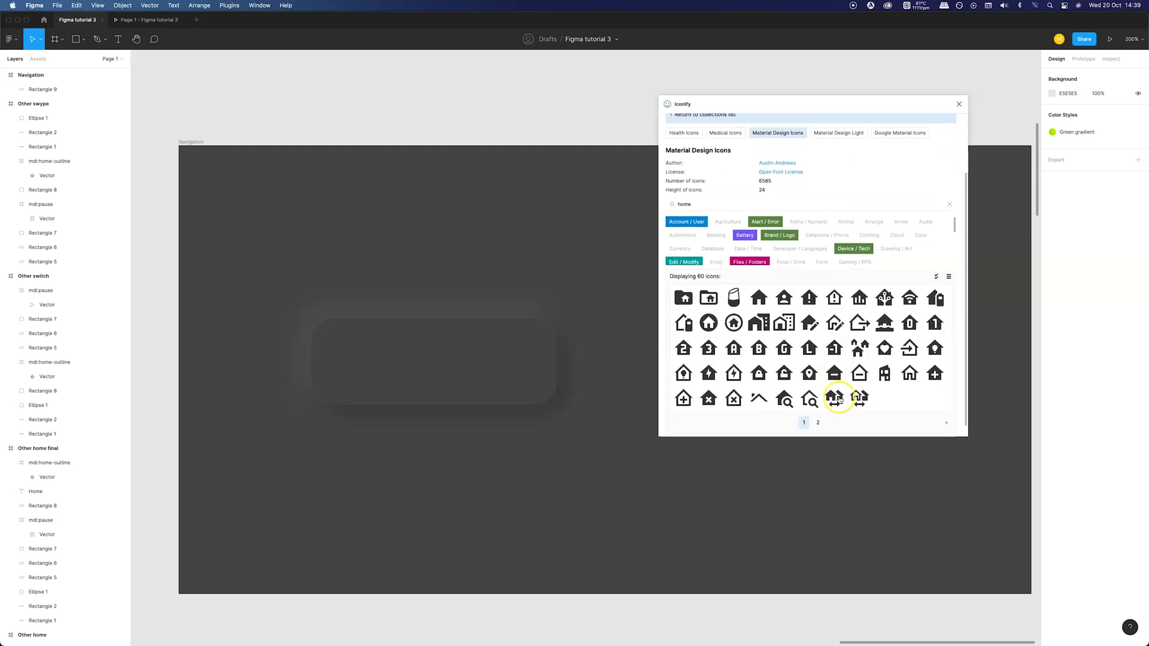
drag(909, 372, 379, 363)
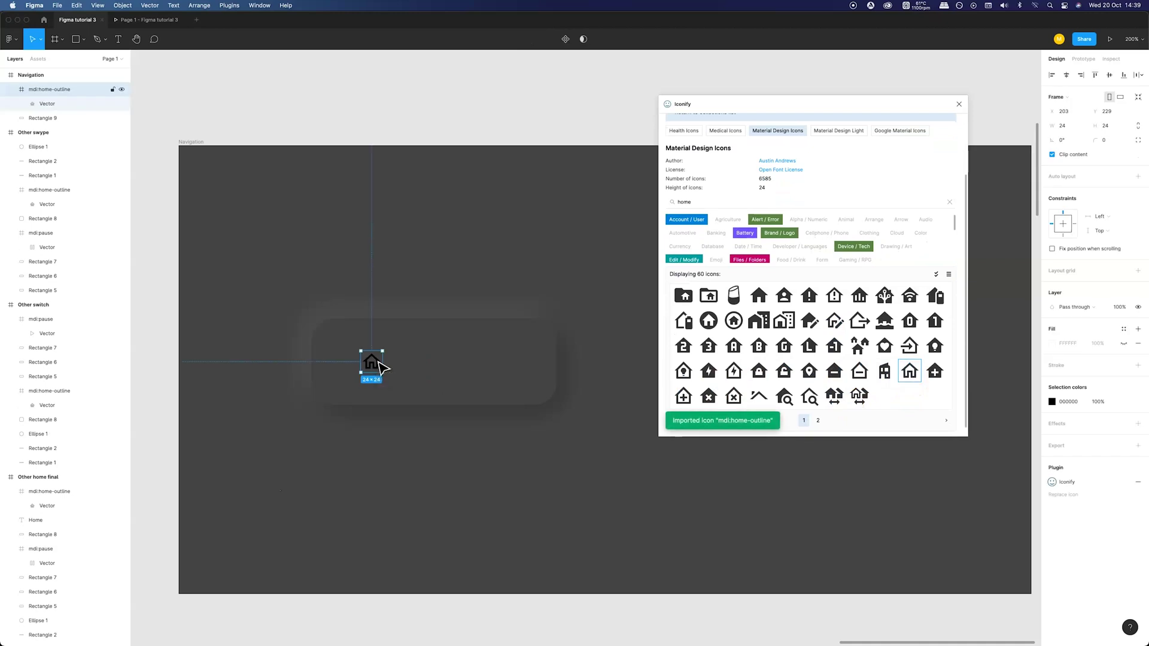
Step: Resize the home icon to 48 × 48 and reposition it in the left part of the rounded rectangle
click(961, 105)
click(1110, 124)
text(48)
key(Return)
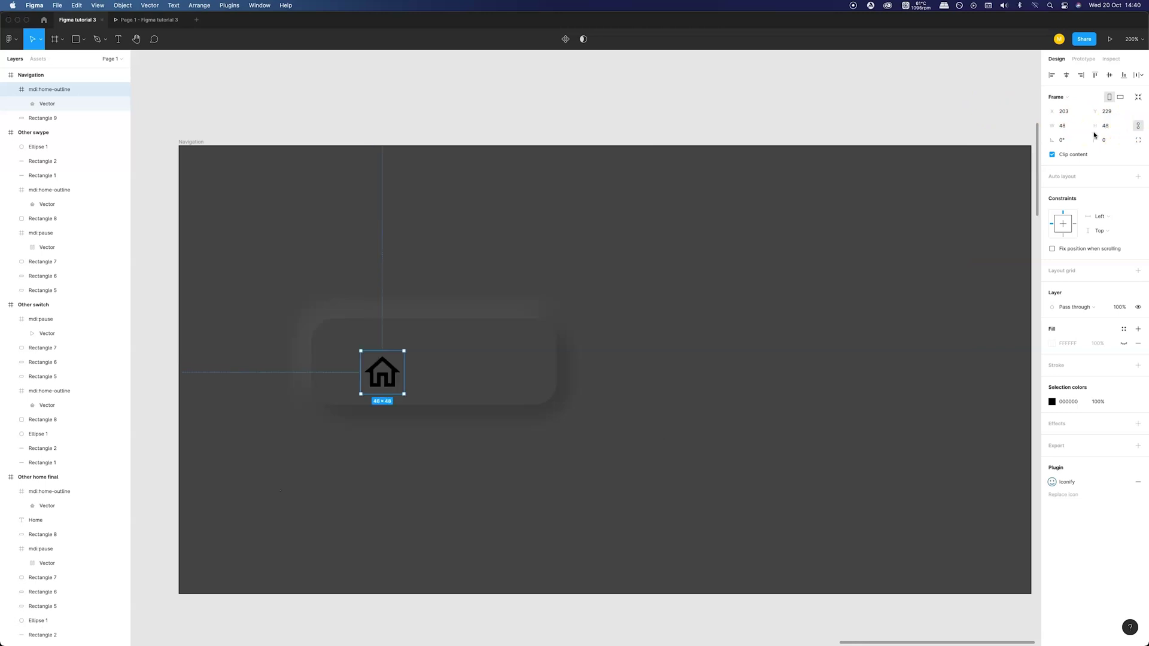
drag(392, 383, 373, 373)
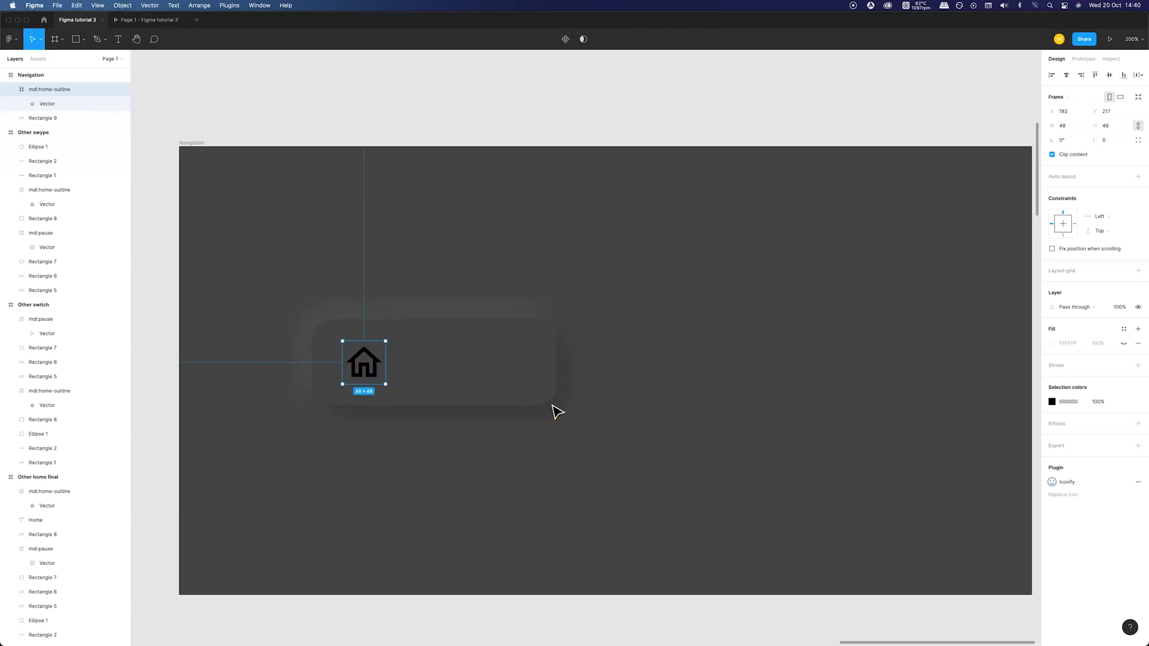
Step: Change the home icon's colour to white FFFFFF
click(1052, 401)
click(1004, 595)
click(511, 118)
Step: Add the text "Home" inside the button and align it beside the home icon
key(t)
click(407, 366)
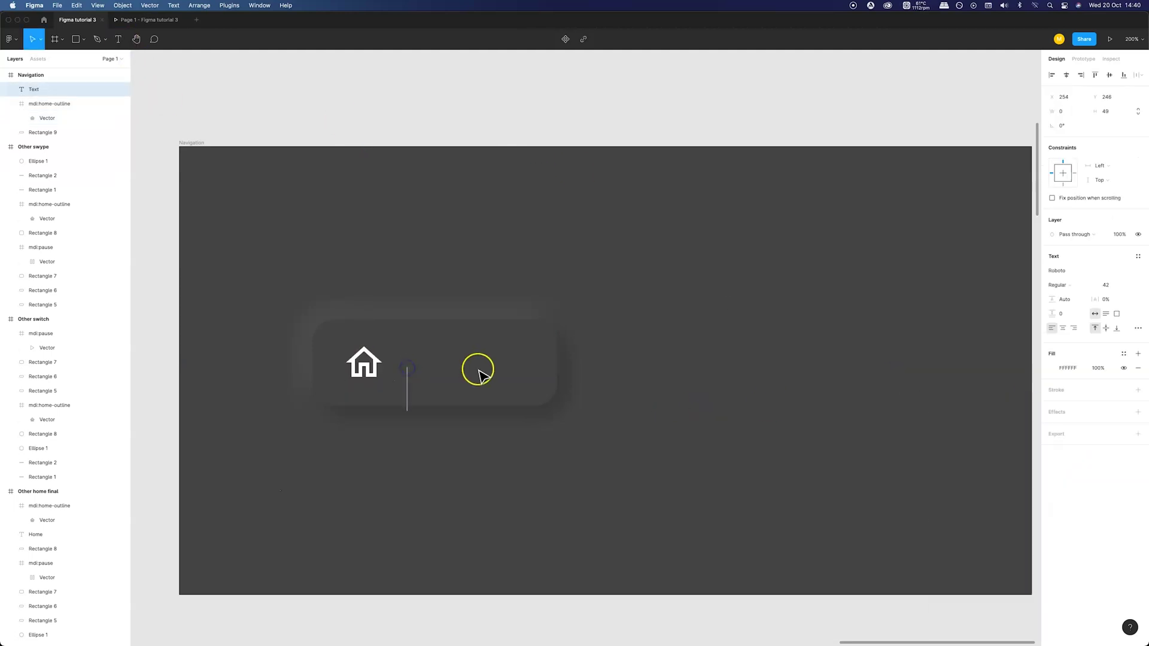
text(Home)
scroll(526, 206, up, 2)
scroll(499, 179, down, 2)
key(Escape)
drag(455, 407, 440, 383)
Step: Shift the home icon and the "Home" text together 4 px to the right within the button
drag(366, 380, 369, 382)
shift+click(367, 377)
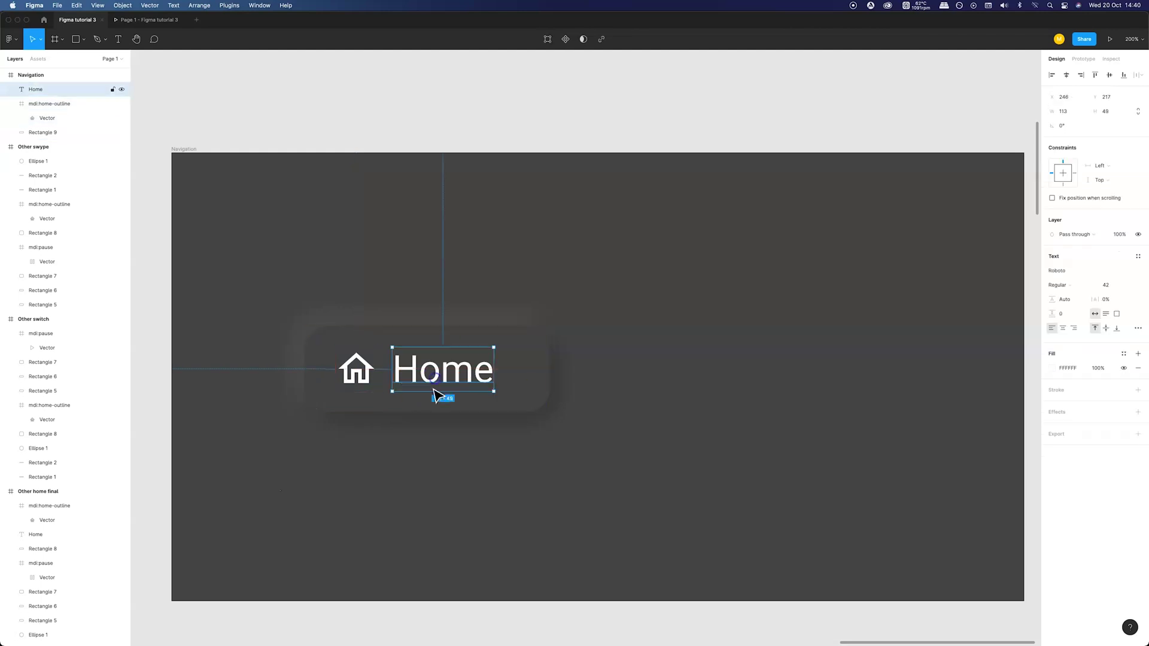
key(Right)
key(Right)
key(Right)
key(Right)
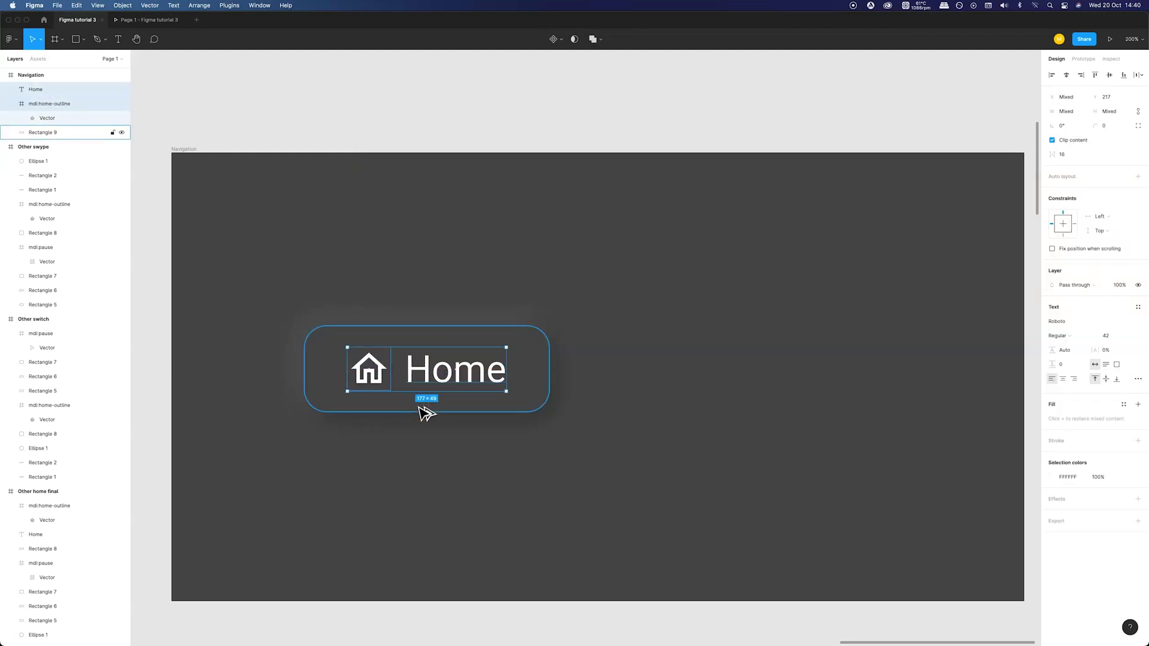
click(497, 123)
Step: Change the home icon vector's fill to a linear gradient with a bright lime green first stop
click(496, 389)
scroll(439, 115, down, 1)
click(377, 350)
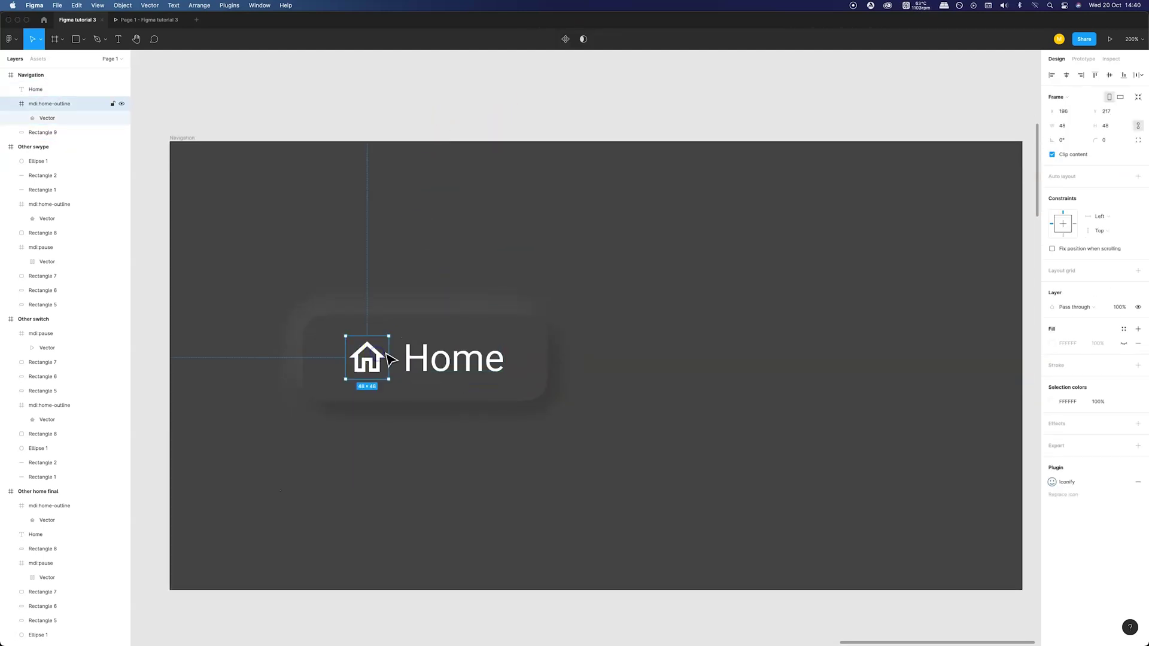
click(46, 118)
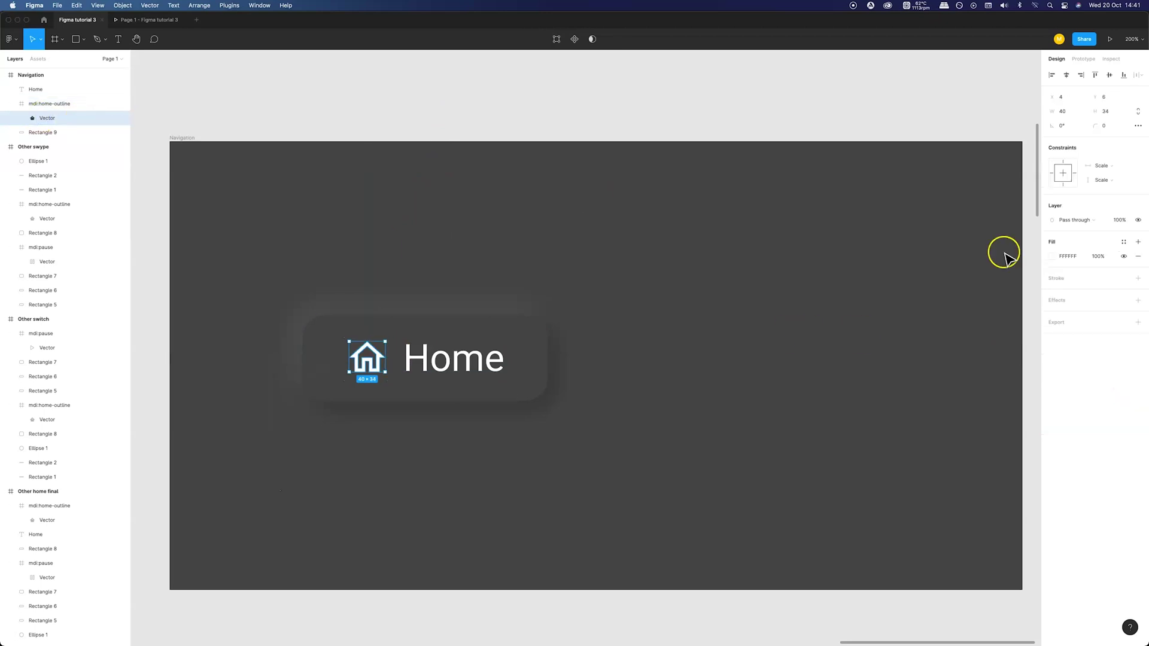
click(1052, 256)
click(950, 258)
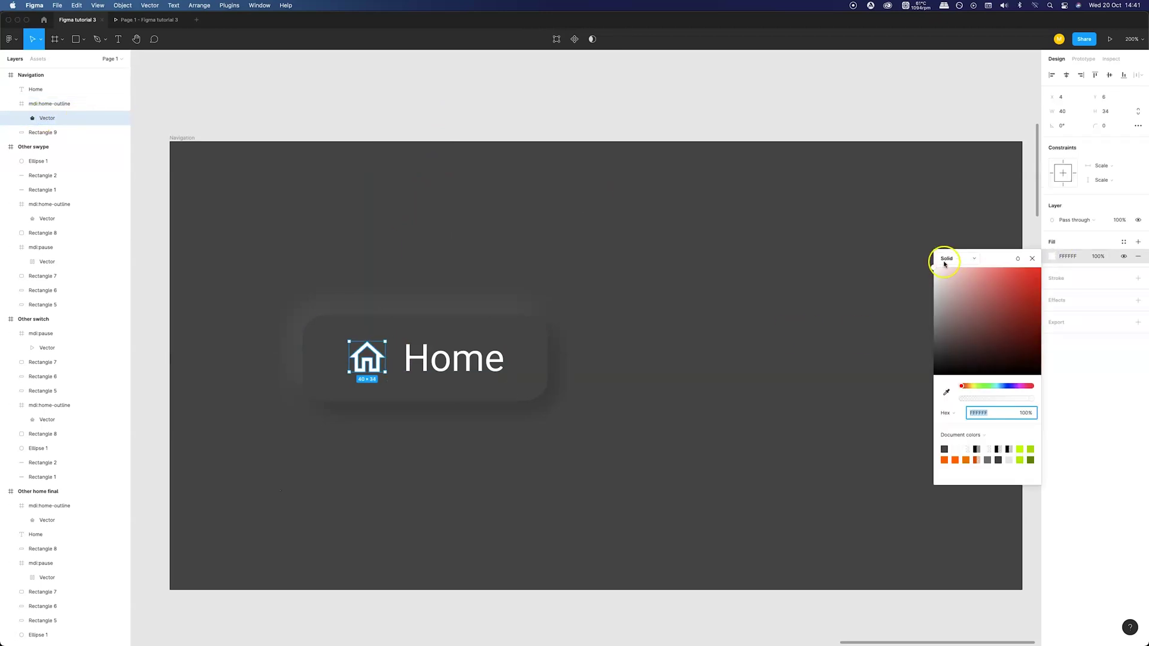
click(953, 270)
click(993, 445)
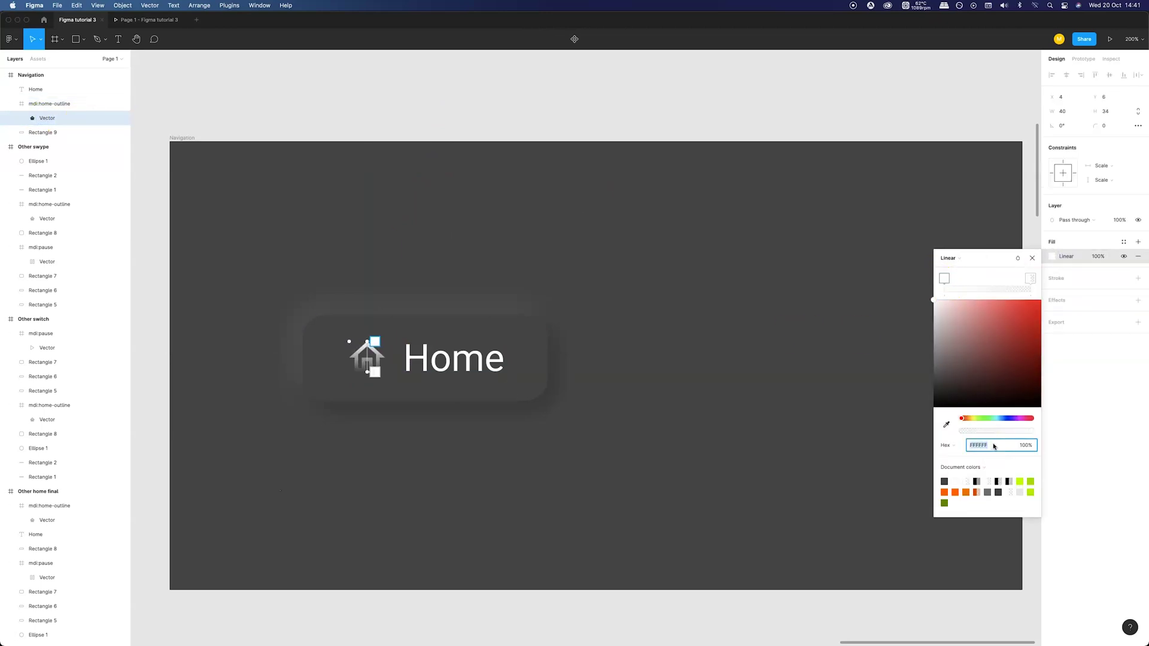
key(Return)
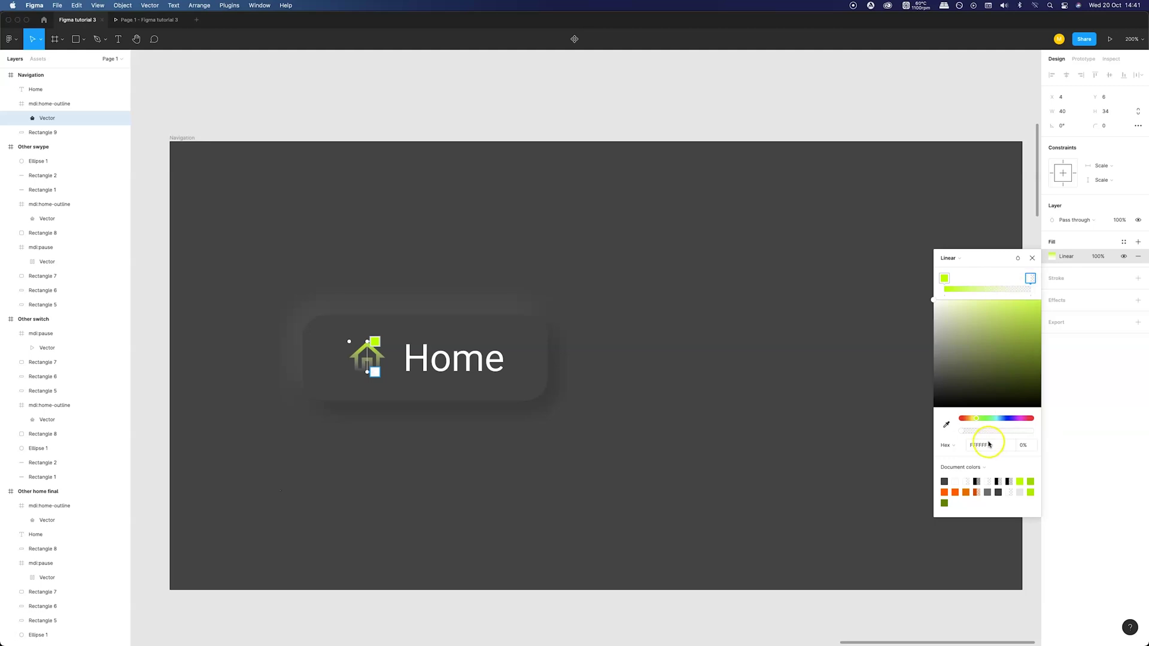
Step: Set the gradient's second stop to A0D900 at 100% opacity and run the gradient diagonally from the icon's upper right to its lower left
click(989, 446)
text(A0D900)
key(Return)
drag(1008, 430, 1038, 431)
drag(368, 341, 385, 330)
drag(362, 372, 350, 378)
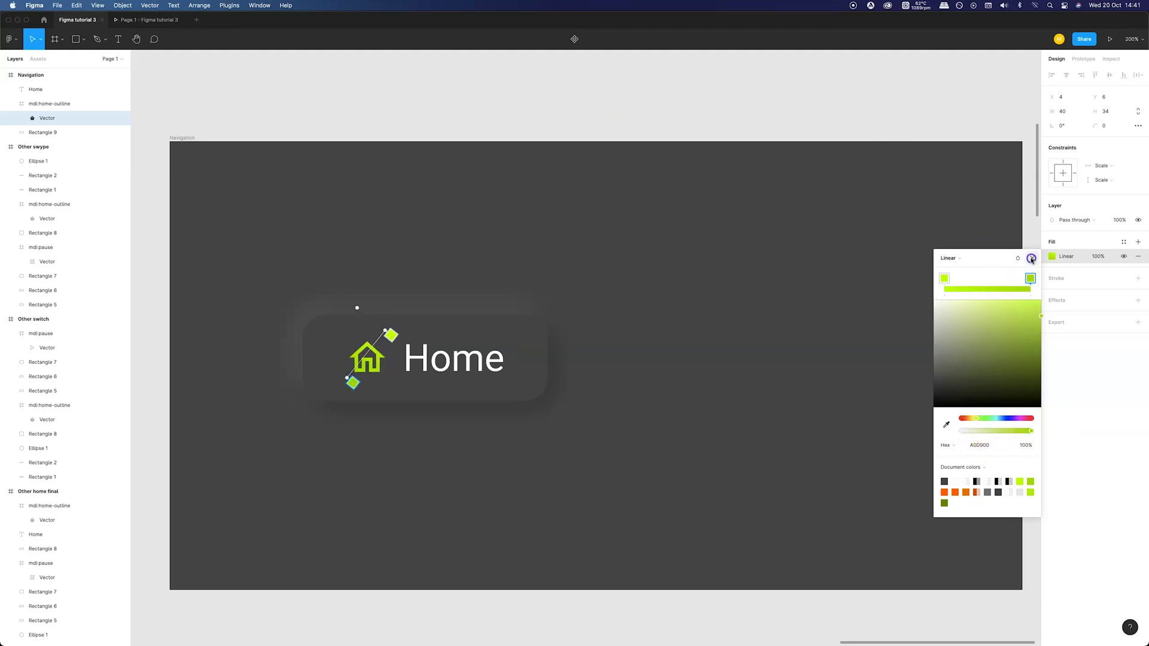
click(1032, 258)
click(694, 85)
Step: Duplicate the Home button's rectangle, place the copy to its right and narrow it to a 96 × 96 square
scroll(561, 223, right, 1)
click(373, 310)
key(super+c)
key(super+v)
key(BackSpace)
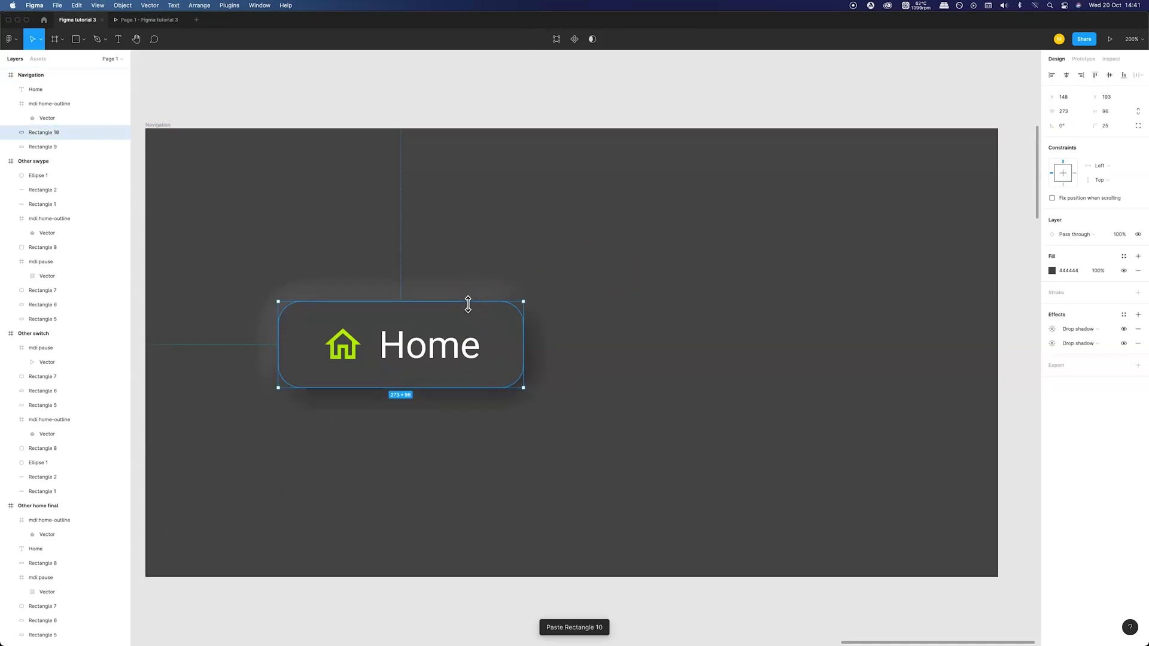
drag(406, 308, 598, 333)
key(shift+Left)
key(Left)
key(Left)
drag(788, 341, 629, 345)
click(548, 108)
Step: Add a third drop shadow to the Home button's rectangle with X and Y offsets of 4, a blur of 16 and 10% opacity
click(508, 335)
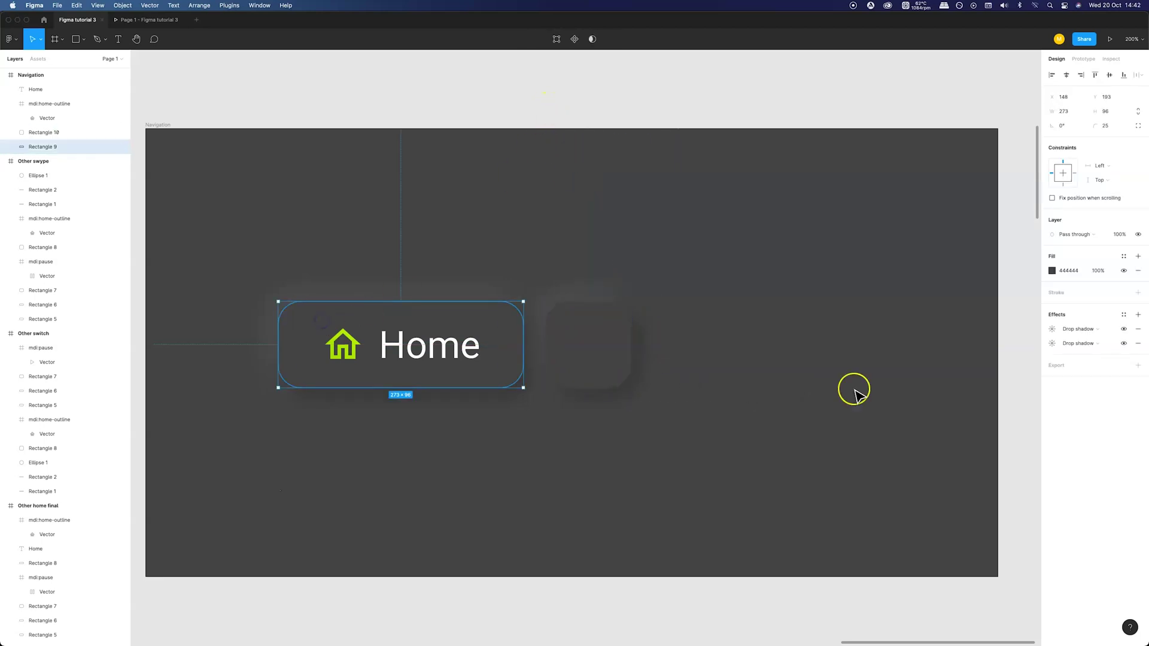
click(1140, 313)
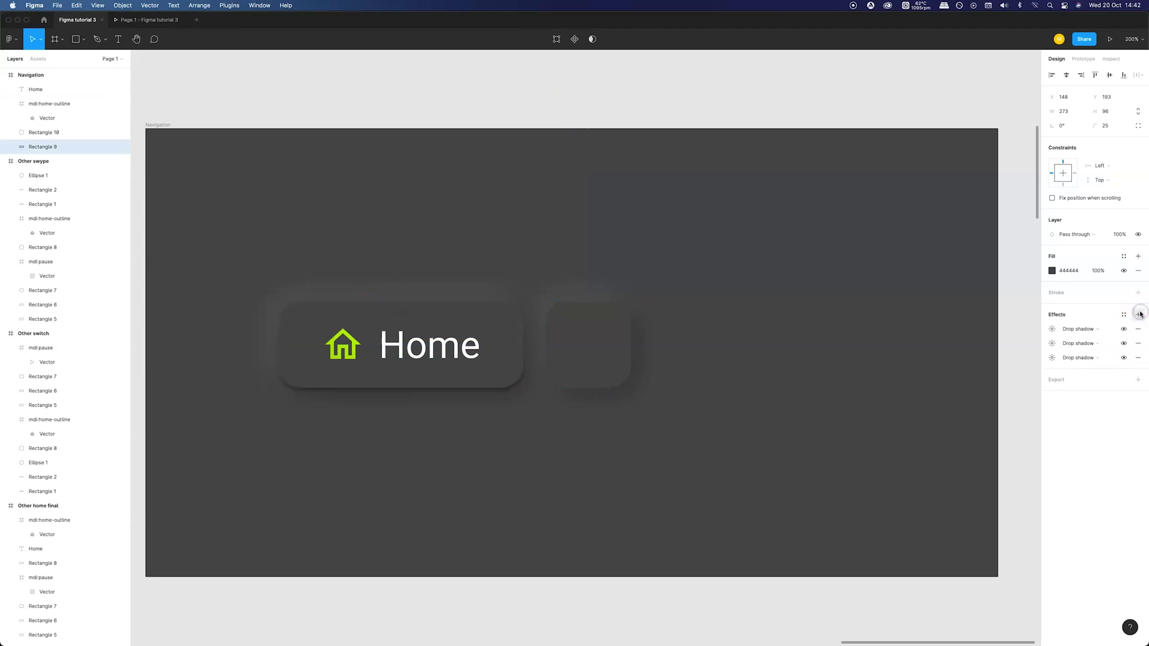
click(1053, 330)
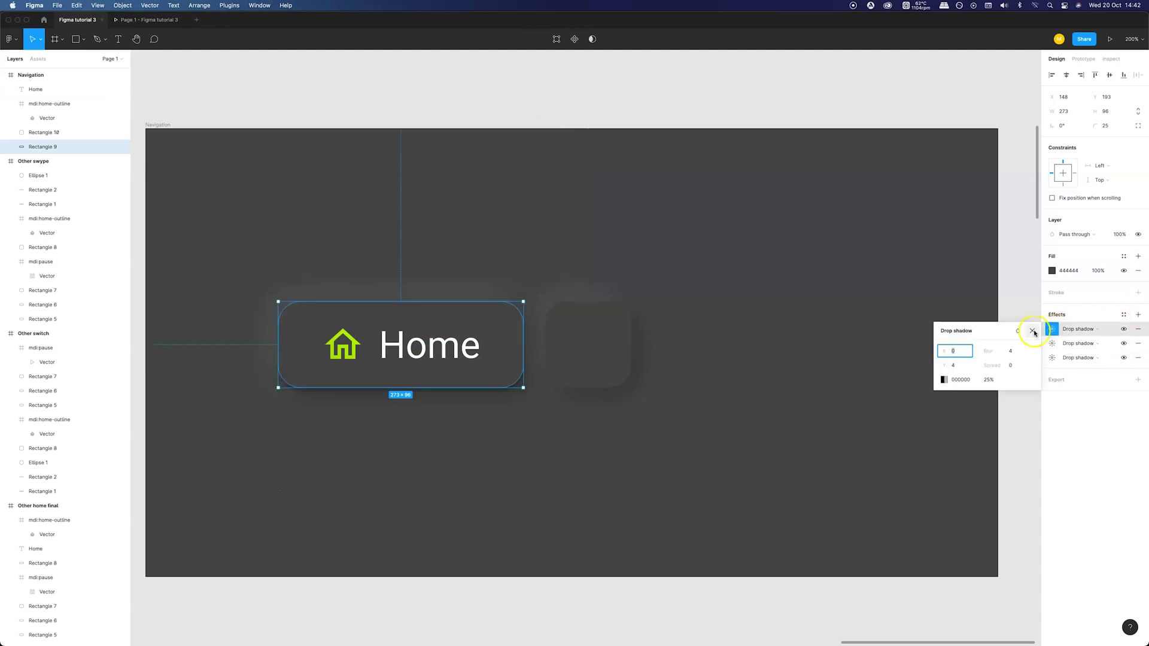
text(4)
click(960, 366)
click(1008, 354)
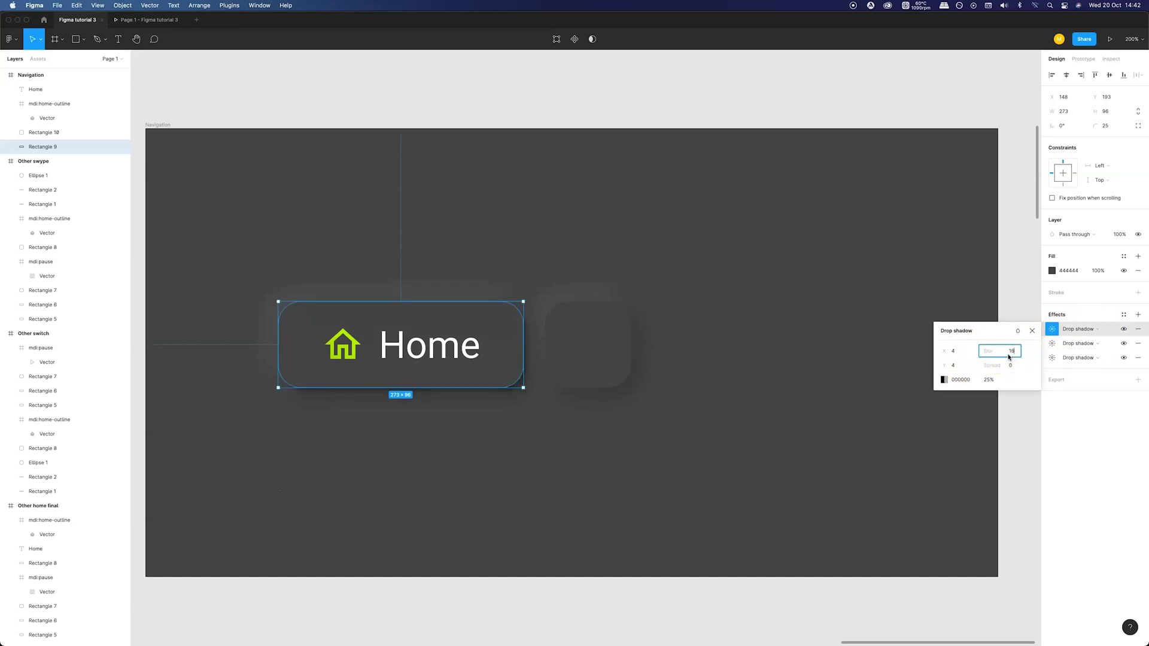
click(990, 381)
text(10)
Step: Change the newly added shadow's type to Inner shadow
click(1086, 334)
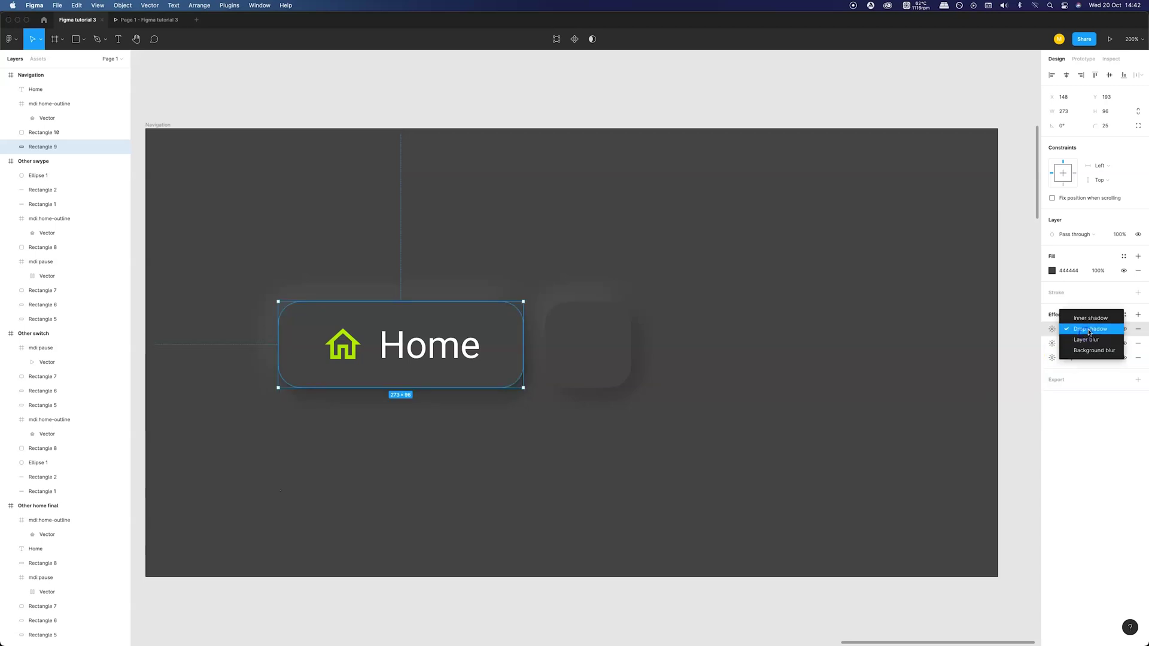
click(1093, 319)
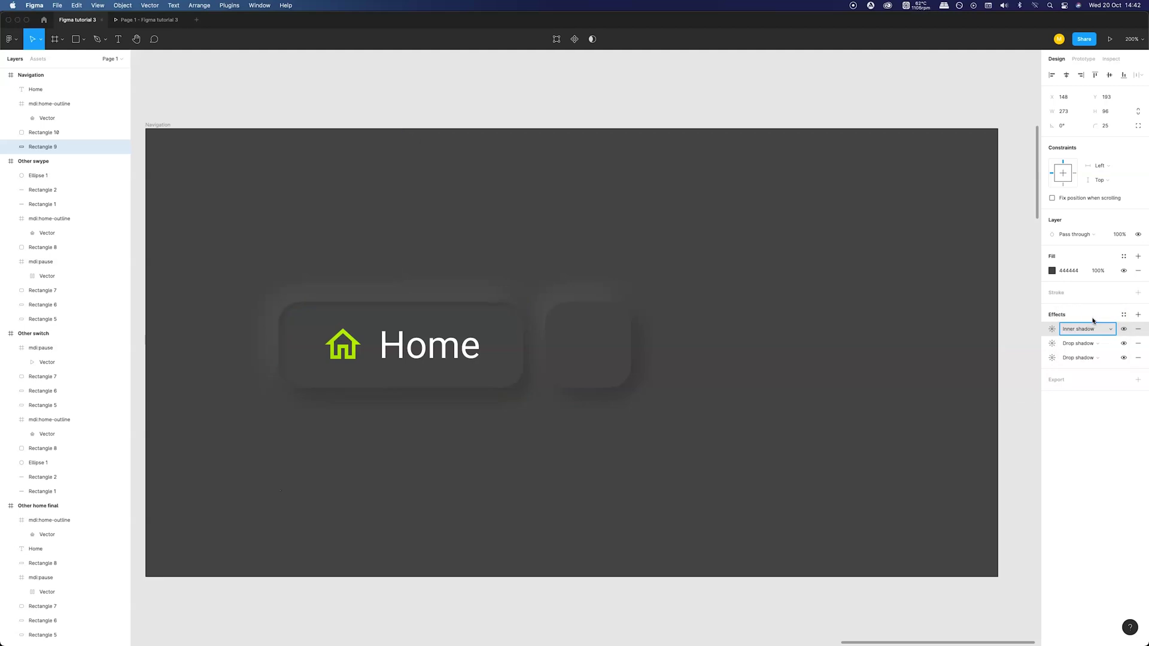
click(1053, 329)
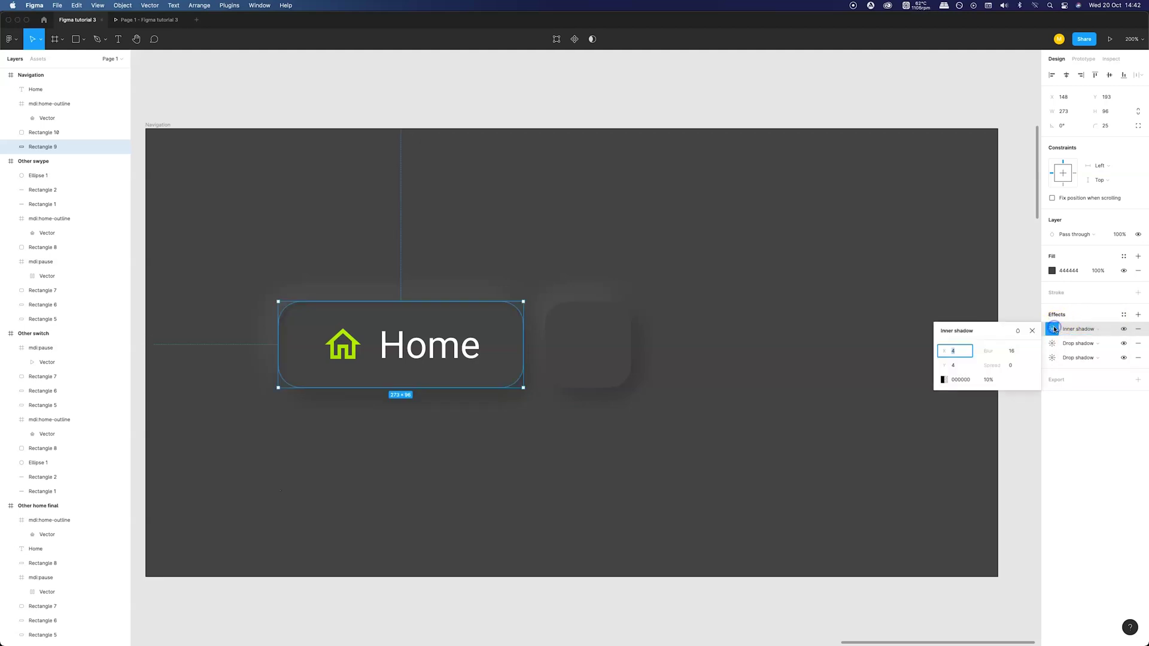
click(1053, 329)
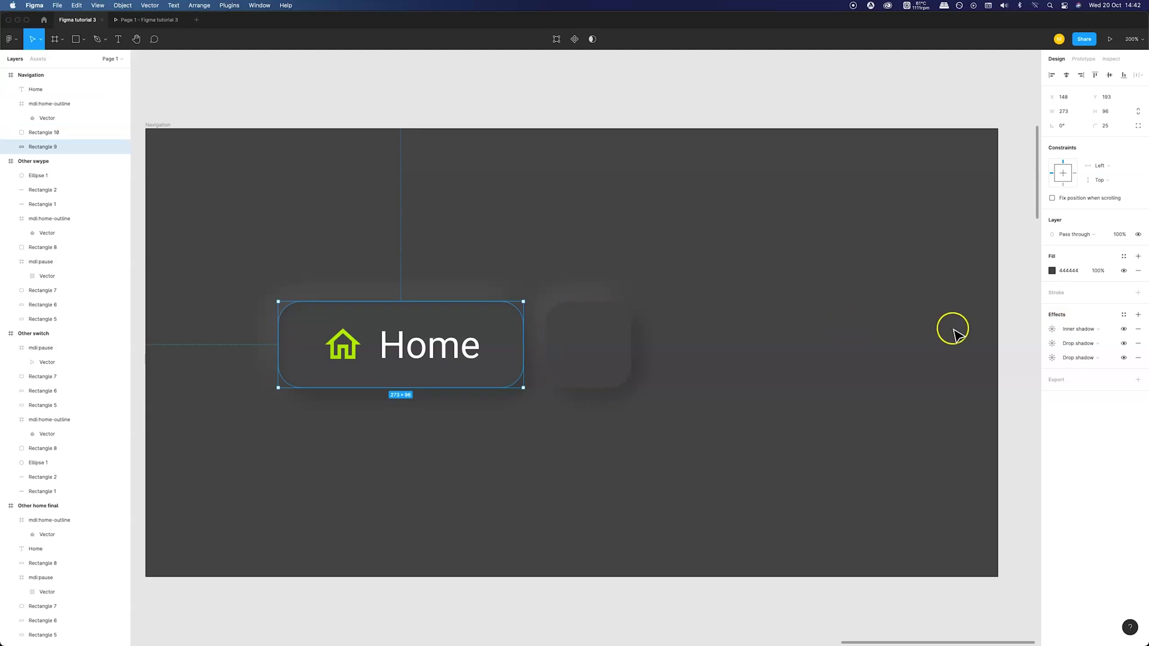
click(1050, 328)
click(1049, 328)
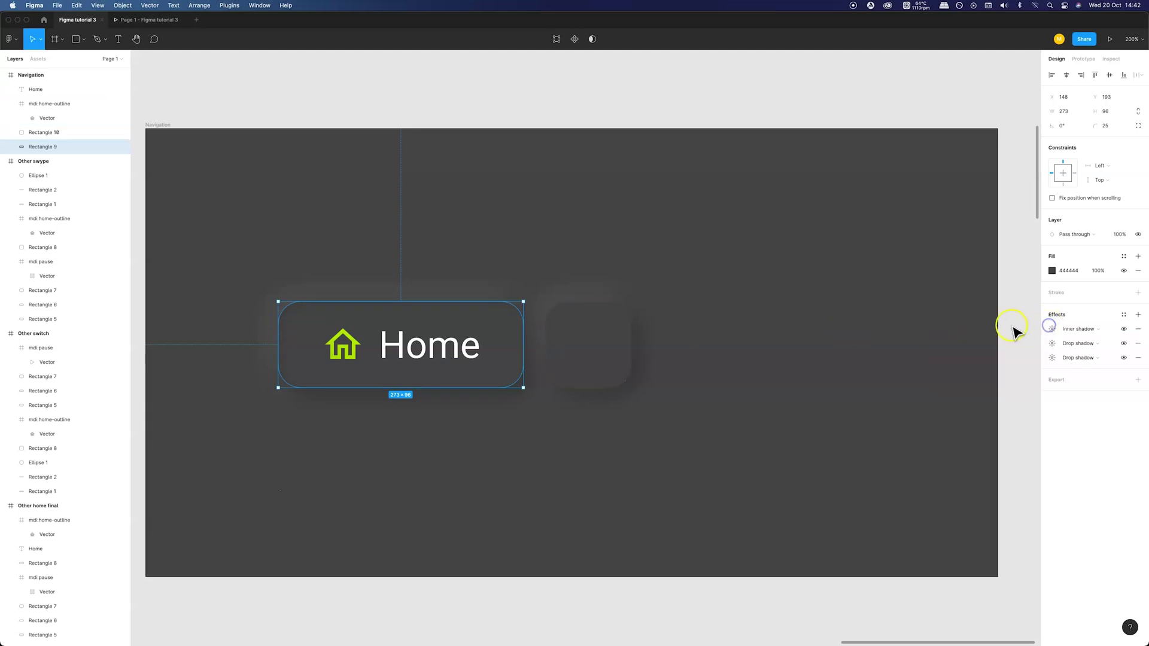
Step: Add another inner shadow to the Home button's rectangle with a Y offset of -4 and a blur of 16
click(1137, 315)
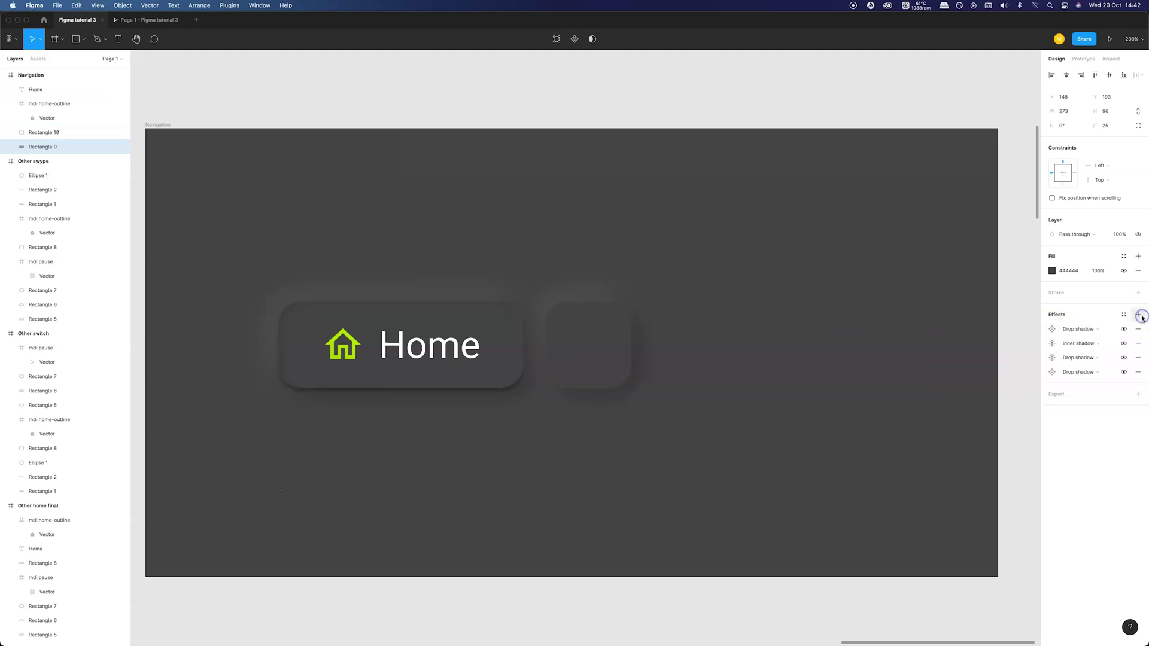
click(1052, 329)
click(963, 366)
text(-4)
click(1017, 350)
text(16)
Step: Set the newest shadow's colour to white at 5% opacity
click(944, 379)
drag(876, 394, 778, 371)
click(1003, 385)
text(5)
key(Return)
click(560, 106)
scroll(654, 215, left, 1)
Step: Place the small square 32 px right of the Home button and add two copies in the same row, spaced 32 px apart
click(646, 372)
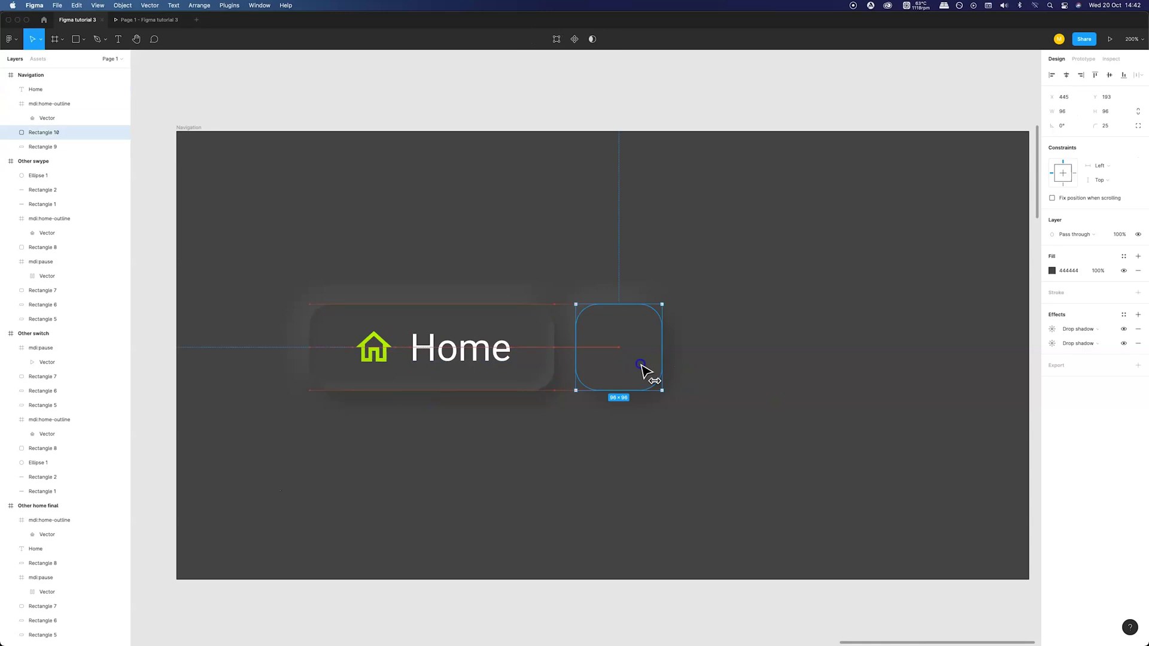
key(alt)
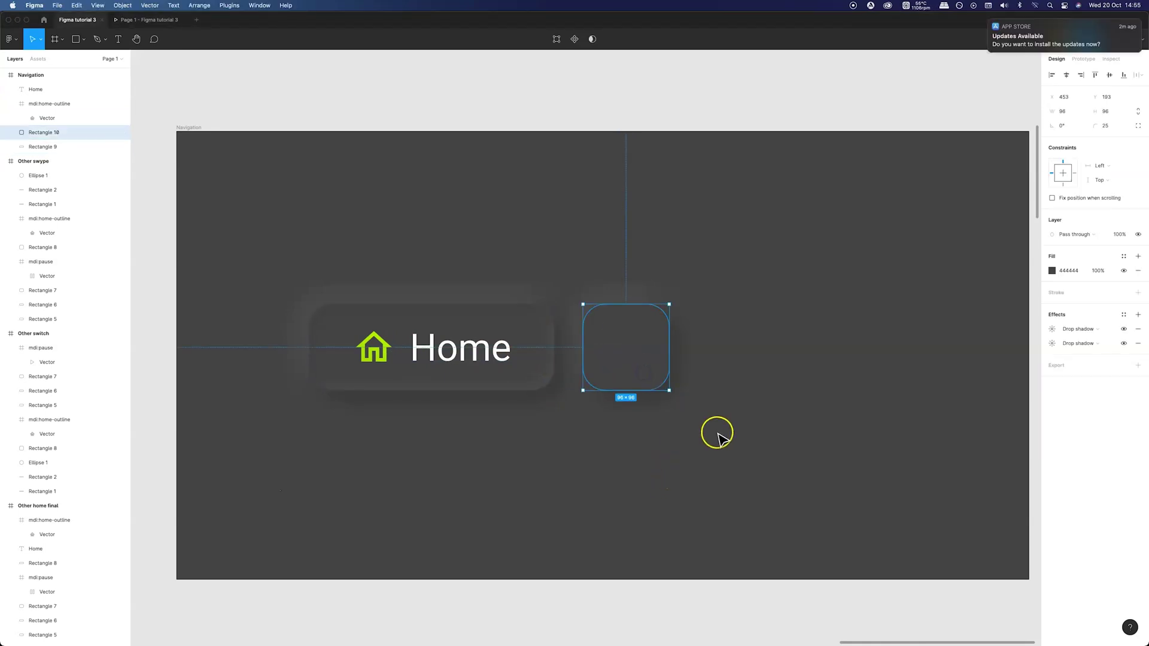
key(super+v)
drag(633, 375, 859, 378)
key(super+v)
shift+click(722, 366)
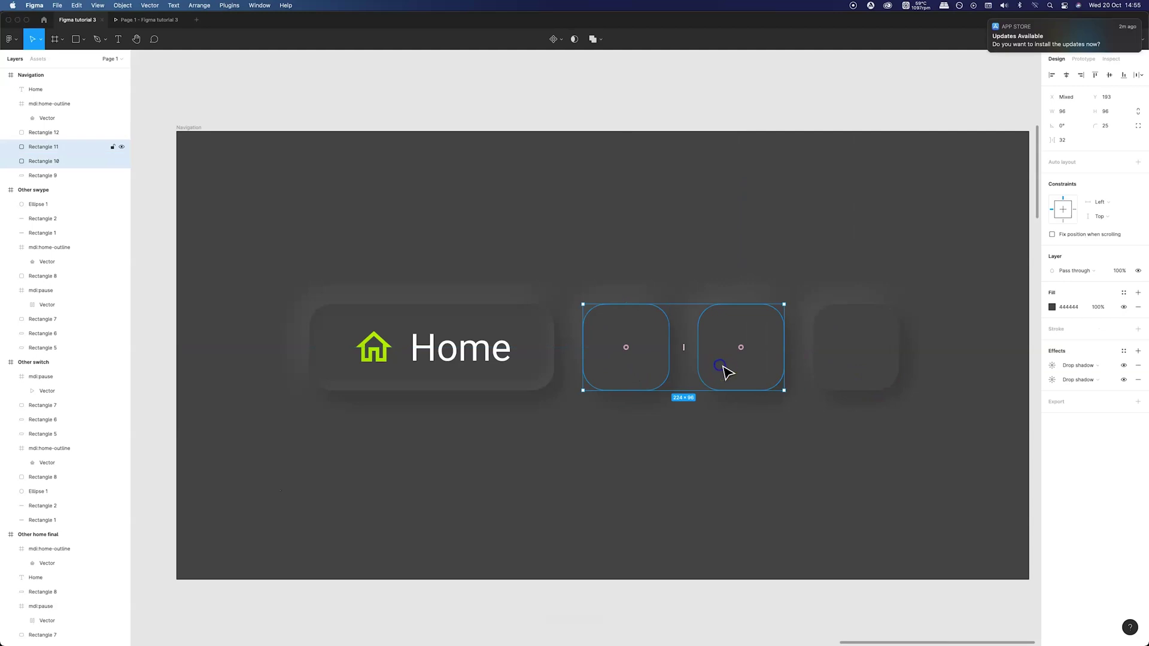
scroll(712, 419, right, 2)
key(super+a)
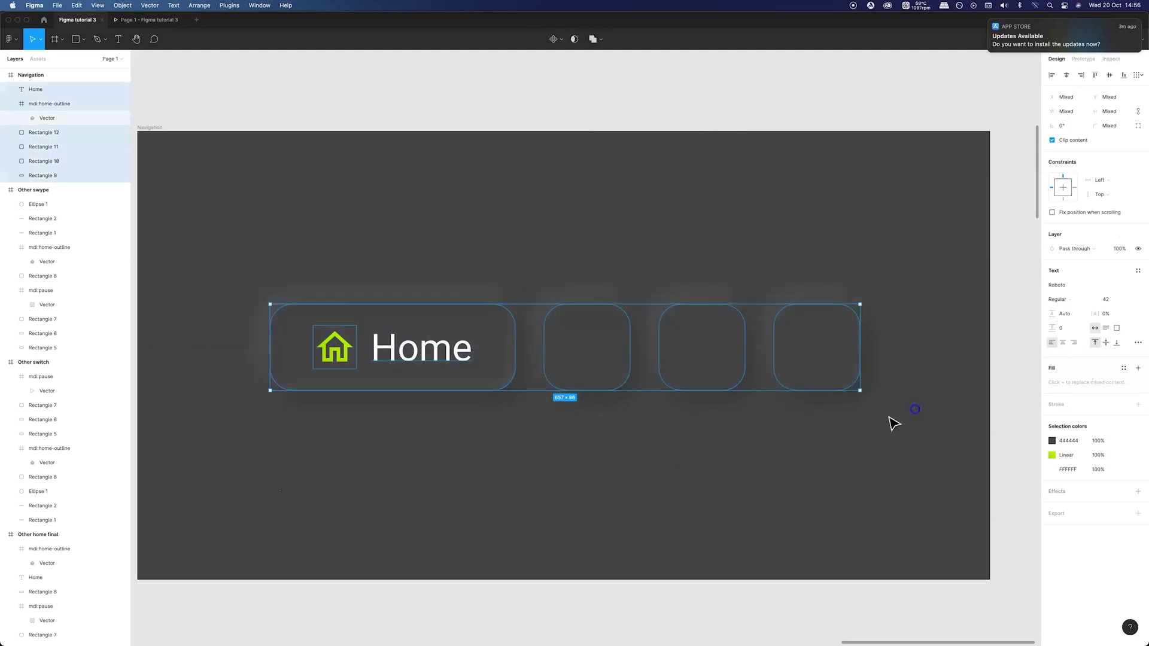
click(702, 455)
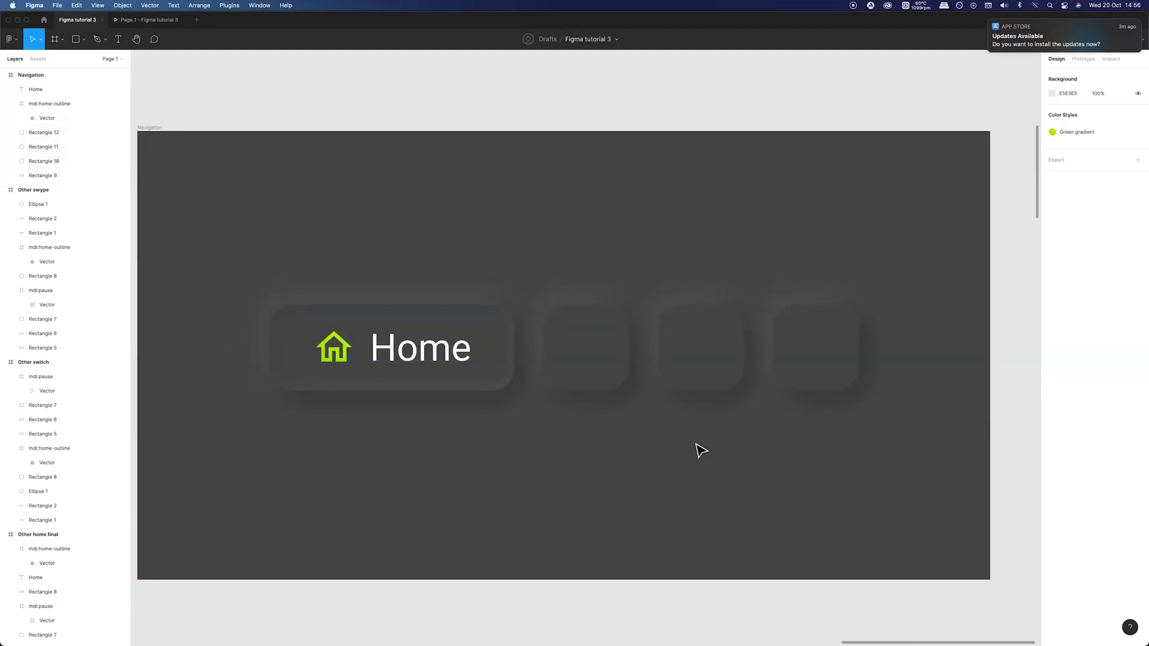
Step: Run the Iconify plugin, search Material Design Icons for "noti" and import mdi:bell-outline onto the first small square
click(10, 39)
mouse_move(52, 159)
click(114, 163)
scroll(632, 273, right, 3)
text(noti)
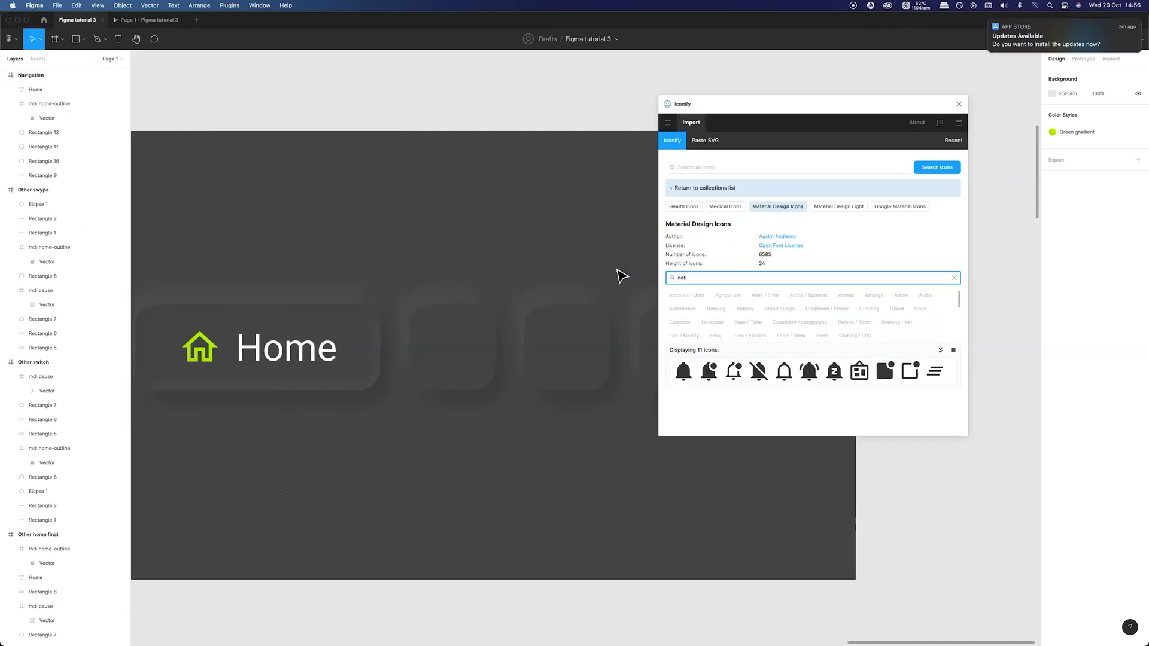
drag(784, 371, 456, 346)
Step: Search the icon collection for "user" and import mdi:account-circle-outline onto the second small square
click(743, 294)
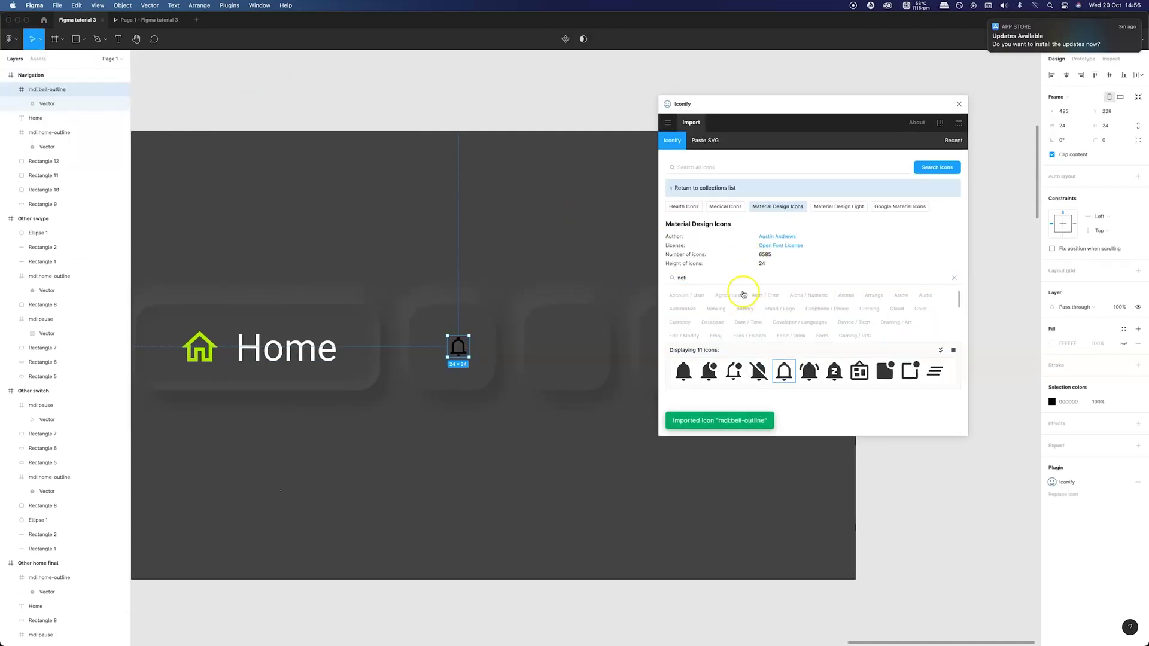
double_click(683, 278)
text(user)
scroll(838, 377, down, 1)
drag(834, 368, 563, 353)
Step: Search the icon collection for "settin" and import mdi:cog-outline onto the third small square
scroll(564, 354, right, 2)
drag(714, 250, 658, 251)
text(settin)
drag(910, 367, 622, 353)
click(474, 436)
Step: Resize the bell icon proportionally to 48 × 48 and centre it in the first small square
click(395, 345)
click(959, 103)
click(1138, 126)
click(1105, 126)
text(48)
key(Return)
drag(405, 367, 387, 357)
Step: Resize the account icon to 48 × 48 and centre it in the second small square
click(500, 353)
text(48)
key(Return)
drag(513, 376, 510, 363)
key(Up)
key(Up)
key(Up)
Step: Resize the cog icon to 48 × 48 and centre it in the third small square
click(624, 350)
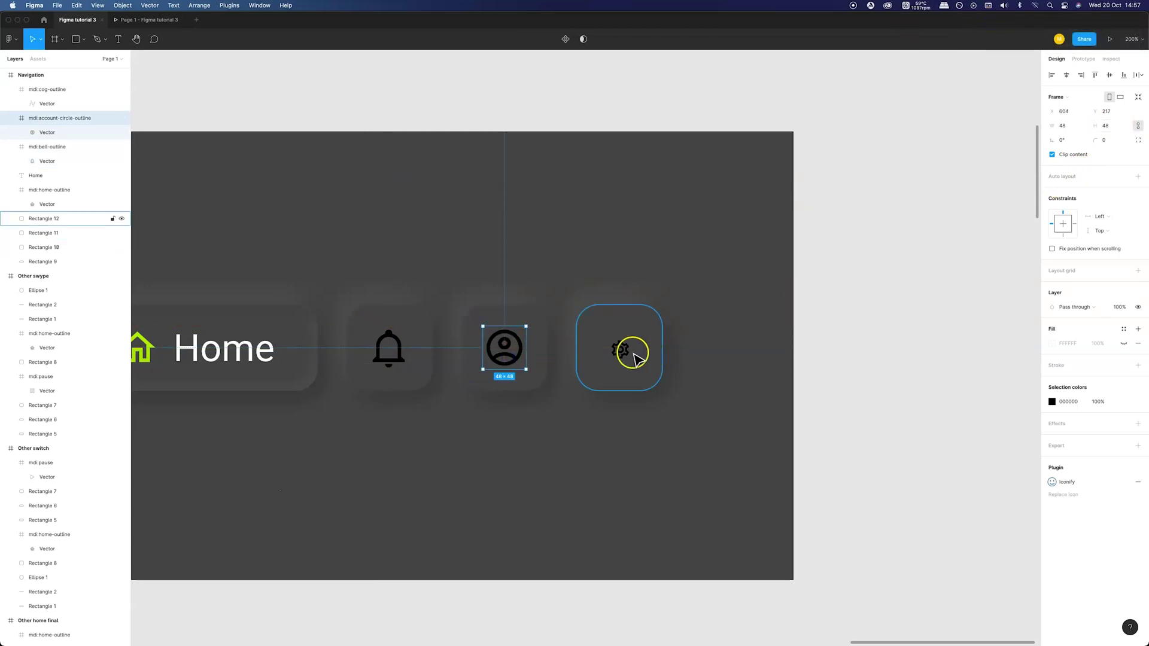
click(1105, 126)
text(48)
key(Return)
drag(637, 372, 654, 395)
Step: Recolour the vectors of the bell, account and cog icons to white together
click(392, 354)
click(86, 164)
super+click(80, 132)
super+click(75, 103)
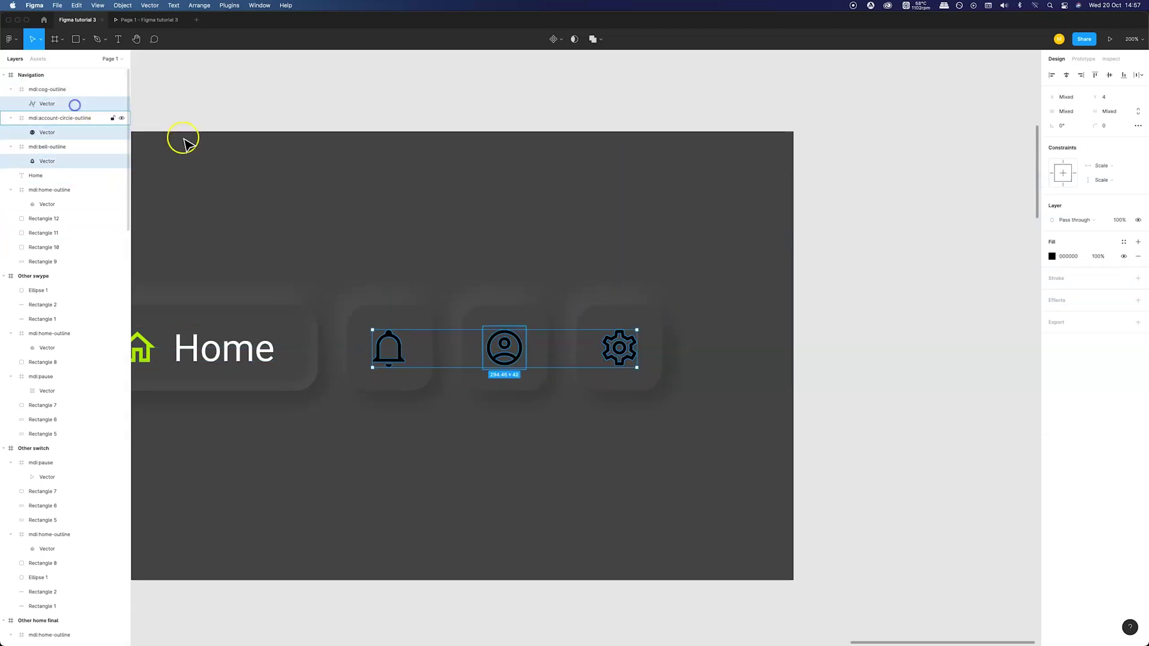
click(1051, 257)
click(936, 271)
click(867, 400)
Step: Duplicate the finished Navigation frame to the right of the original
scroll(862, 407, left, 3)
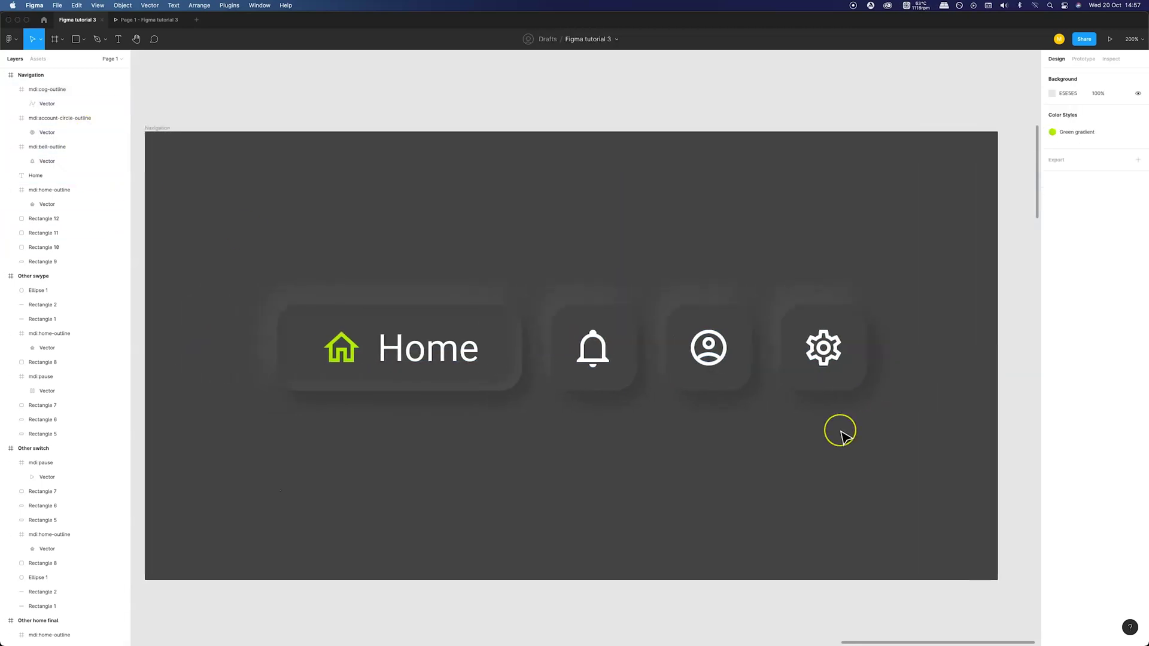
key(shift+0)
scroll(584, 420, right, 2)
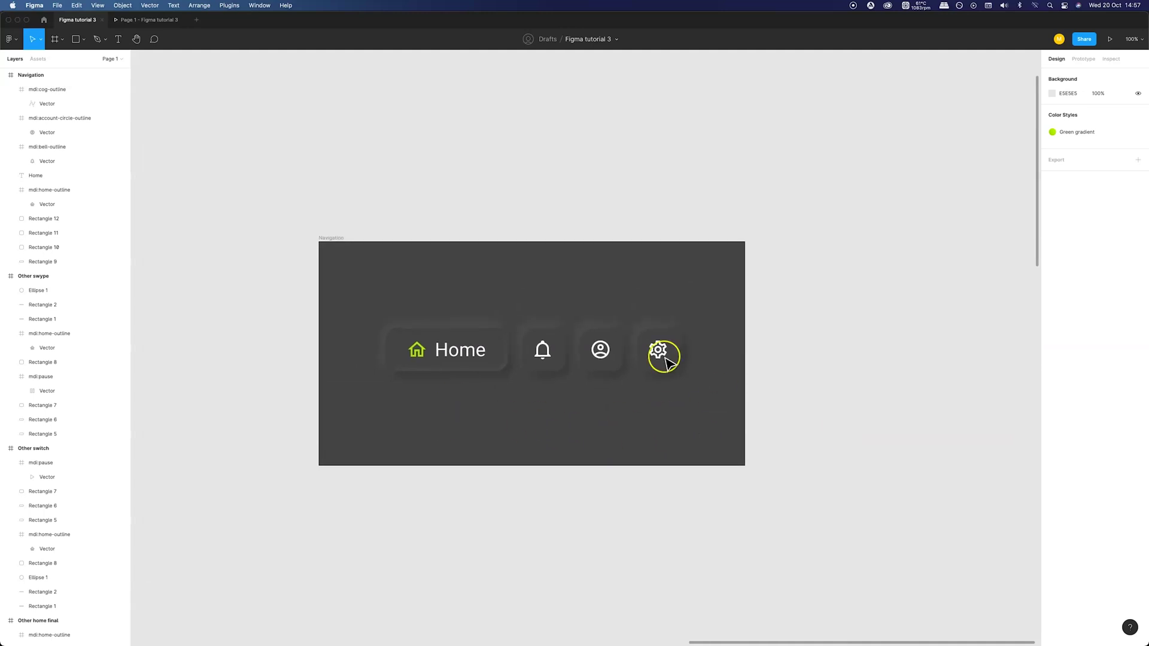
click(326, 237)
scroll(359, 204, right, 2)
key(ctrl+c)
key(ctrl+v)
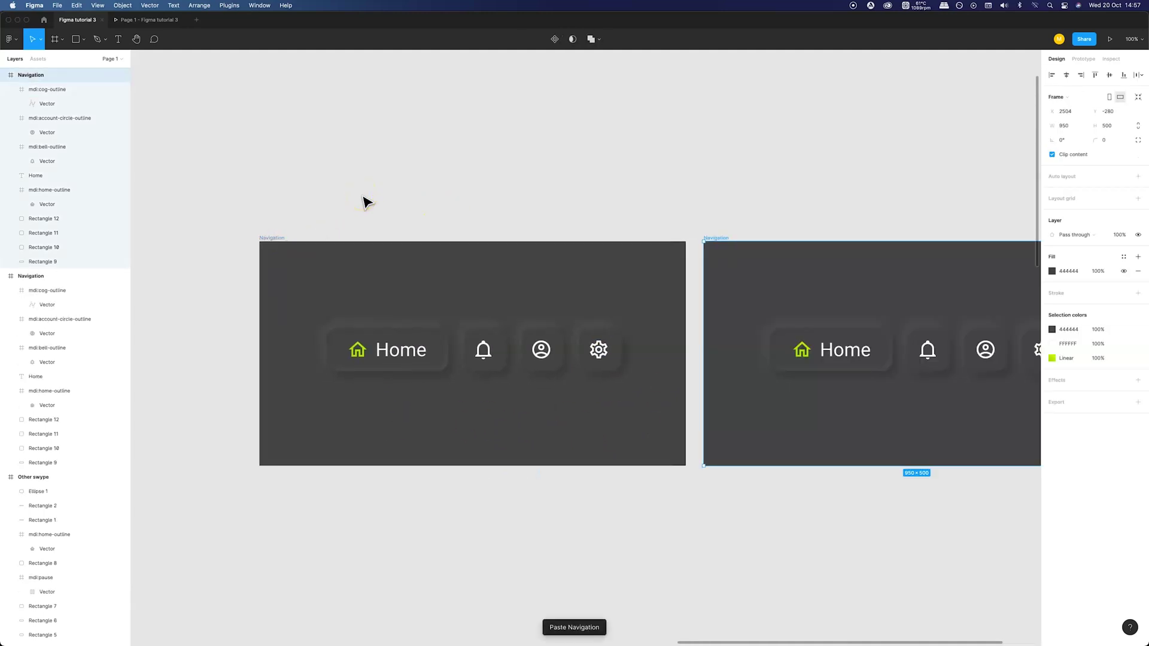
Step: Resize the bell button's square in the duplicated frame to 112 × 112 with locked proportions and set its corner radius to 100
scroll(573, 200, right, 5)
click(750, 346)
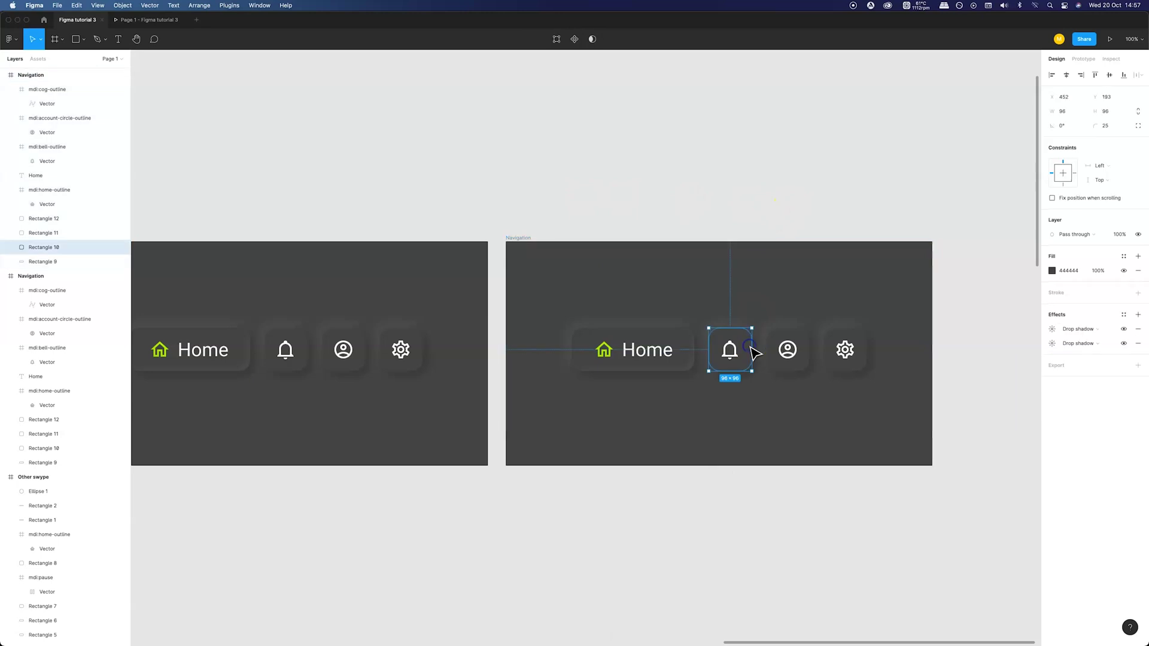
click(1139, 113)
click(1071, 112)
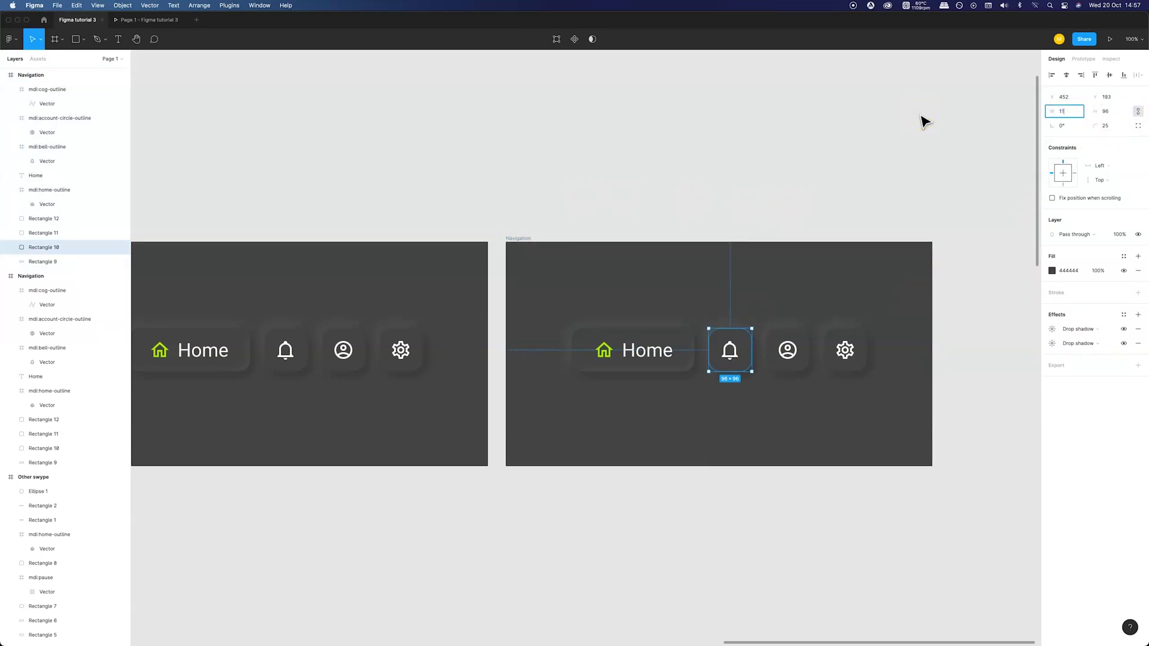
text(112)
key(Return)
text(100)
key(Return)
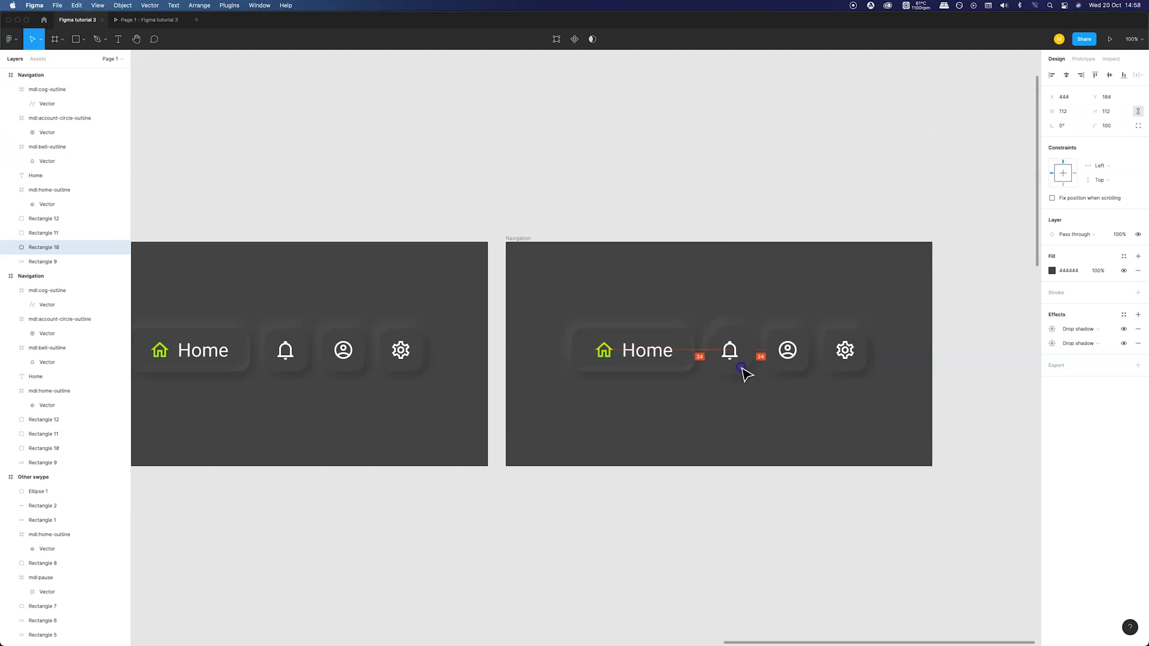
Step: Resize the bell icon in the duplicated frame to 56 × 56
click(731, 353)
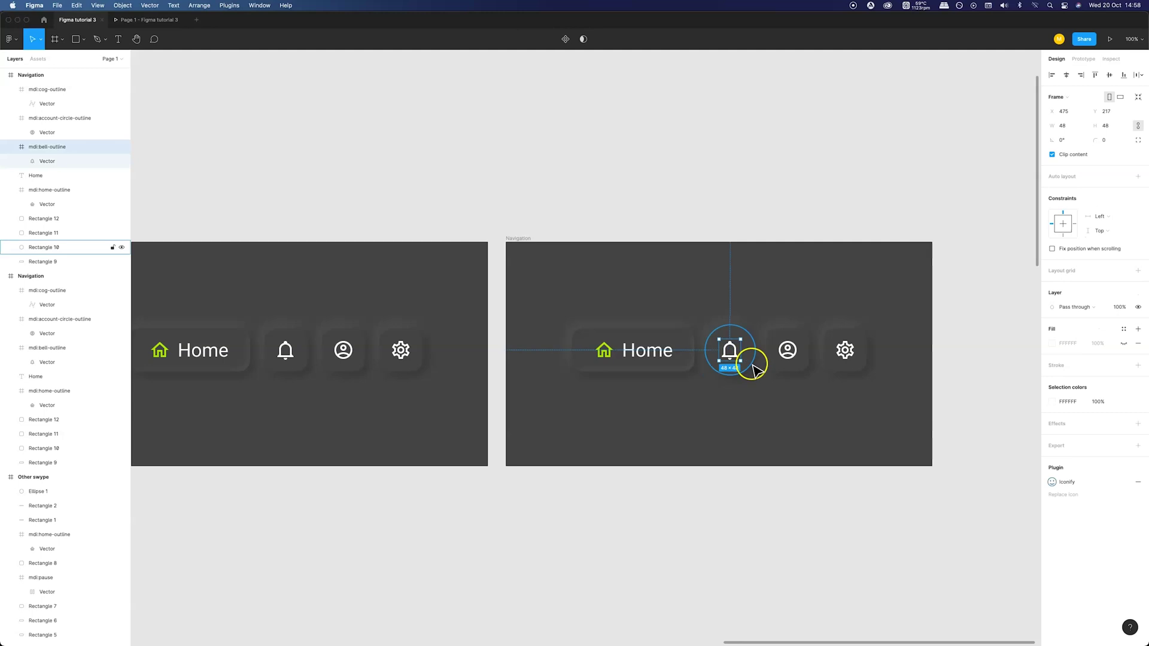
key(alt)
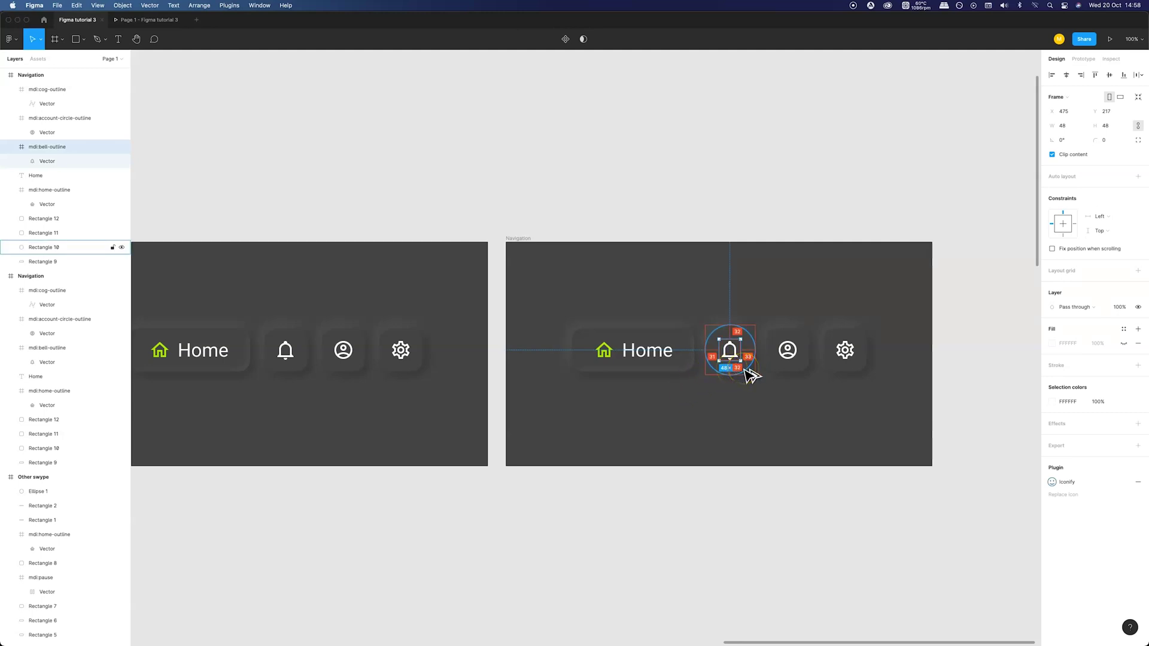
click(1116, 126)
text(56)
key(Return)
Step: Copy the Home button background's properties and paste them onto the bell button's background
click(586, 341)
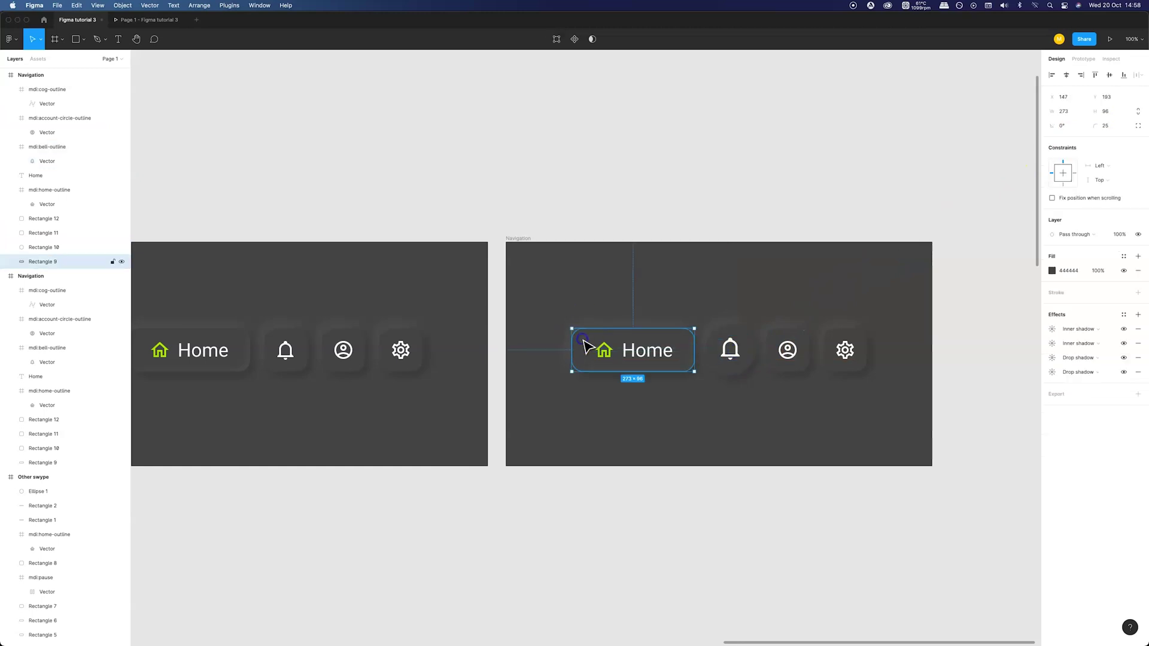
right_click(594, 336)
mouse_move(641, 371)
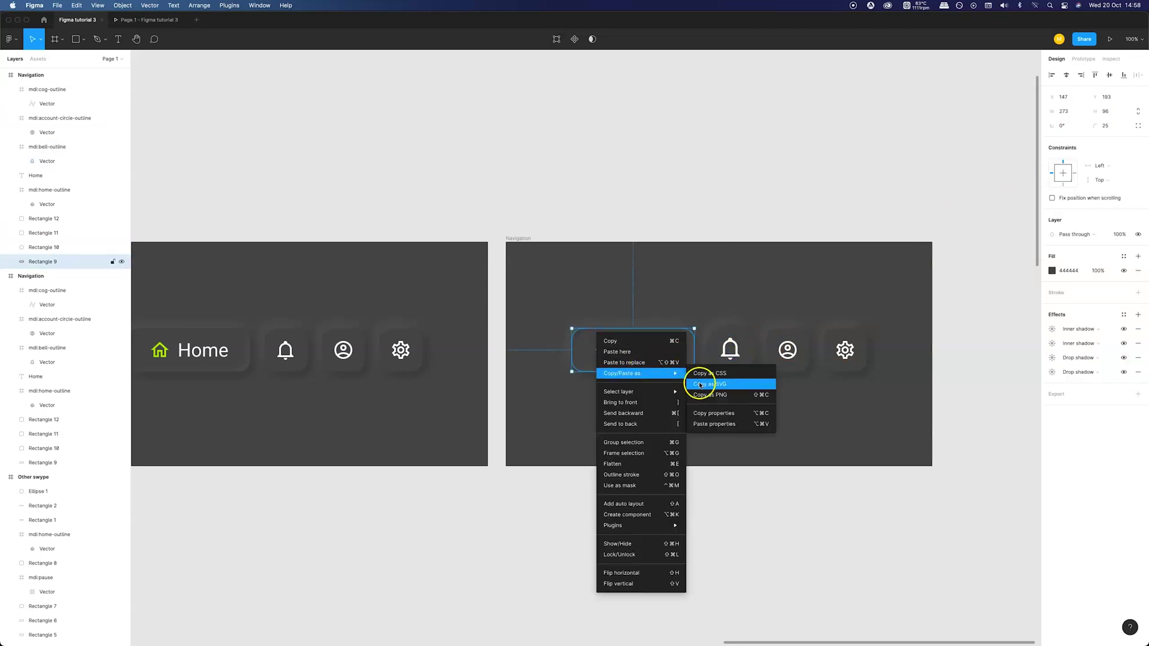
click(727, 413)
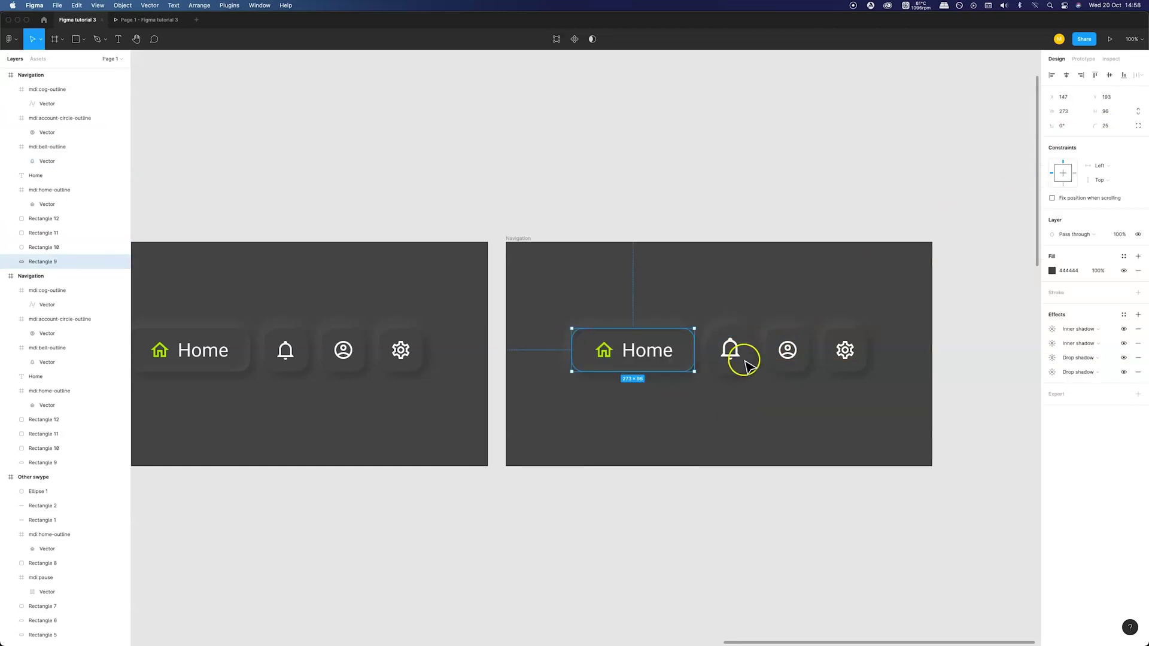
click(737, 332)
right_click(737, 333)
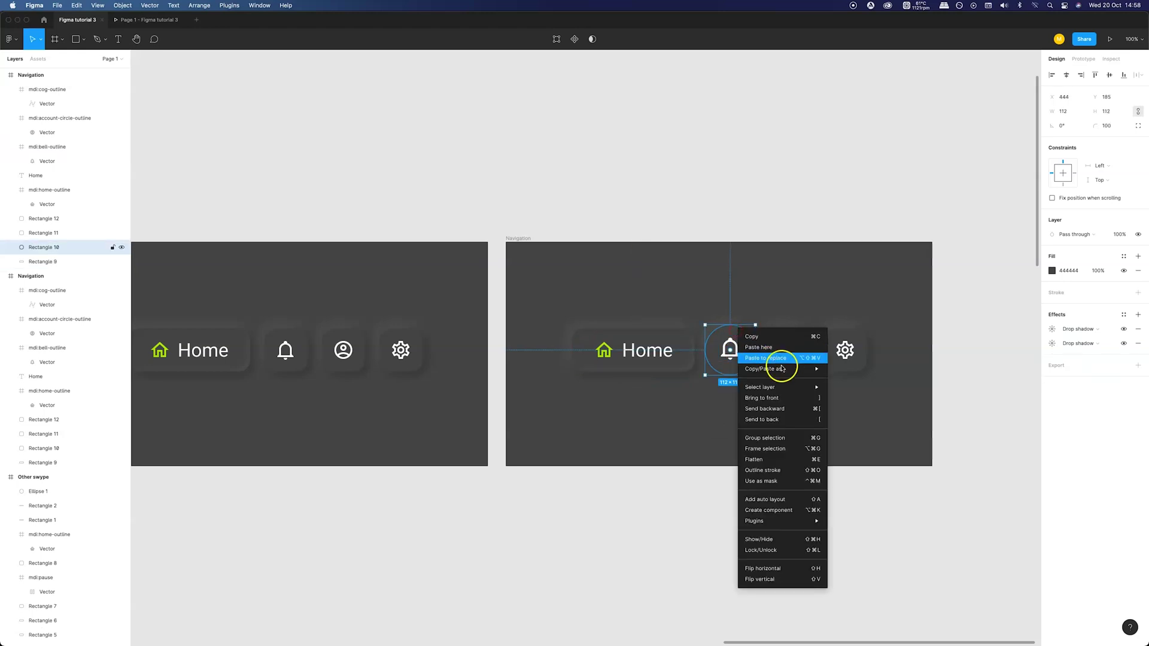
mouse_move(783, 369)
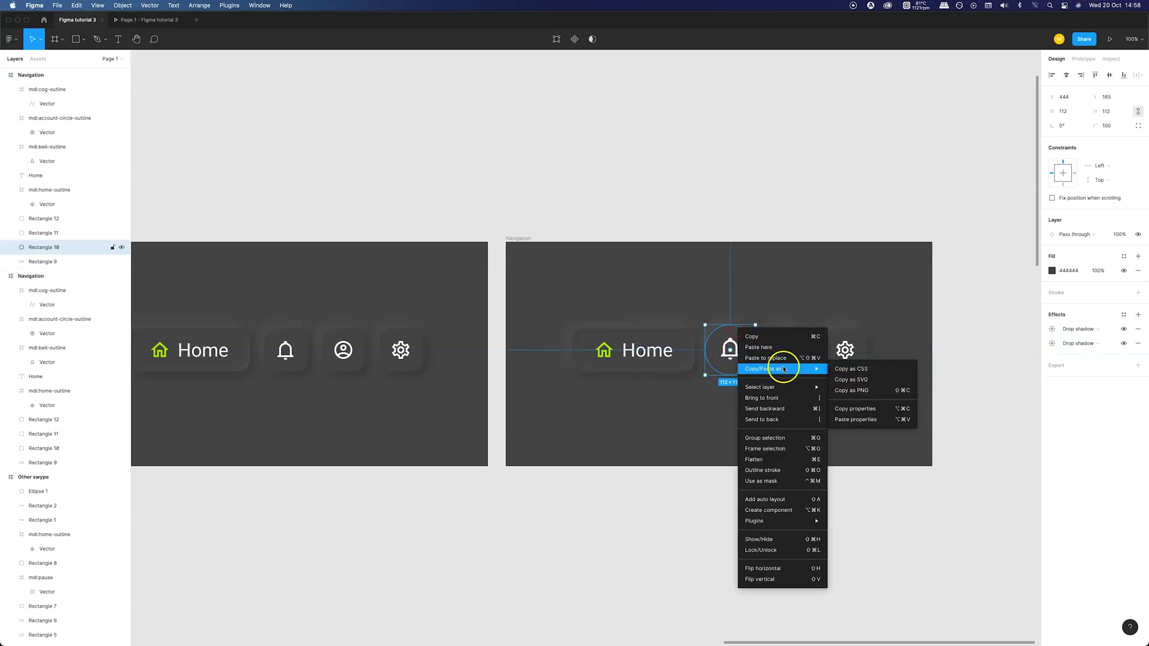
click(862, 418)
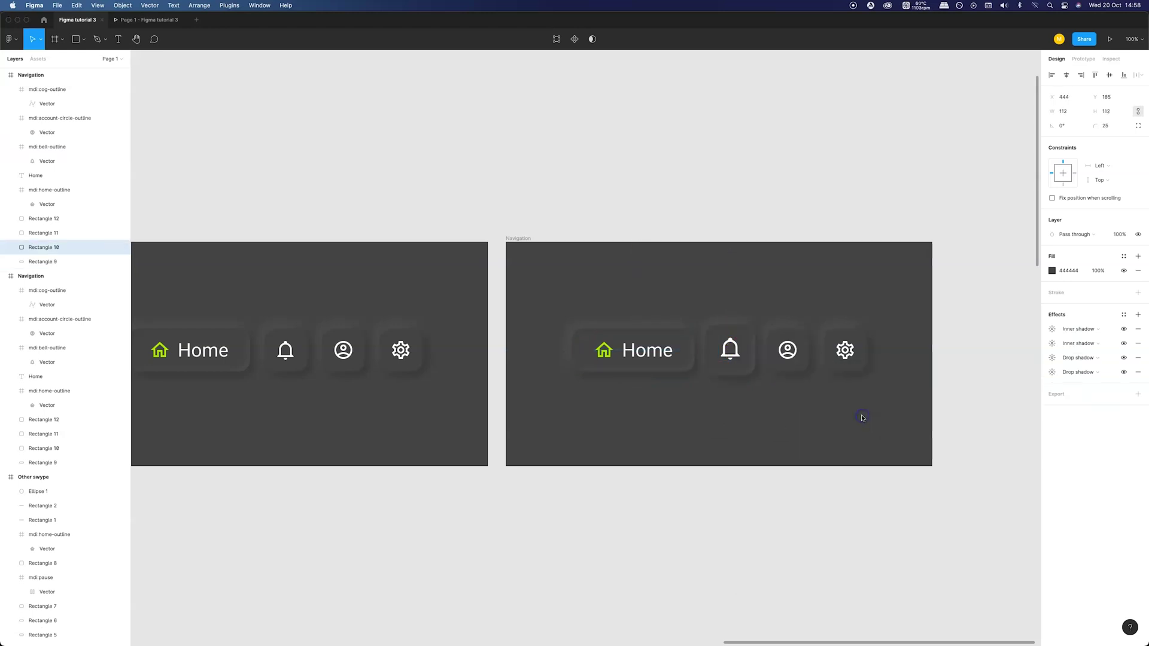
Step: Set the bell button background's corner radius back to 100
click(757, 441)
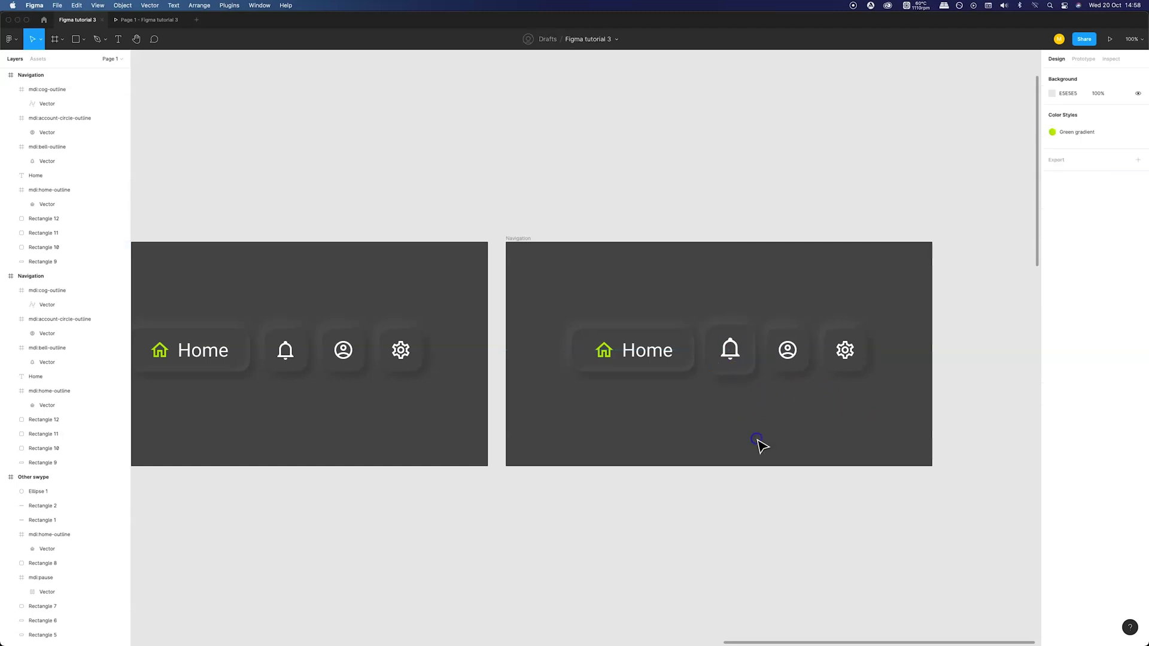
click(739, 333)
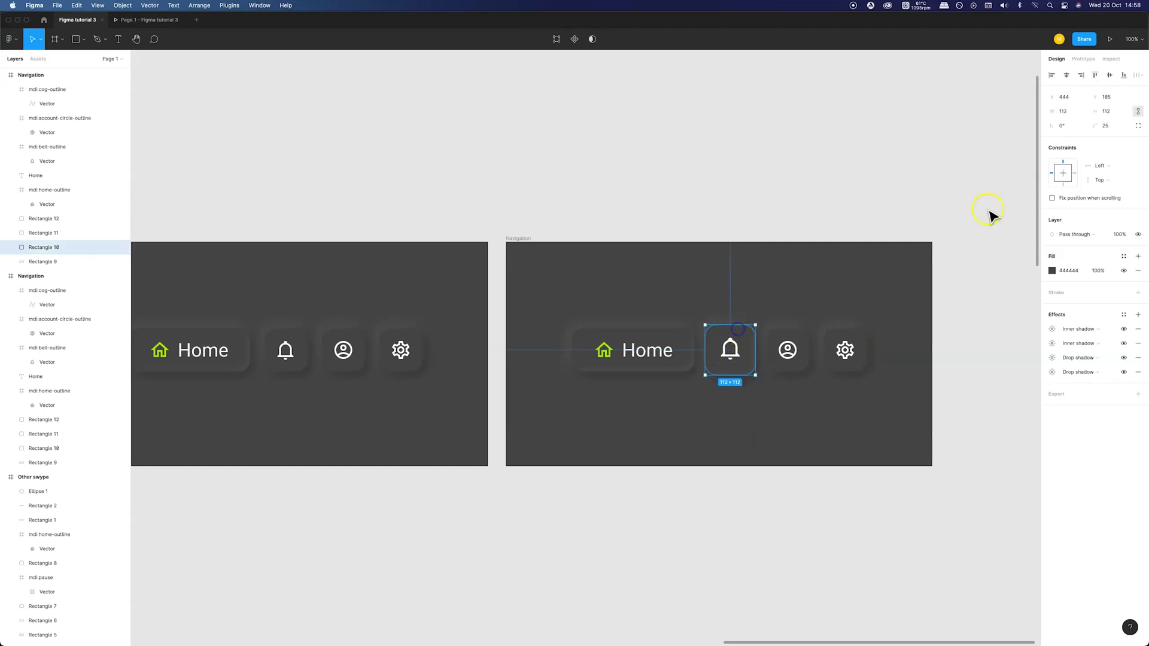
click(1117, 126)
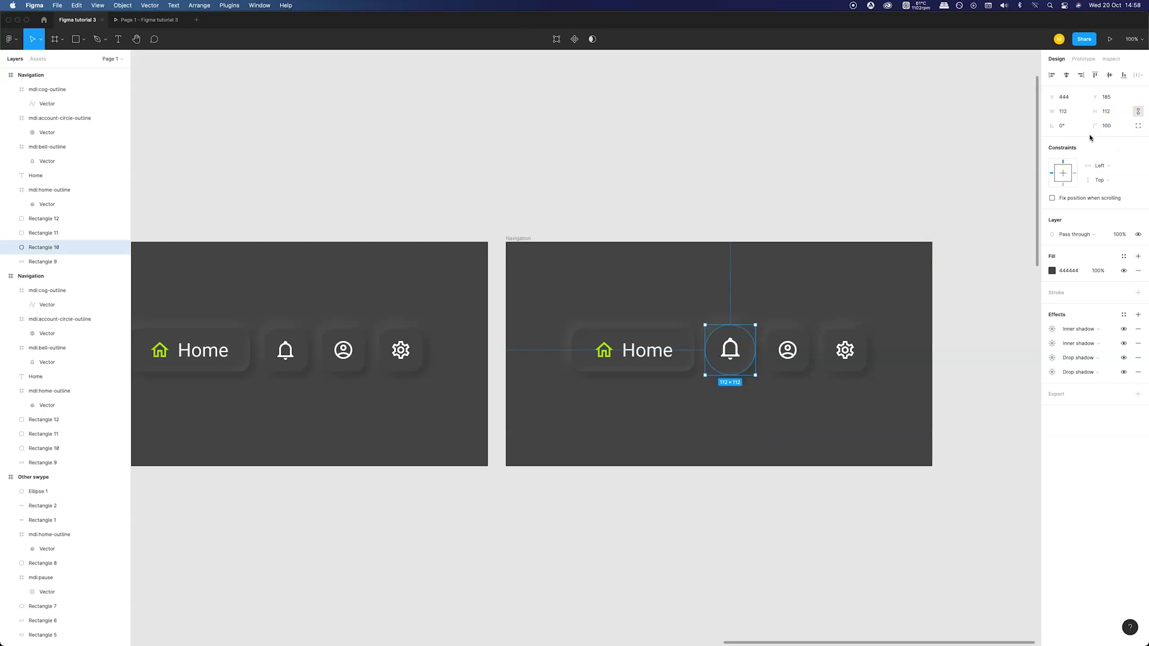
key(alt)
click(687, 410)
click(727, 366)
click(735, 354)
click(607, 354)
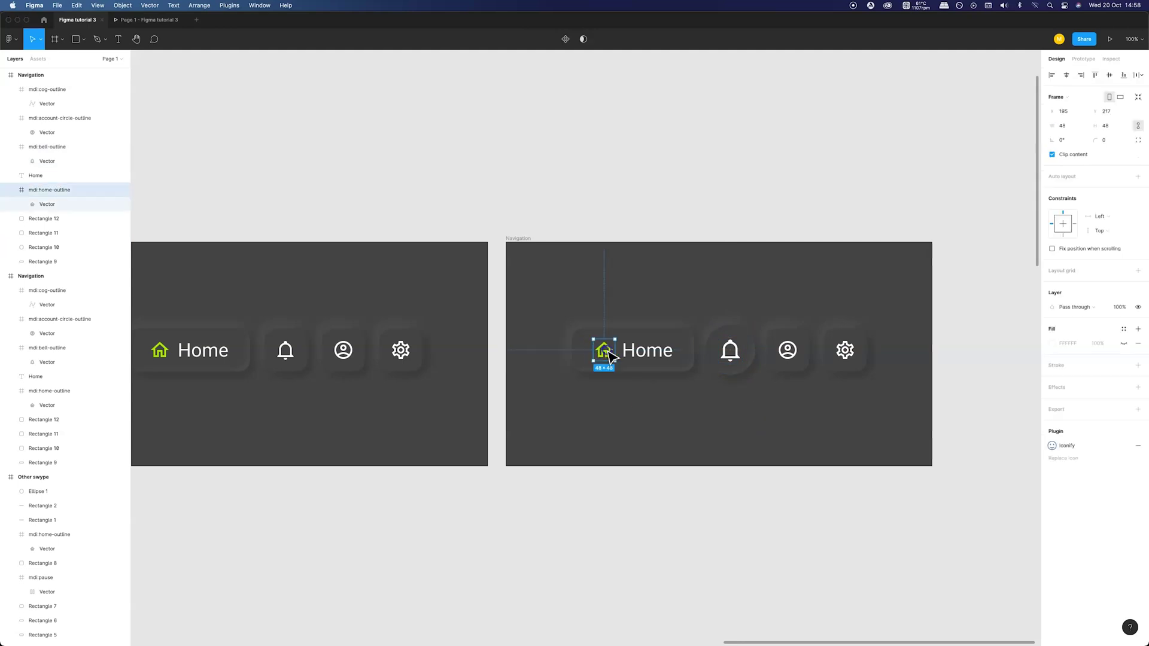
double_click(607, 354)
click(1137, 243)
click(1137, 256)
click(1123, 242)
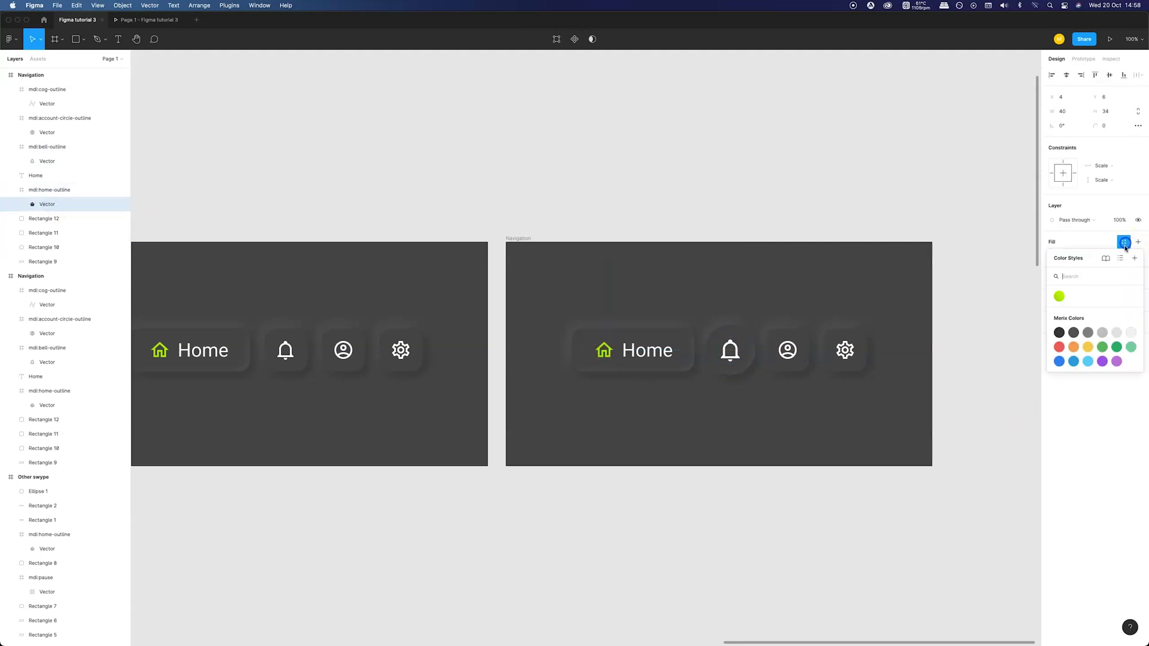
click(789, 427)
Step: Apply the Green gradient colour style to the bell icon's vector in the duplicated frame
click(729, 352)
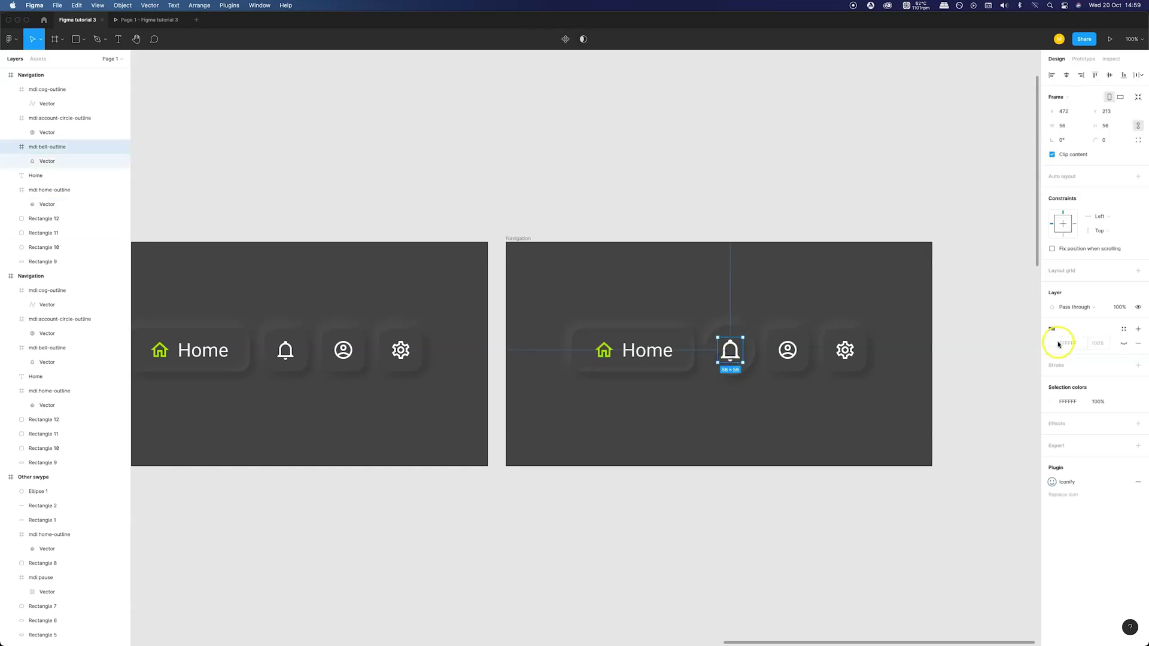
click(50, 165)
click(1052, 256)
click(1123, 242)
click(1054, 297)
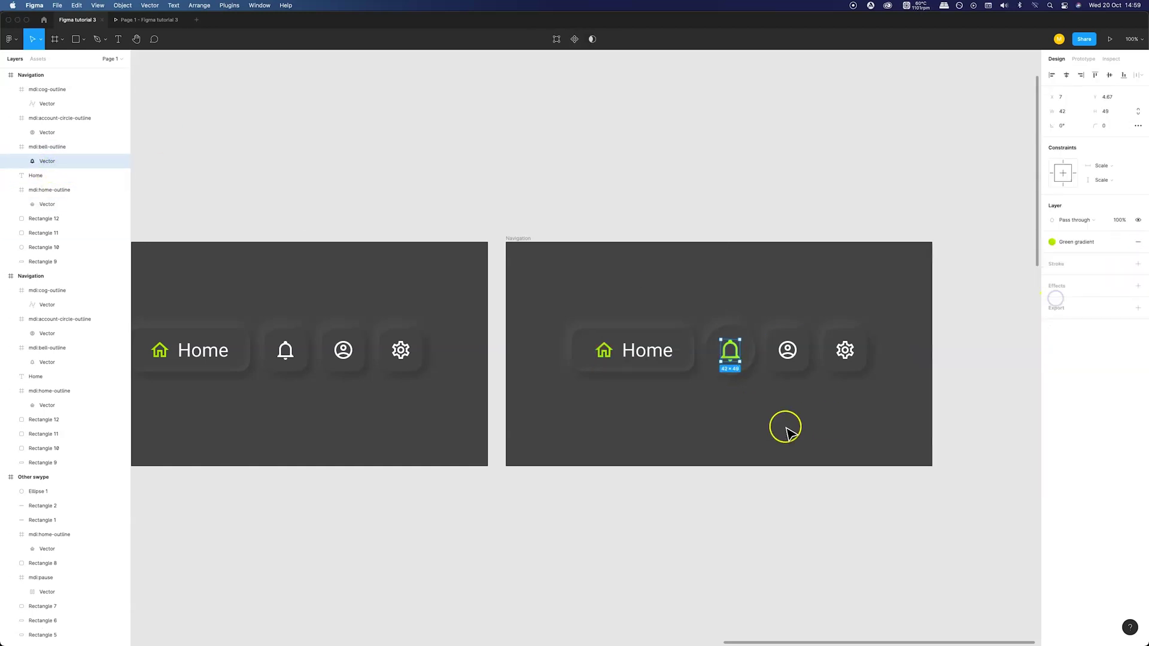
click(765, 412)
Step: Rename the frame with the green bell as Navigation notification
key(minus)
scroll(676, 330, up, 1)
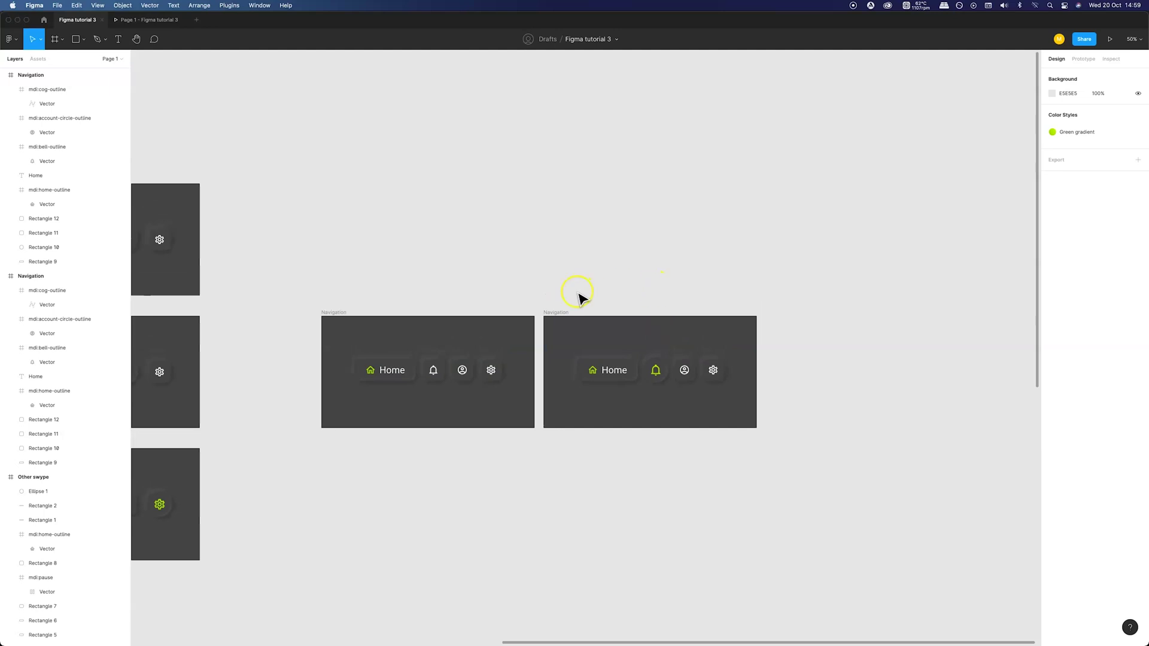
click(564, 312)
double_click(94, 76)
text(notificatio)
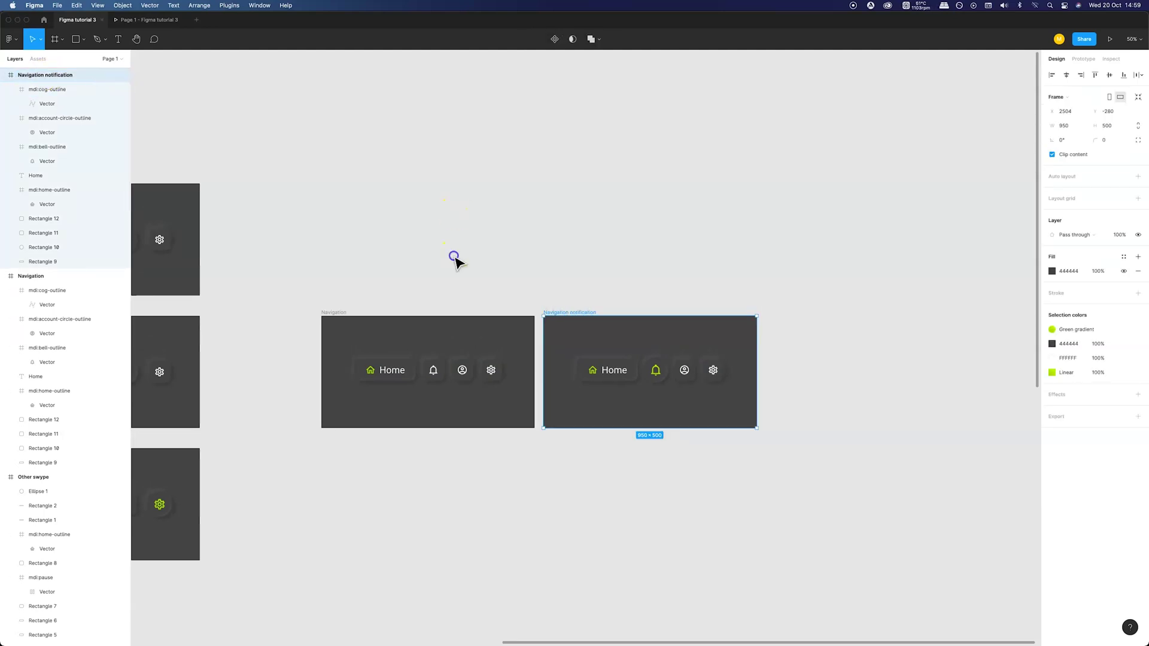
text(n)
click(433, 266)
Step: Duplicate the original Navigation frame above the notification frame and paste the round bell button's properties onto the copy's account button
drag(333, 312, 557, 181)
click(718, 472)
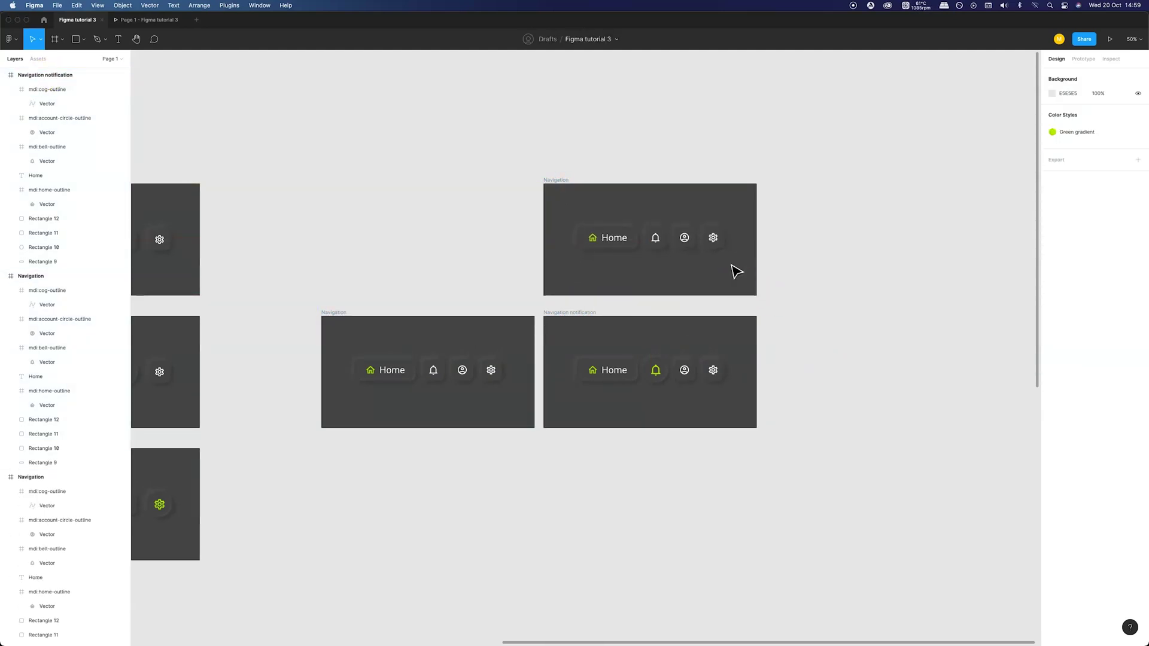
key(plus)
scroll(685, 285, up, 2)
click(606, 500)
right_click(607, 500)
mouse_move(649, 423)
click(720, 465)
right_click(681, 250)
mouse_move(726, 291)
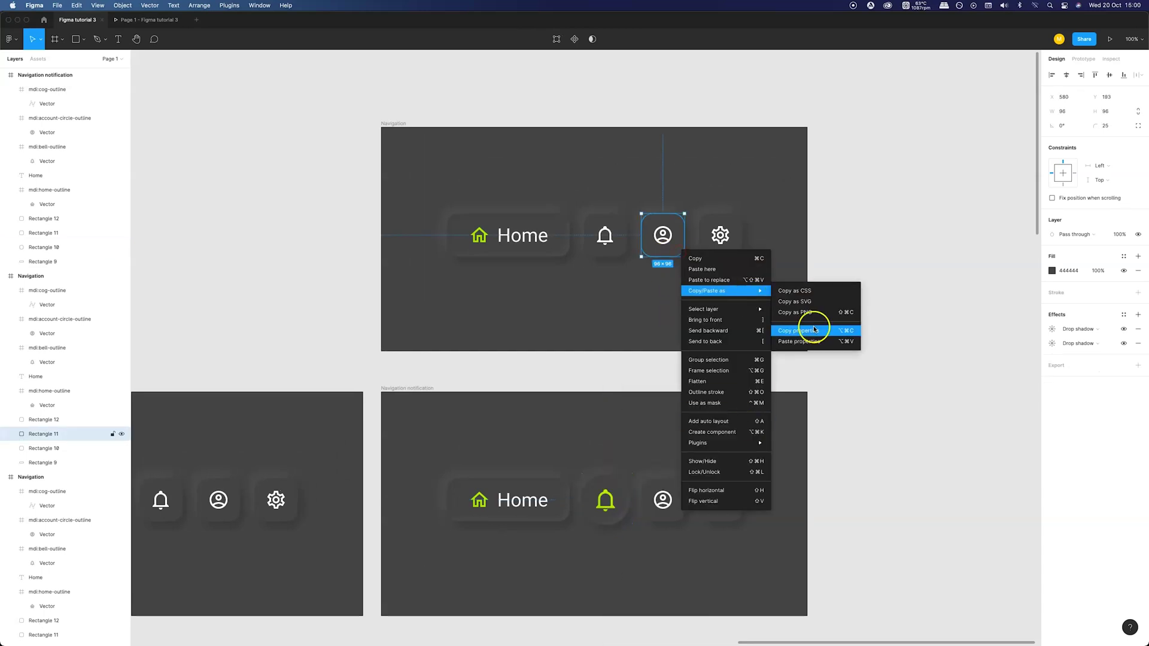
click(814, 333)
Step: Resize the account icon in the upper frame to 56 × 56 and nudge it to the centre of its round button
double_click(669, 246)
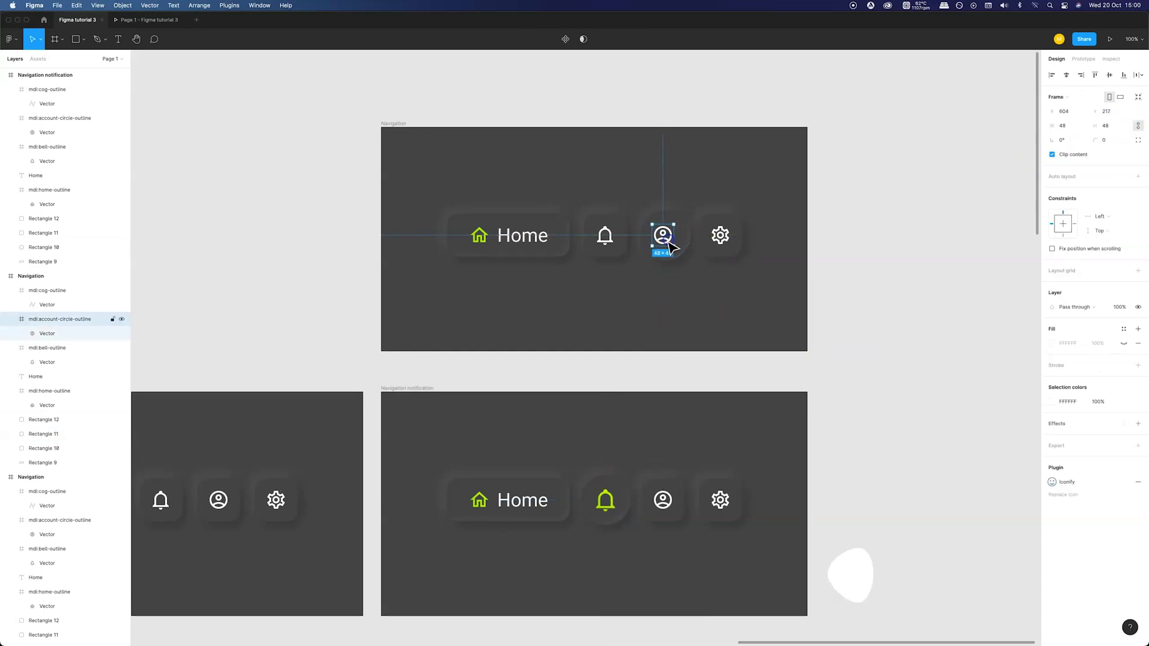
click(1105, 126)
text(56)
key(Return)
key(Up)
key(Up)
key(Up)
key(Up)
key(Right)
key(Right)
Step: Apply the Green gradient colour style to the account icon's vector in the upper frame
click(47, 334)
click(1123, 241)
click(1061, 299)
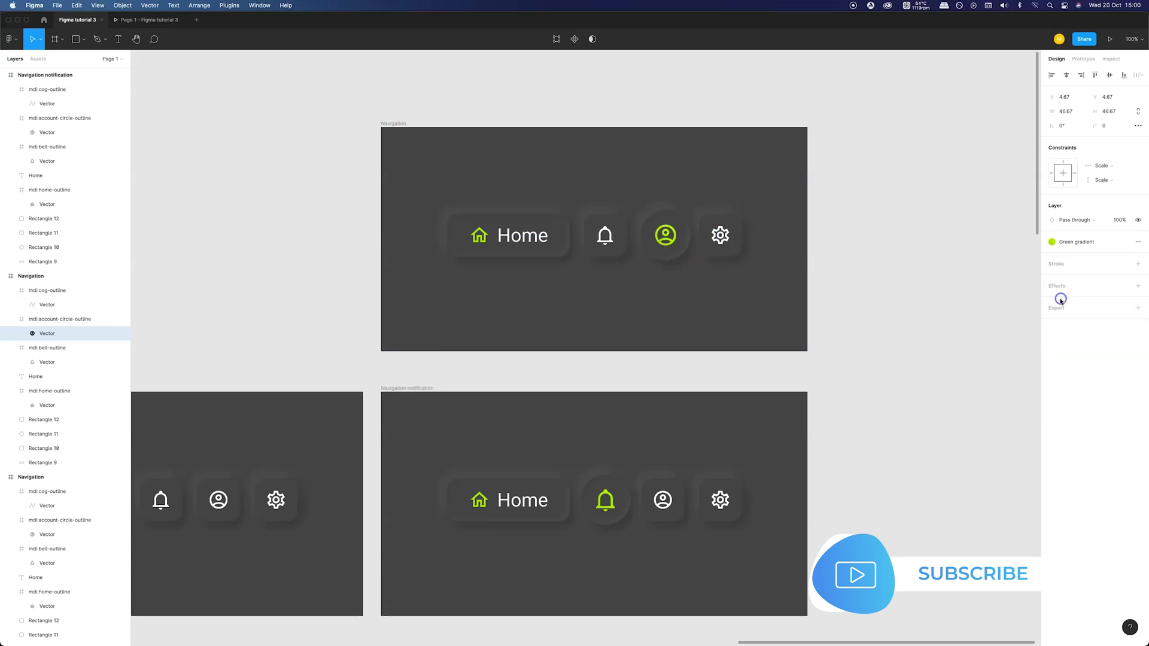
click(872, 336)
Step: Rename the frame with the green account icon as Navigation profile
double_click(74, 276)
text(profile)
click(197, 276)
Step: Paste another copy of the original Navigation frame and place it directly below the Navigation notification frame
scroll(197, 276, left, 4)
click(179, 234)
key(super+v)
scroll(723, 168, right, 4)
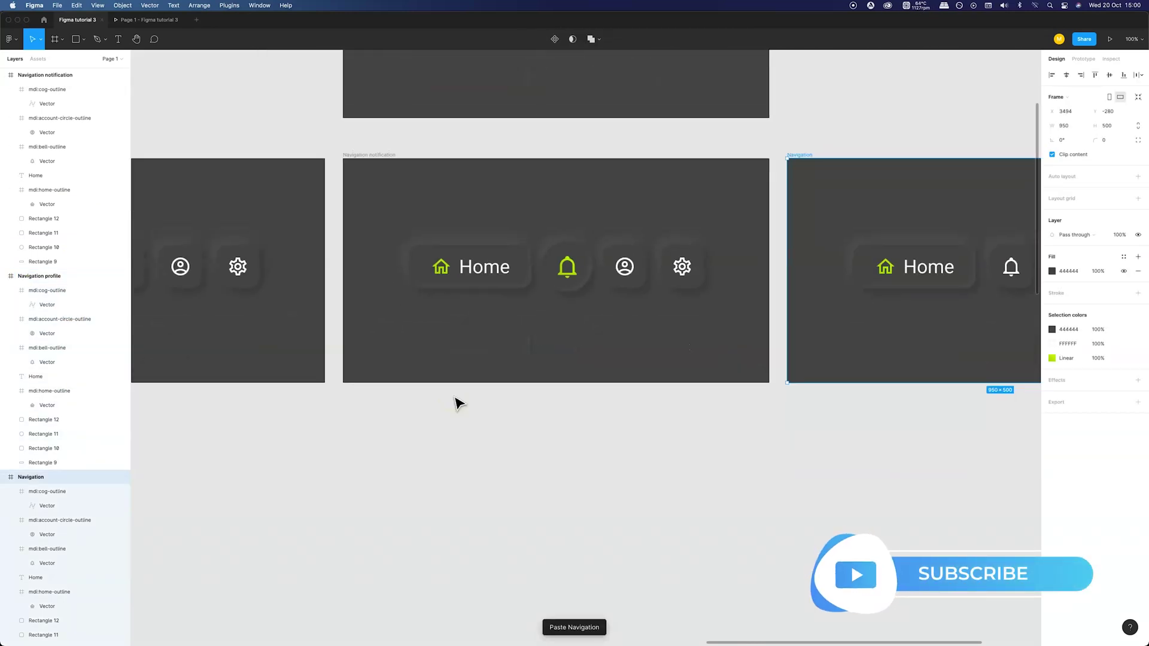
drag(808, 155, 366, 423)
key(Escape)
Step: Copy the round bell button's properties from the notification frame and paste them onto the cog button in the lower frame
scroll(690, 503, down, 1)
right_click(691, 514)
mouse_move(731, 422)
click(818, 464)
click(569, 267)
right_click(569, 252)
click(711, 331)
right_click(698, 518)
click(830, 474)
Step: Resize the lower frame's cog button background to 112 × 112 and move it so it is centred behind the cog icon
click(1107, 111)
text(112)
key(Return)
drag(698, 519, 683, 506)
click(547, 253)
Step: Resize the lower frame's cog icon to 56 × 56 and apply the Green gradient colour style to its vector
click(682, 499)
click(1106, 126)
text(56)
key(Return)
click(46, 505)
click(1123, 242)
click(1057, 297)
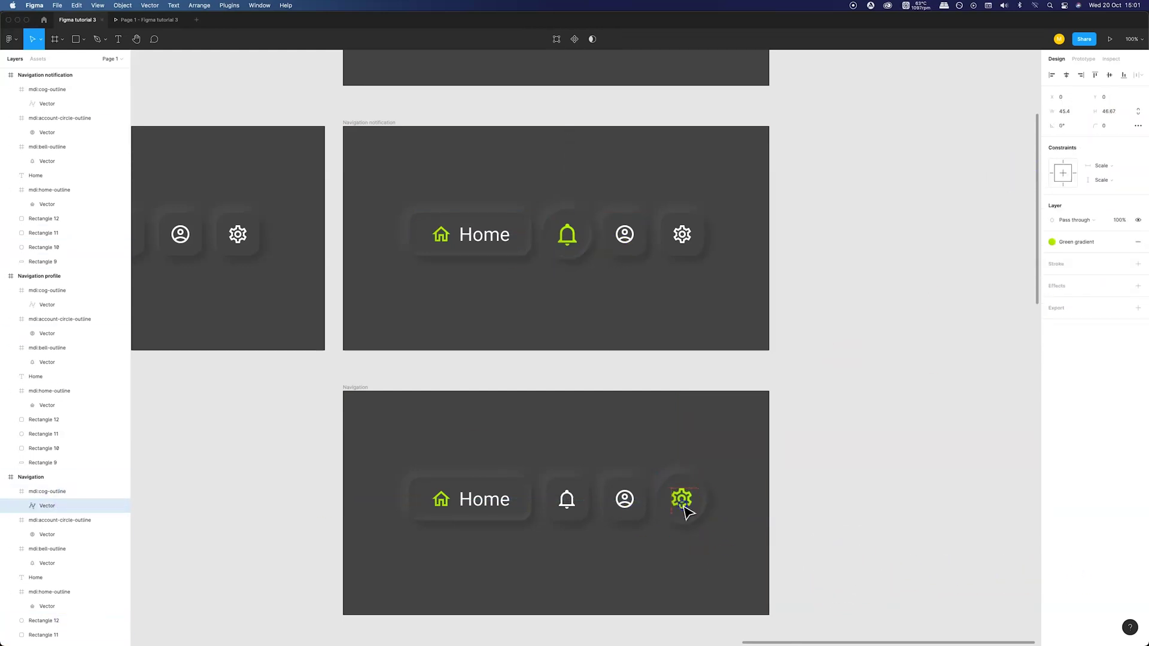
Step: Nudge the green cog icon up so it is centred in its round button
click(45, 491)
key(alt)
key(Up)
key(Up)
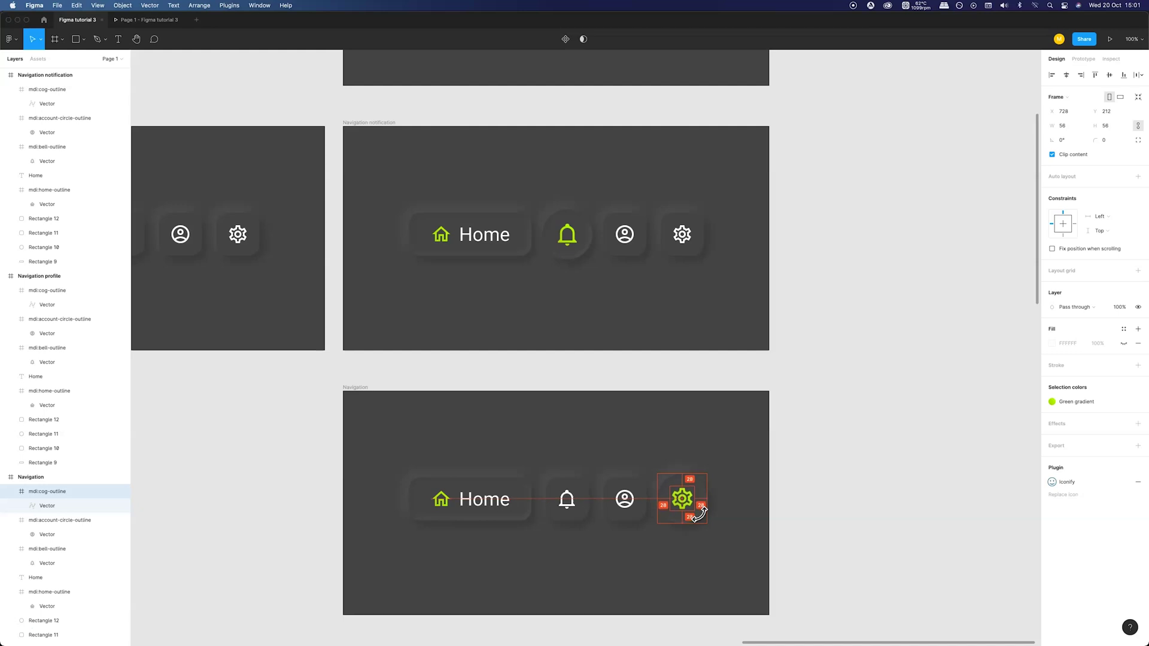
click(839, 504)
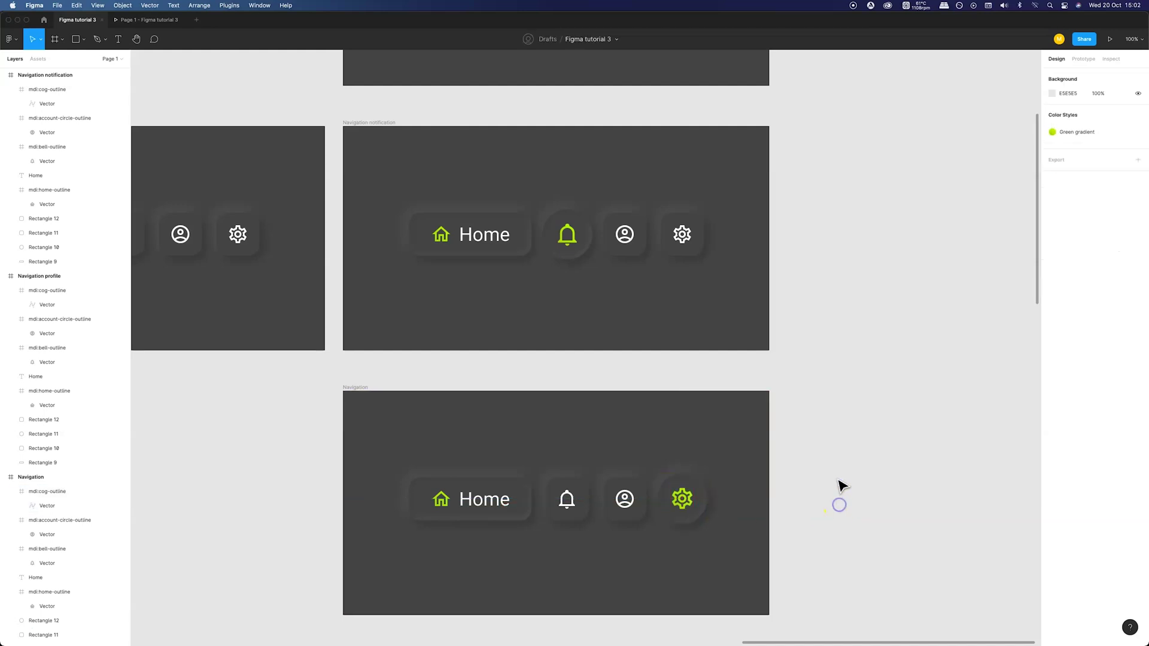
Step: Switch to prototyping and make the original Navigation frame a flow starting point
key(minus)
scroll(838, 479, up, 3)
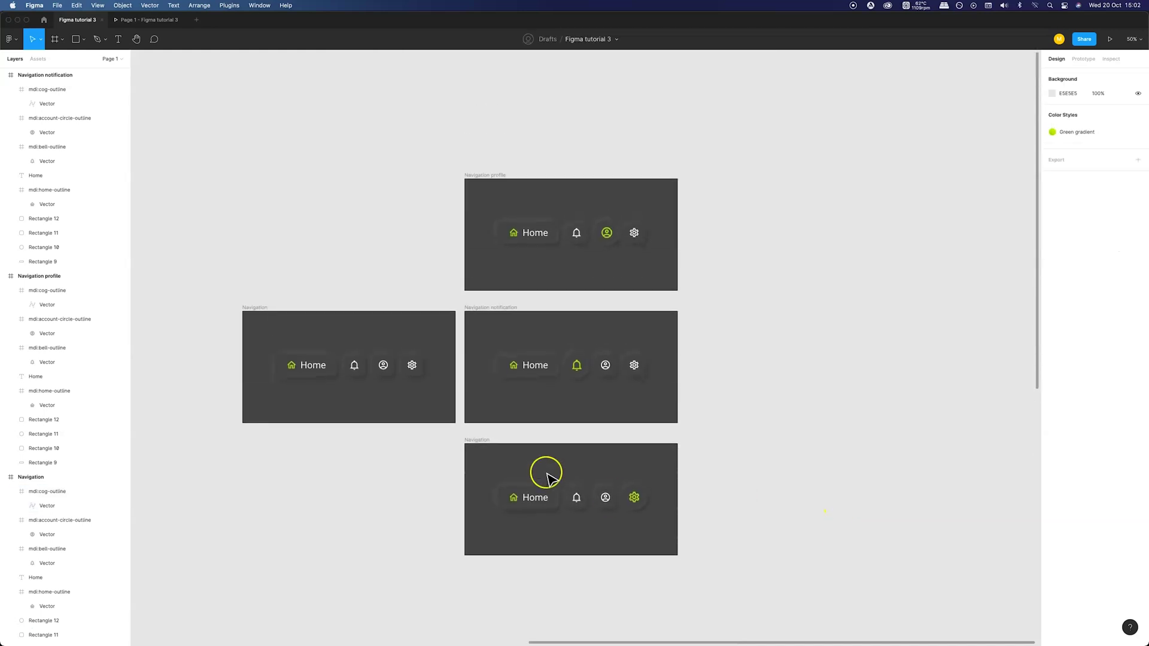
scroll(492, 461, right, 1)
scroll(491, 466, left, 2)
scroll(491, 466, up, 1)
click(372, 410)
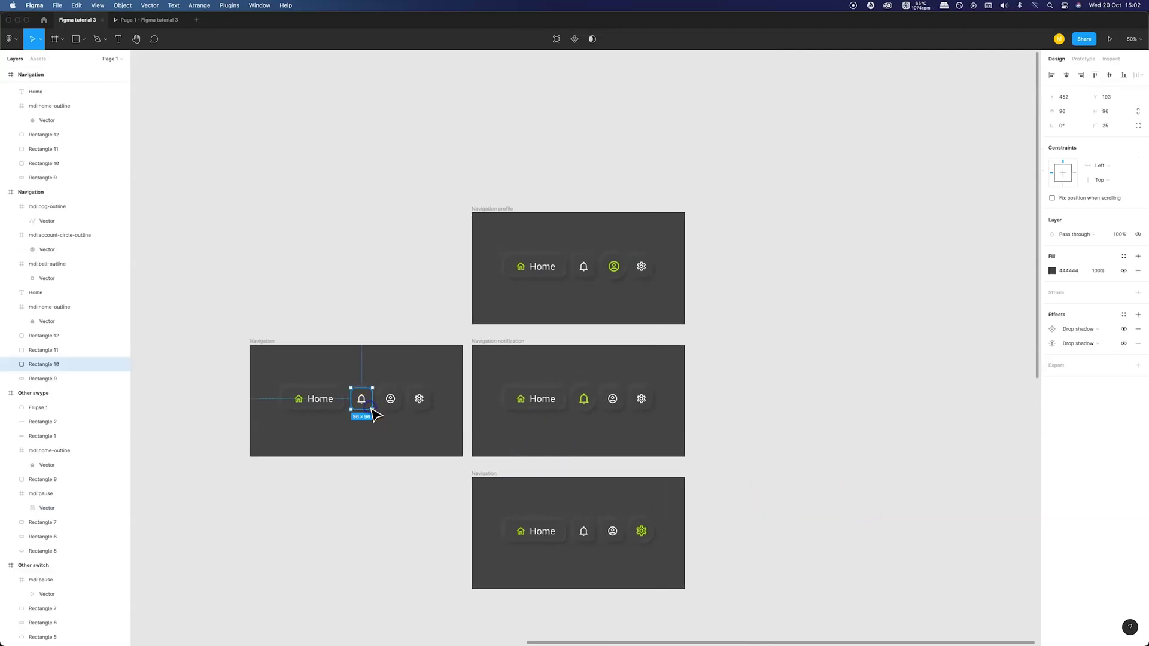
click(1084, 59)
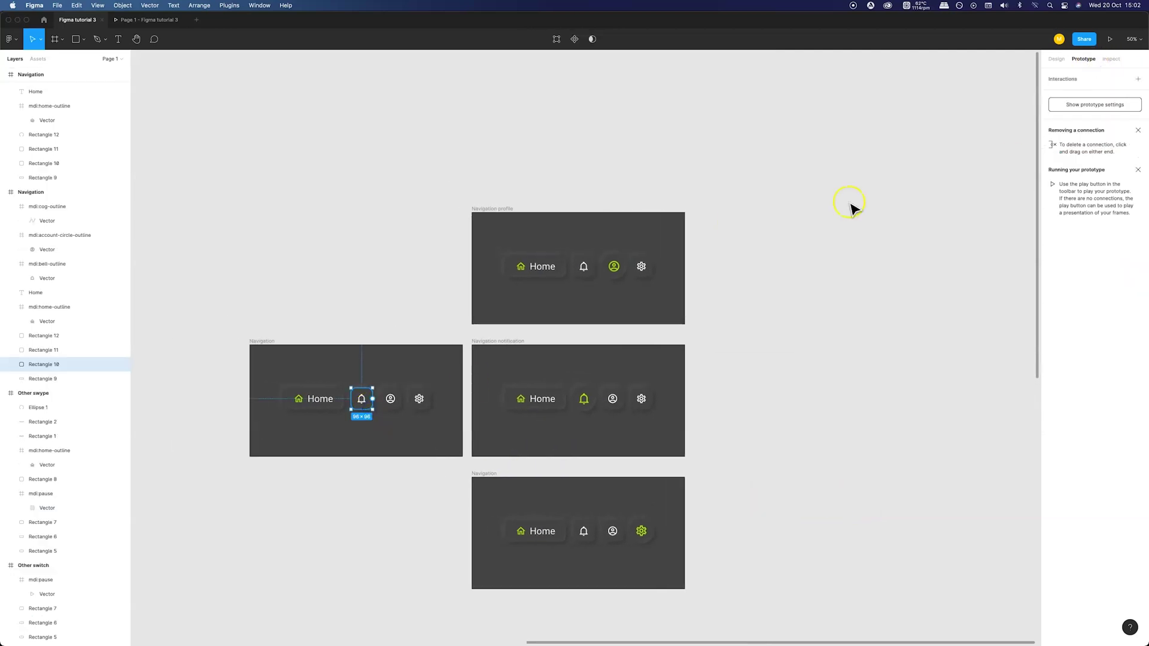
click(326, 201)
click(267, 341)
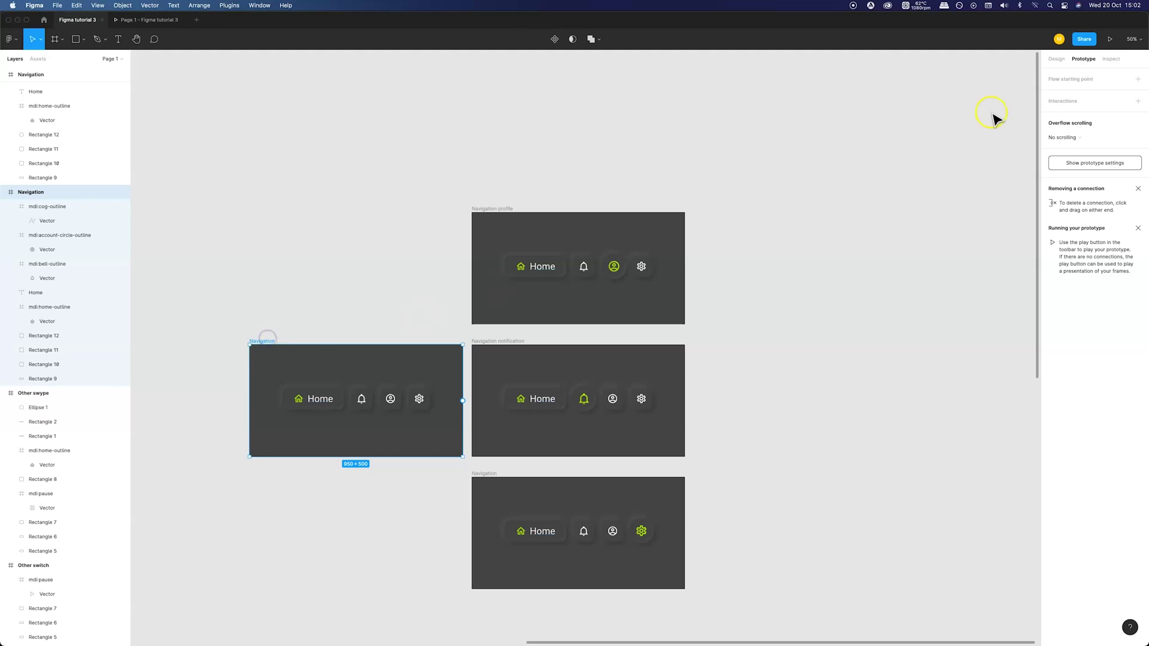
click(1136, 80)
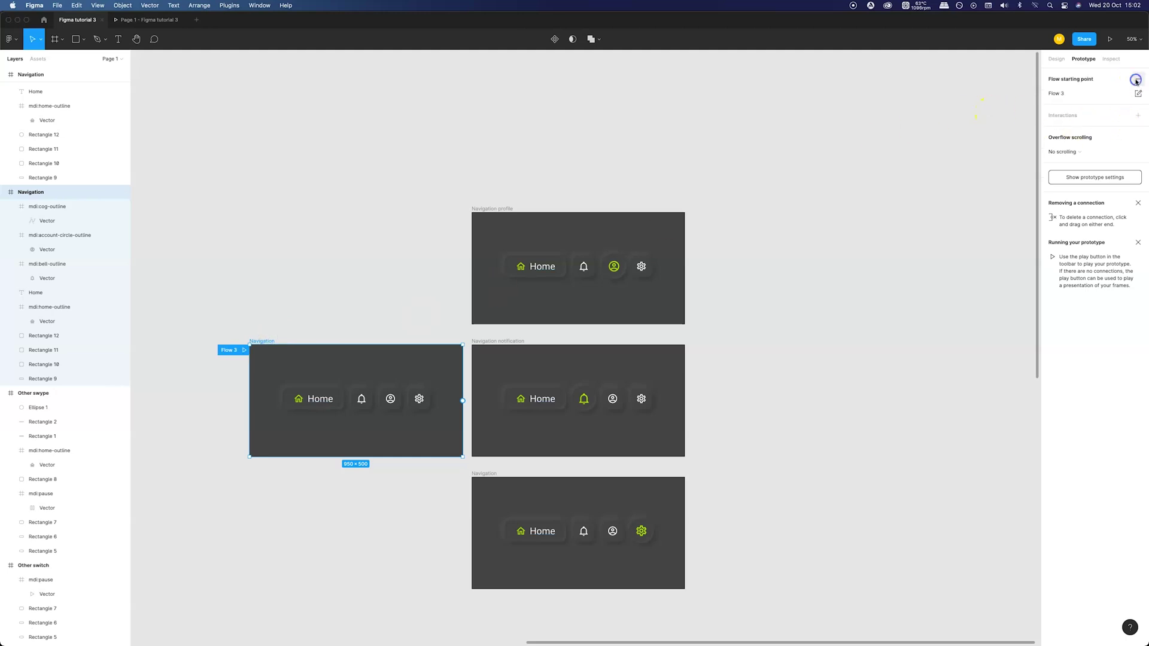
click(877, 369)
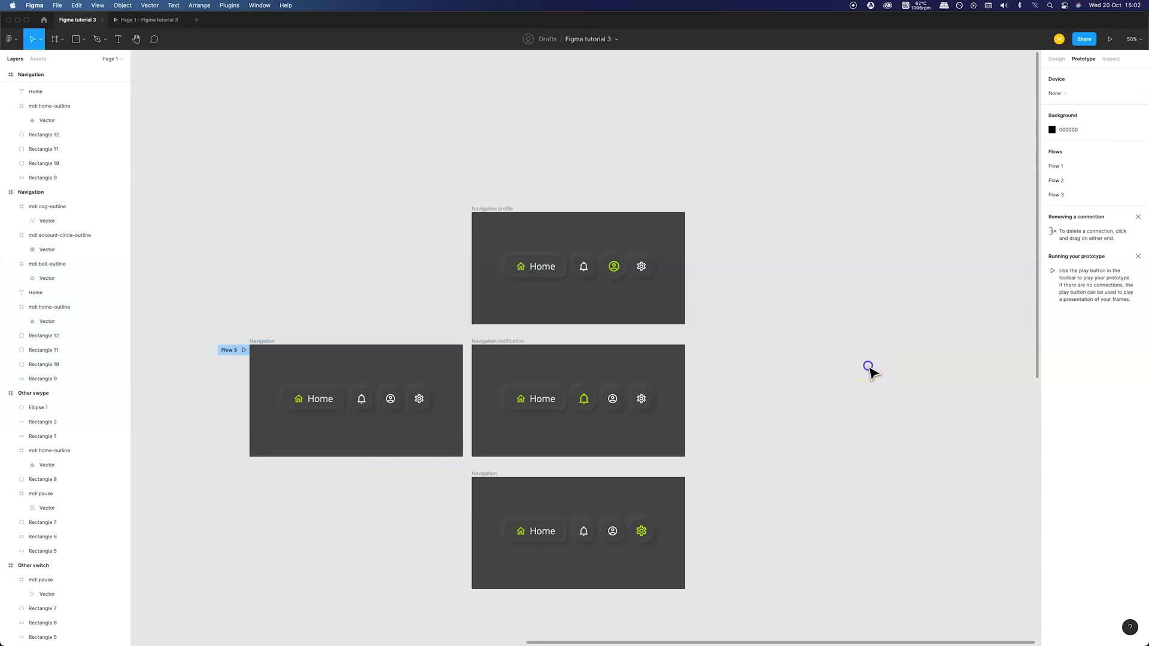
Step: Connect the original Navigation frame's bell button background to the Navigation notification frame with a While hovering interaction
click(365, 410)
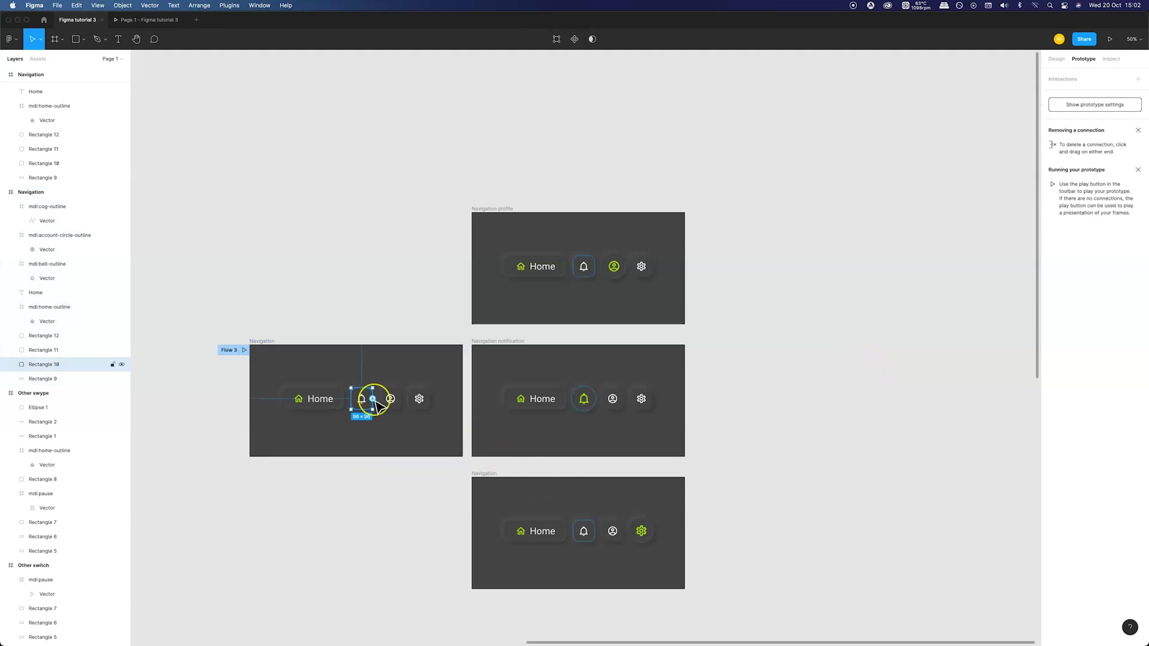
drag(400, 407, 487, 402)
click(975, 113)
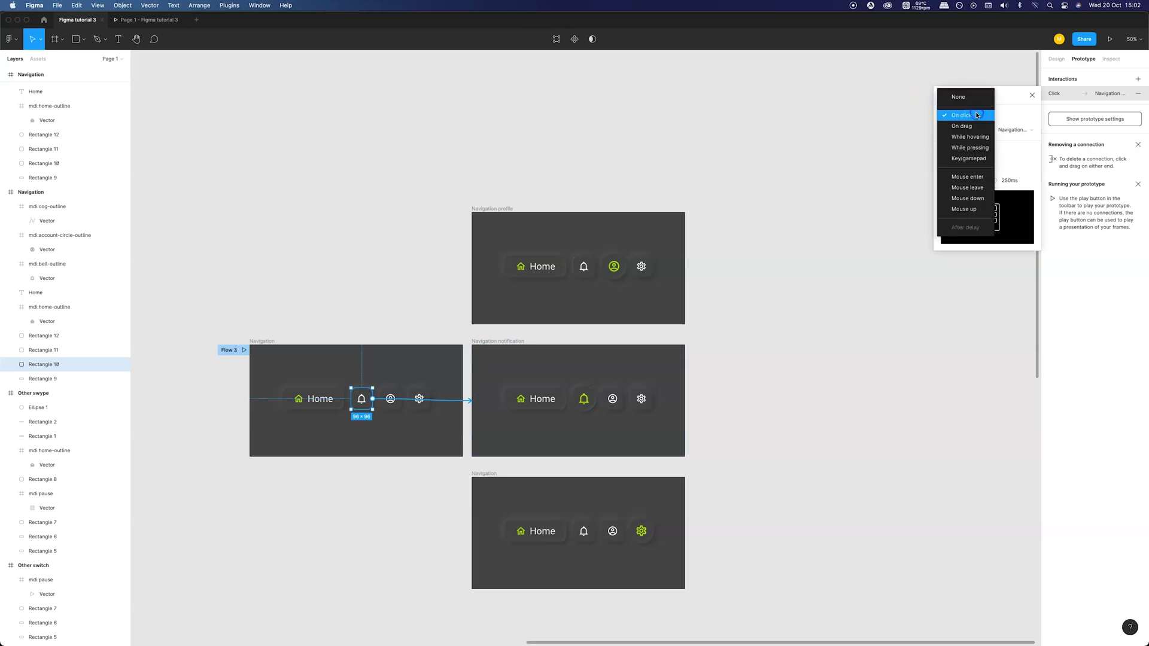
click(975, 137)
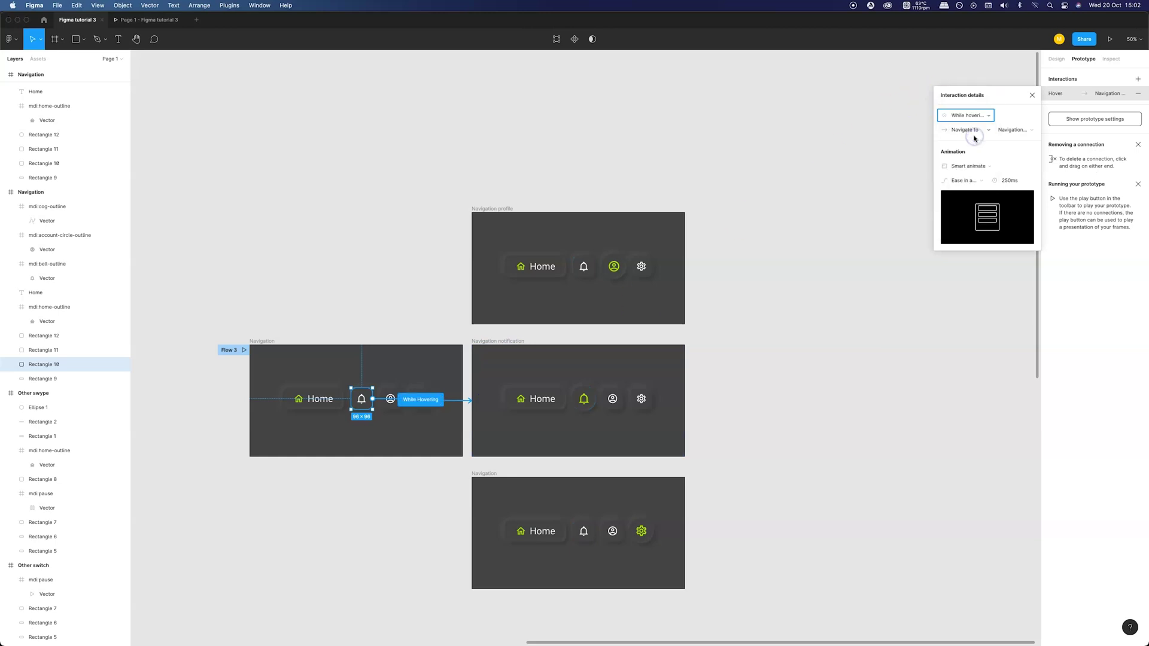
click(975, 180)
click(976, 182)
click(1023, 184)
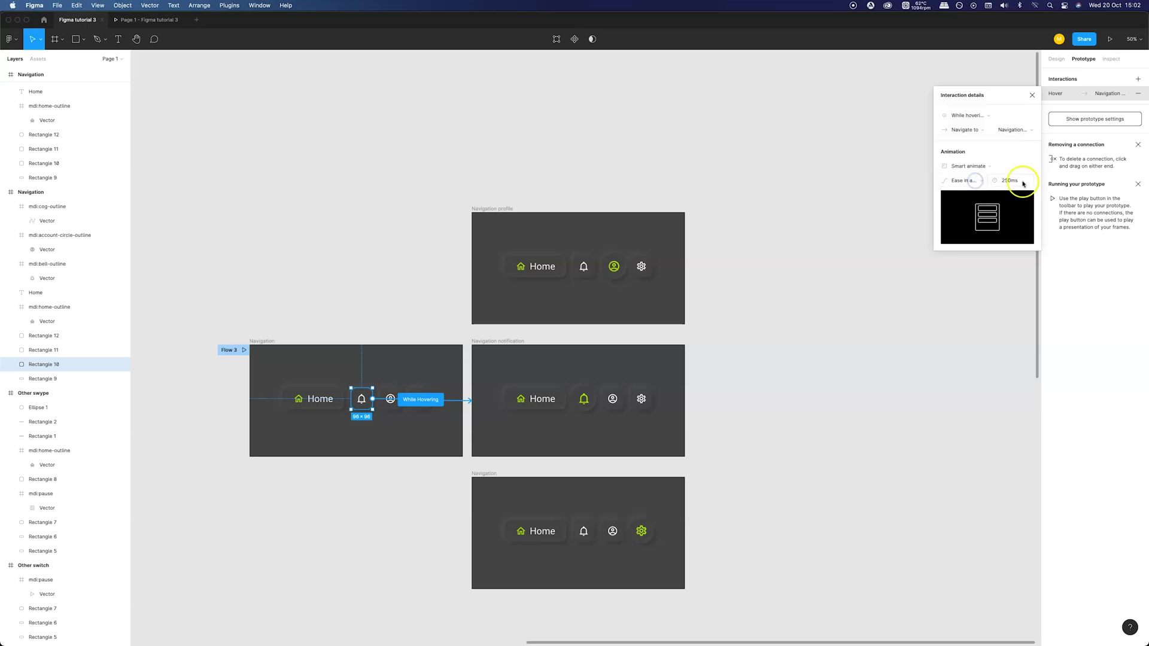
click(821, 460)
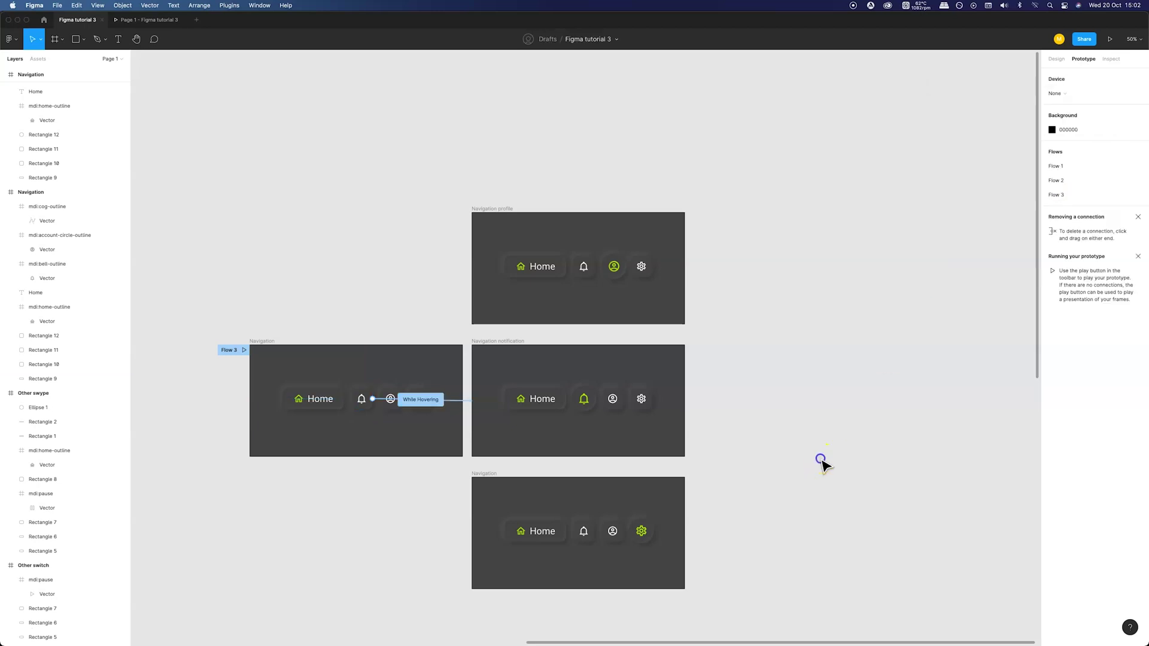
Step: Connect the original Navigation frame's profile button background to the Navigation profile frame with a While hovering interaction
click(392, 390)
drag(402, 399, 496, 313)
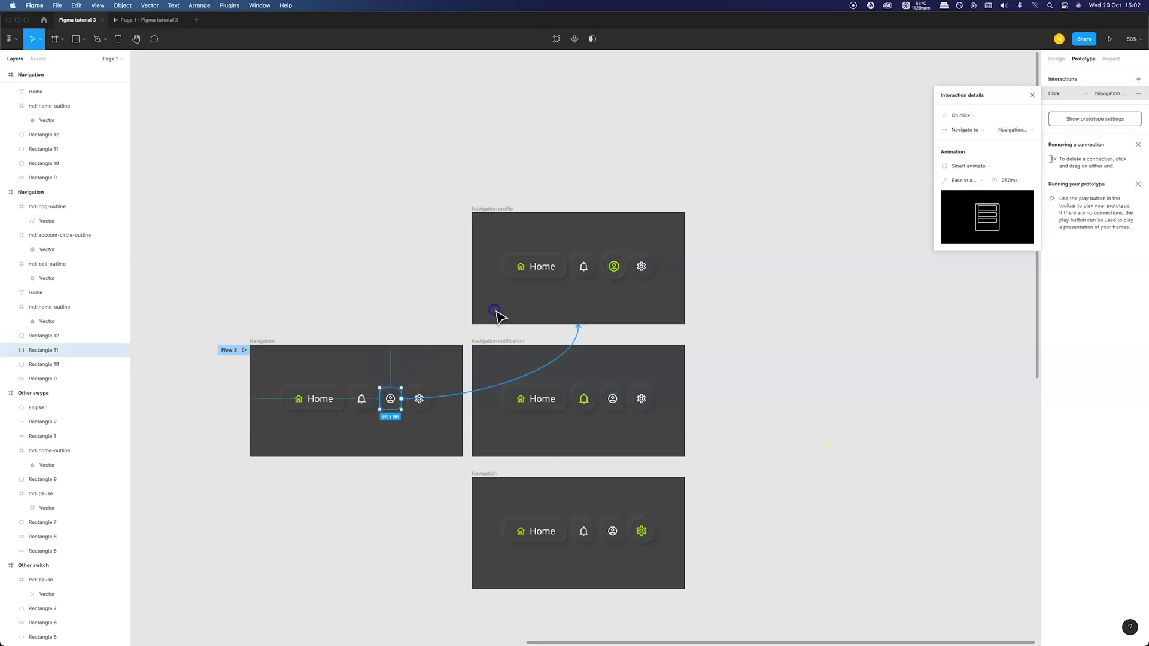
click(961, 115)
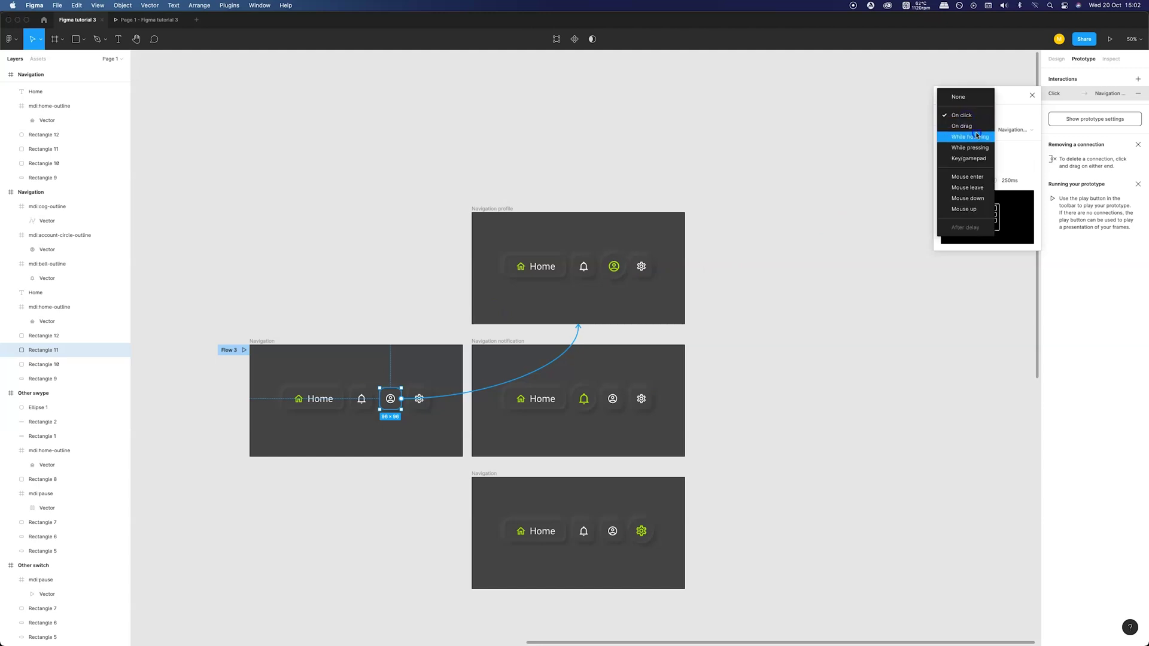
click(976, 136)
click(808, 389)
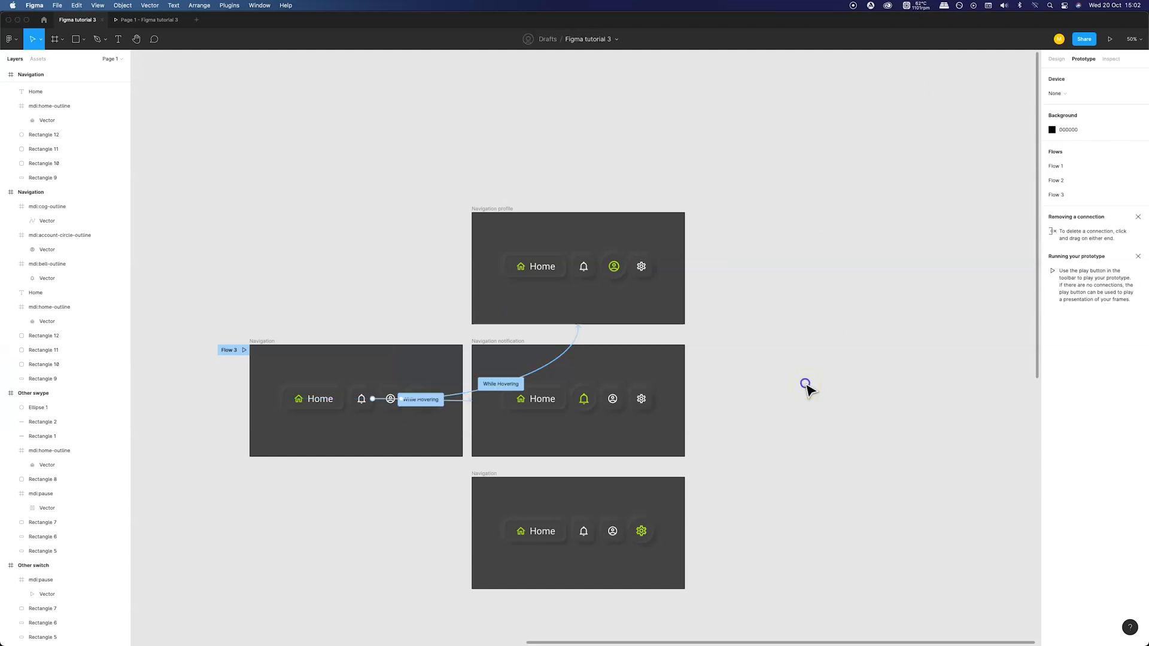
Step: Connect the original Navigation frame's cog button background to the lower Navigation frame with a While hovering interaction
click(426, 397)
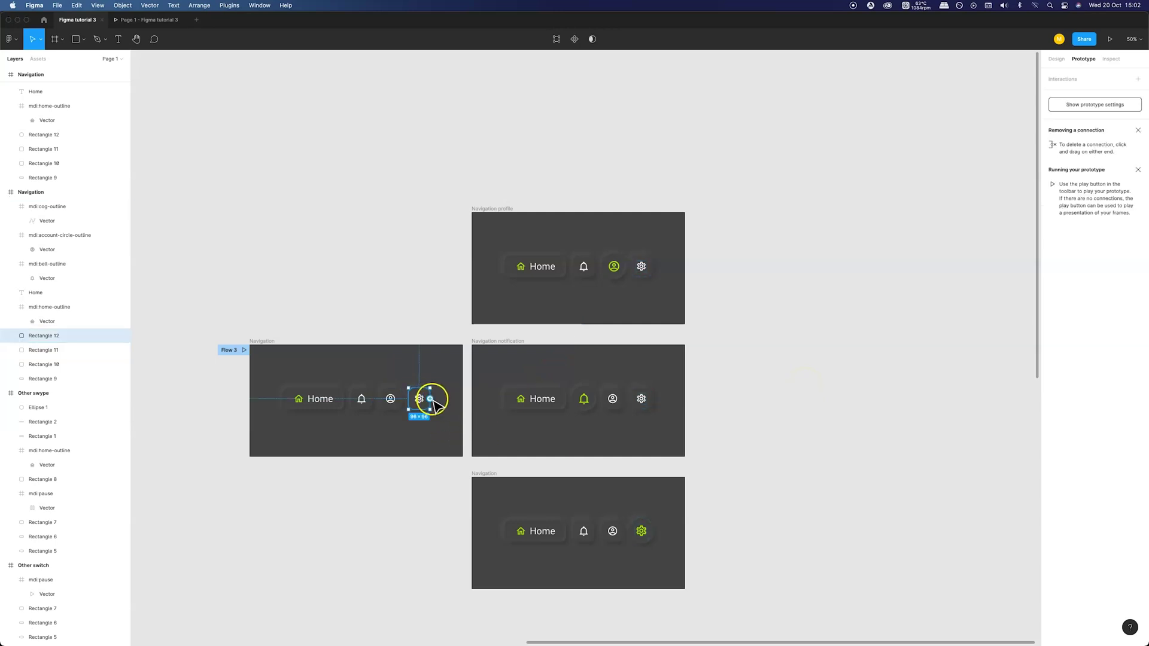
drag(431, 399, 560, 489)
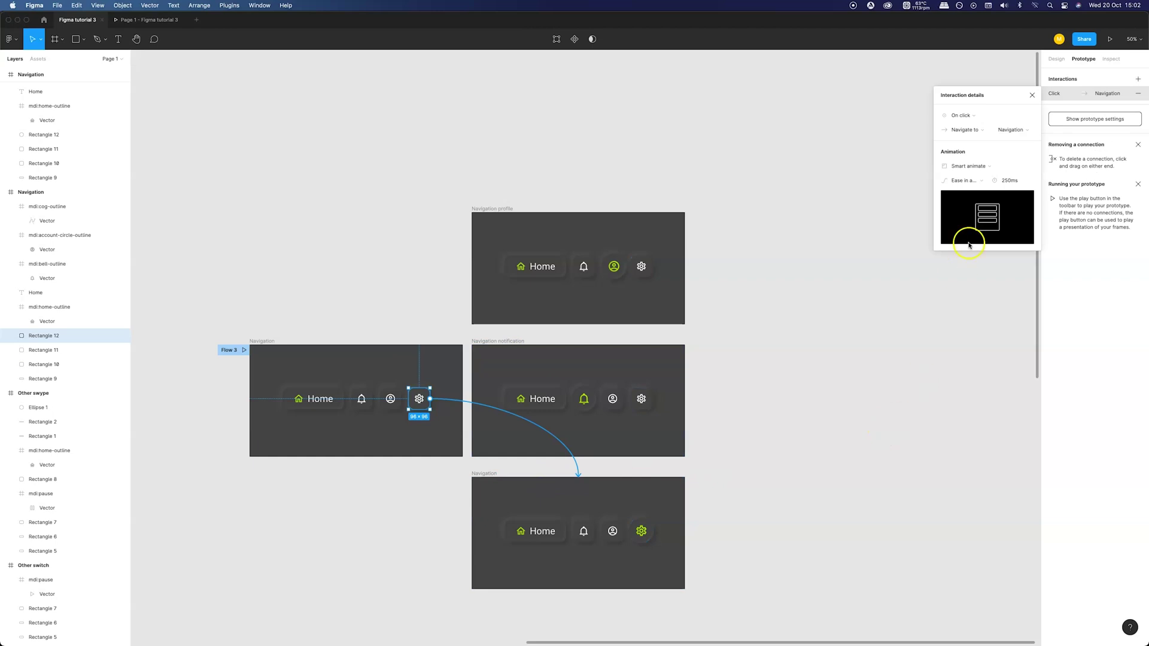
click(968, 115)
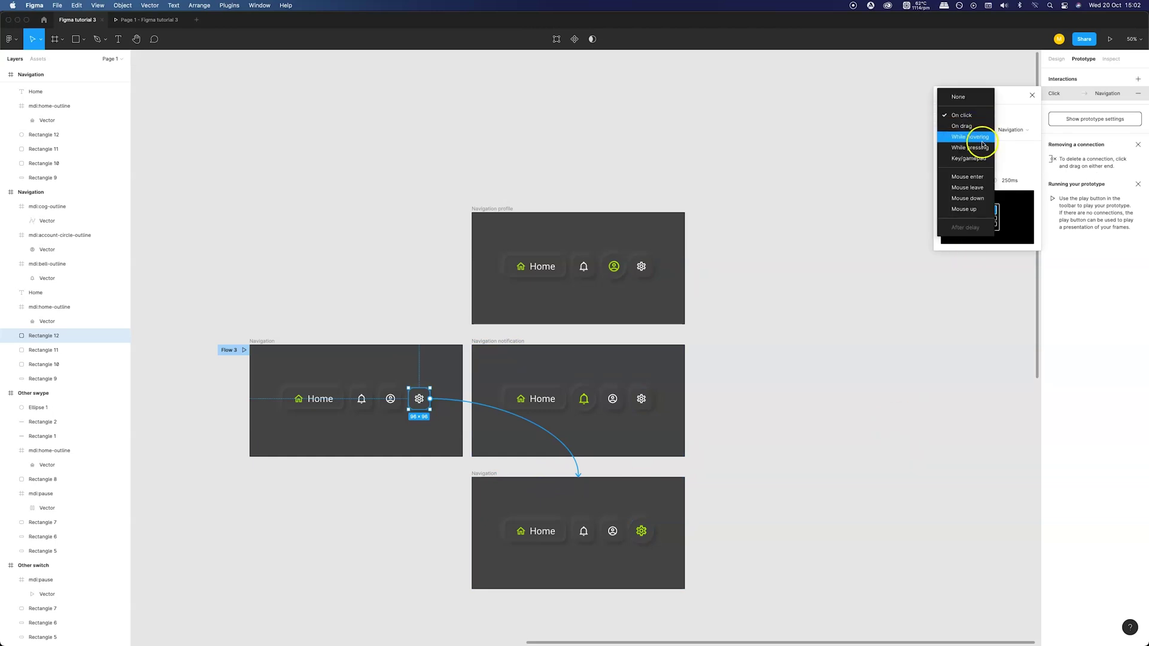
click(982, 138)
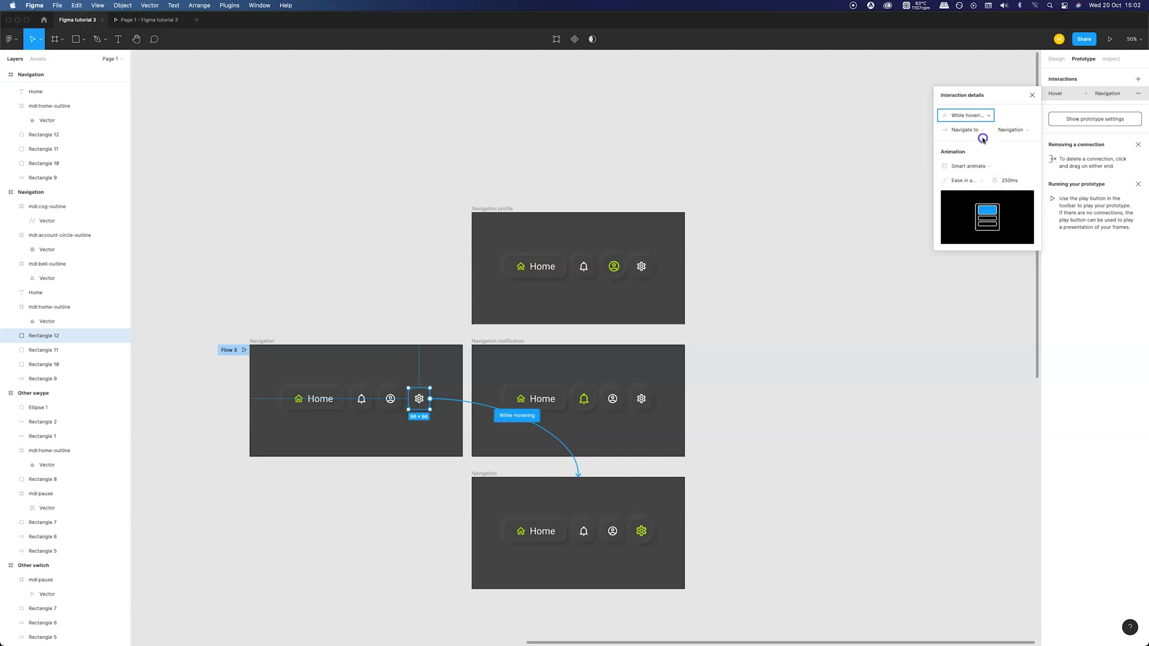
click(830, 374)
Step: Preview Flow 3 in the prototype presentation and try the hover states of the navigation buttons
scroll(820, 308, left, 2)
click(1108, 45)
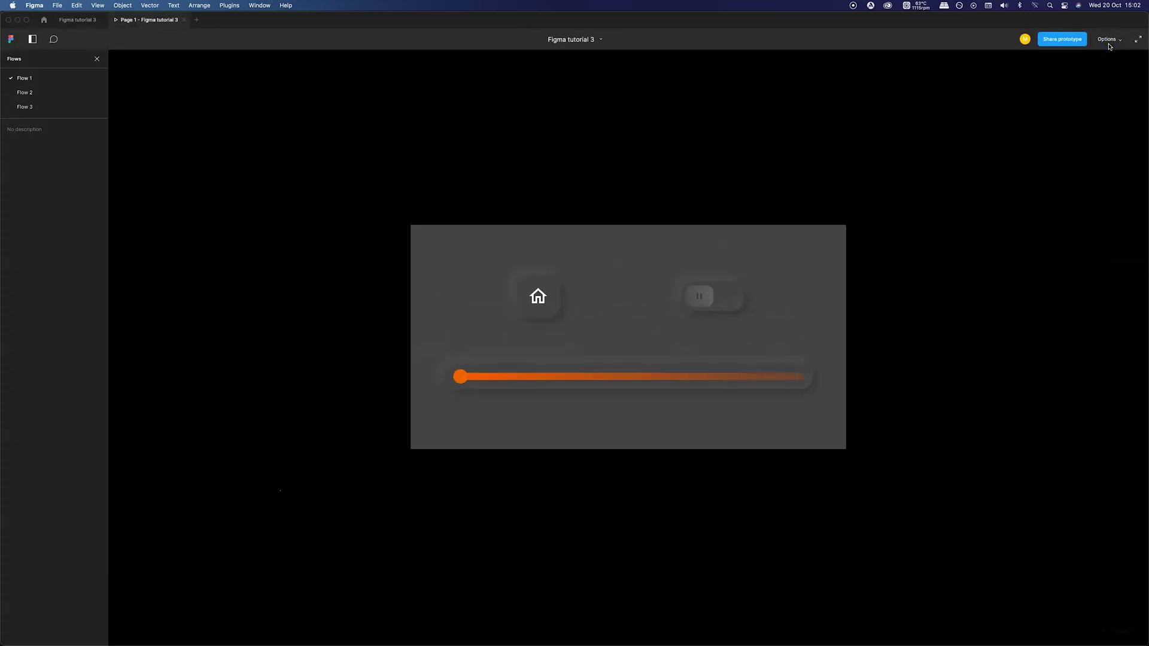
click(35, 109)
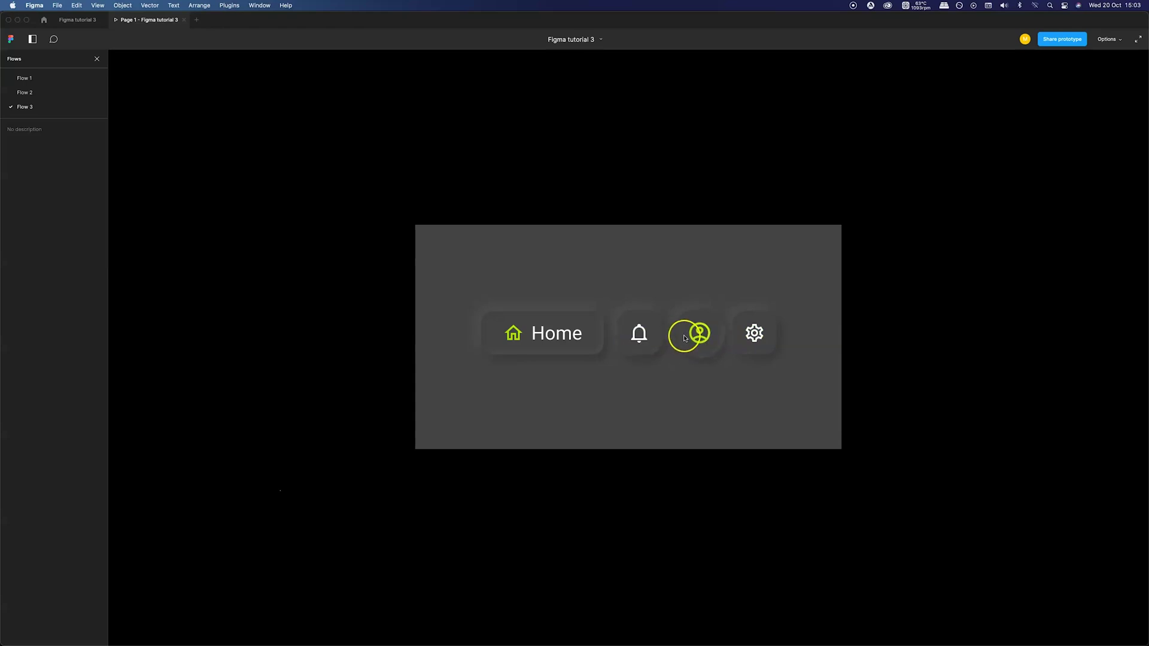
Step: Back in the design file, nudge the Navigation profile frame's green profile icon and its round background 6 px left together
click(76, 19)
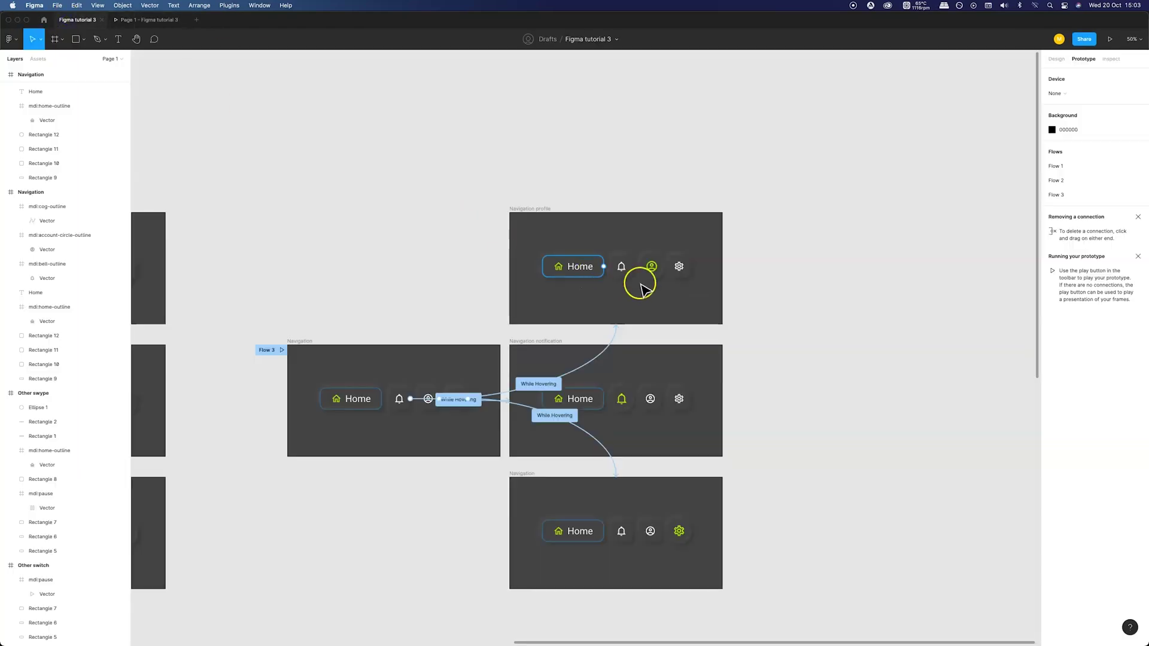
click(1056, 58)
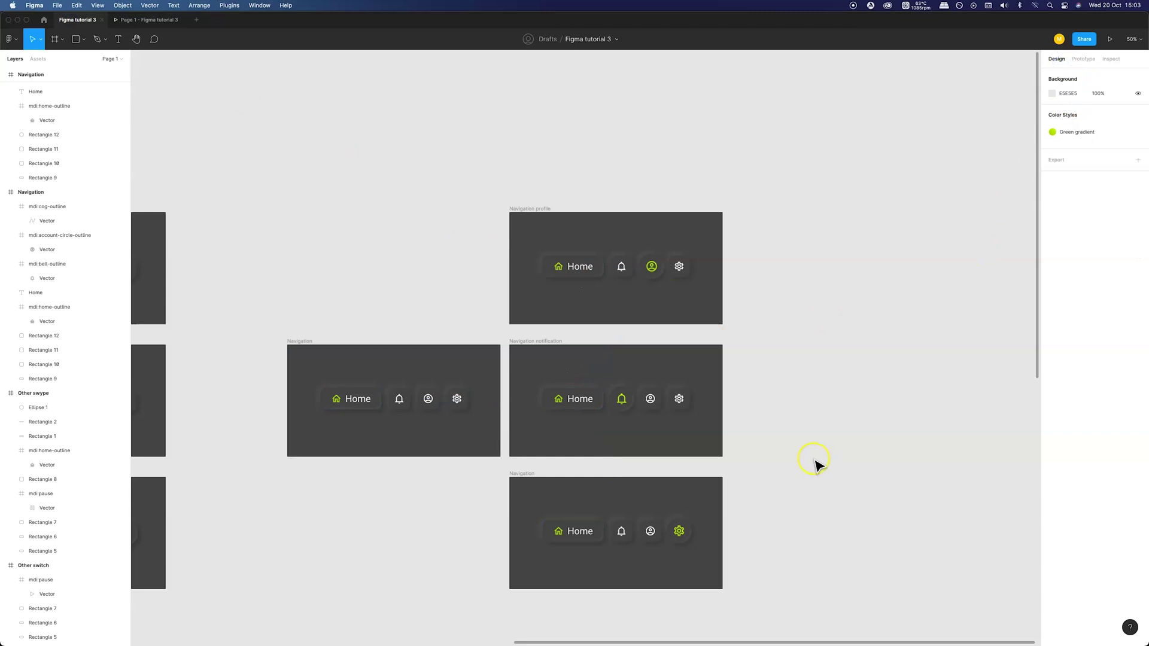
click(659, 304)
key(super+plus)
key(super+plus)
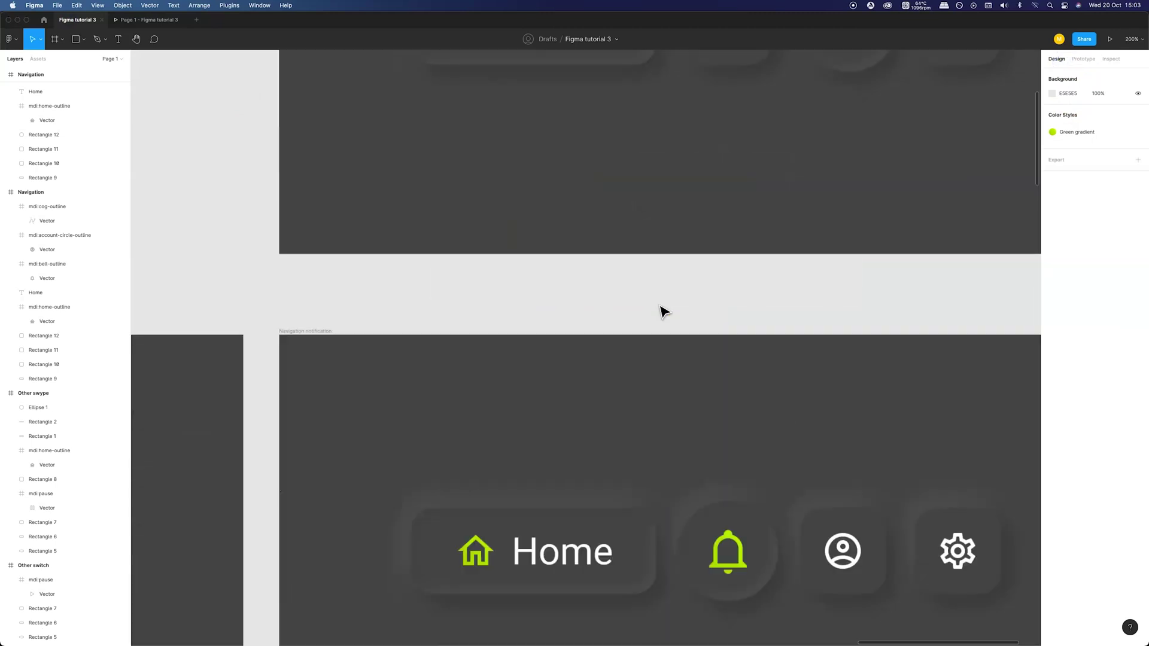
scroll(659, 308, up, 5)
scroll(659, 307, right, 1)
click(740, 284)
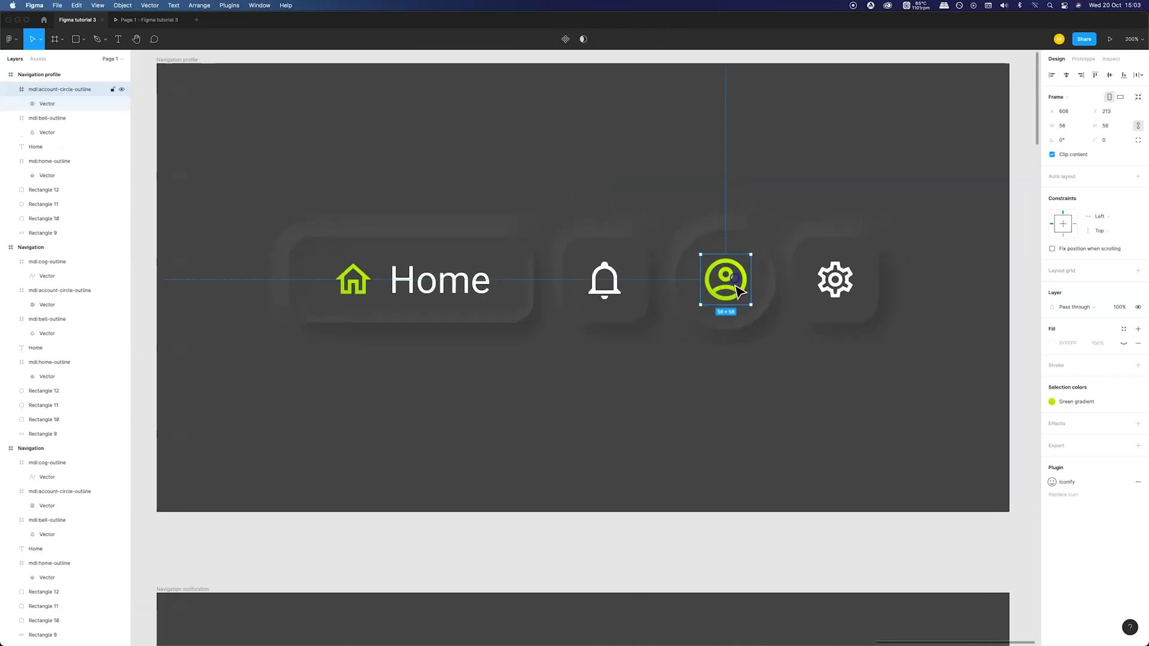
shift+click(733, 328)
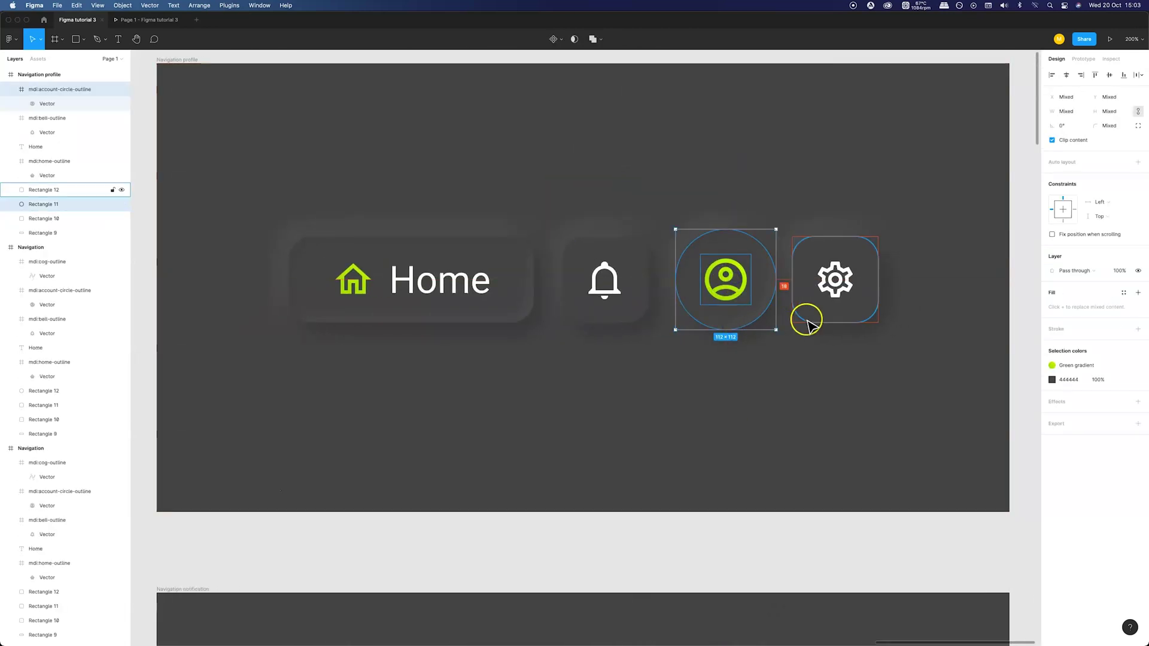
key(Left)
key(Left)
key(Left)
key(Left)
key(Left)
key(Left)
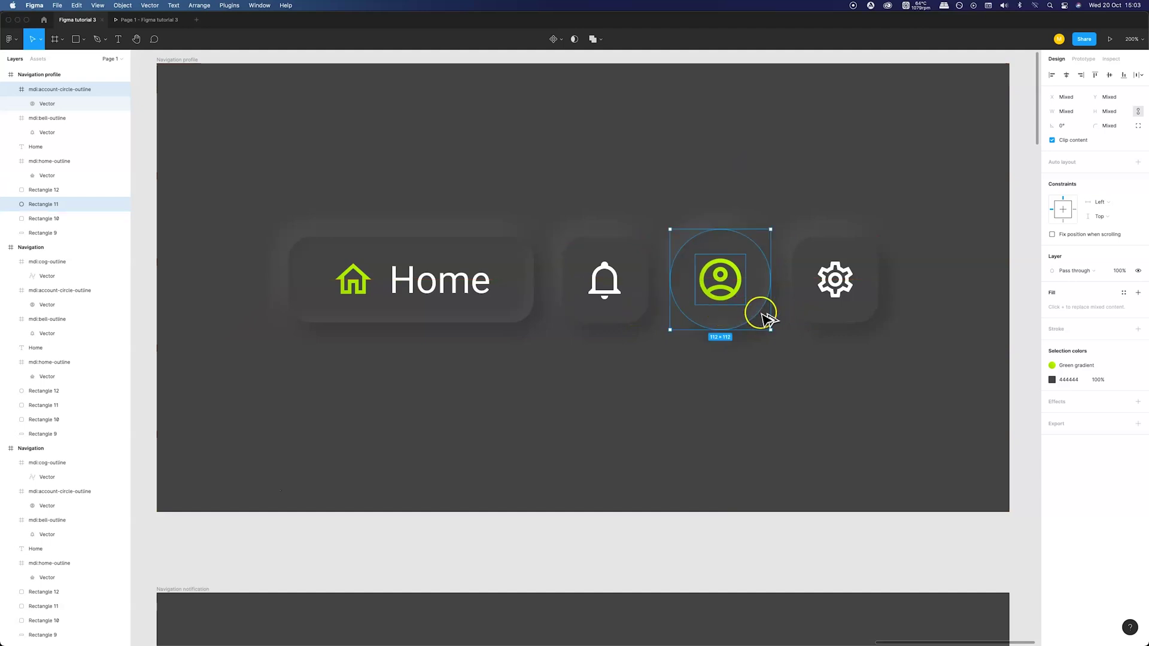
click(766, 418)
Step: Return to the prototype presentation and test the profile, settings and bell hover states again
key(minus)
key(minus)
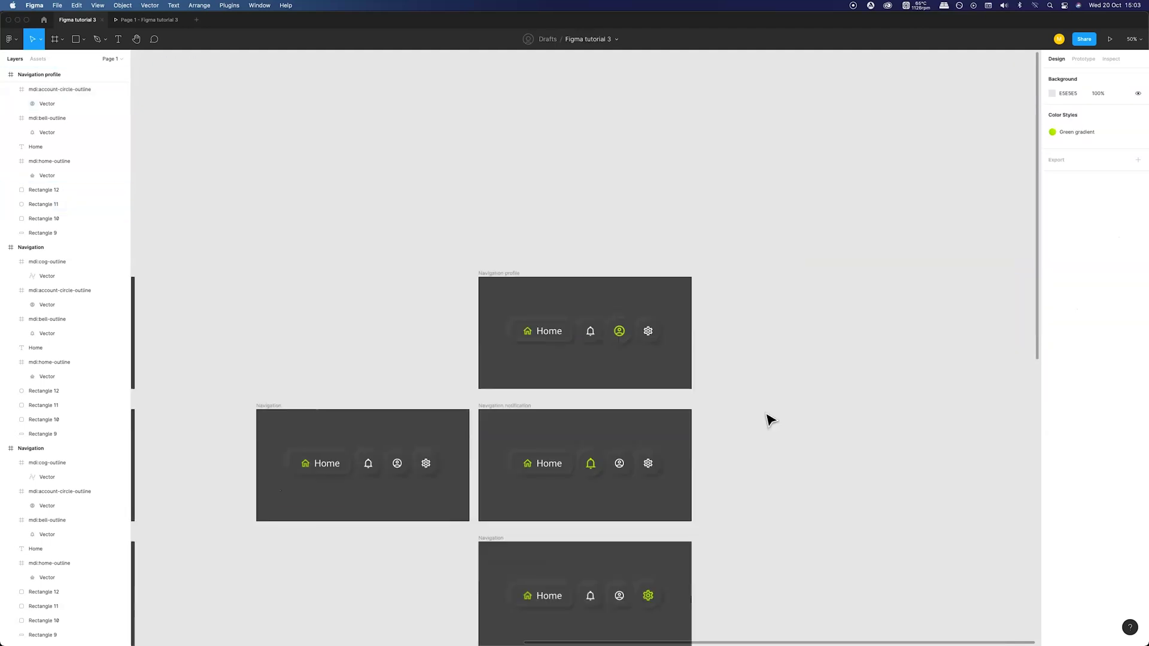
scroll(770, 420, down, 2)
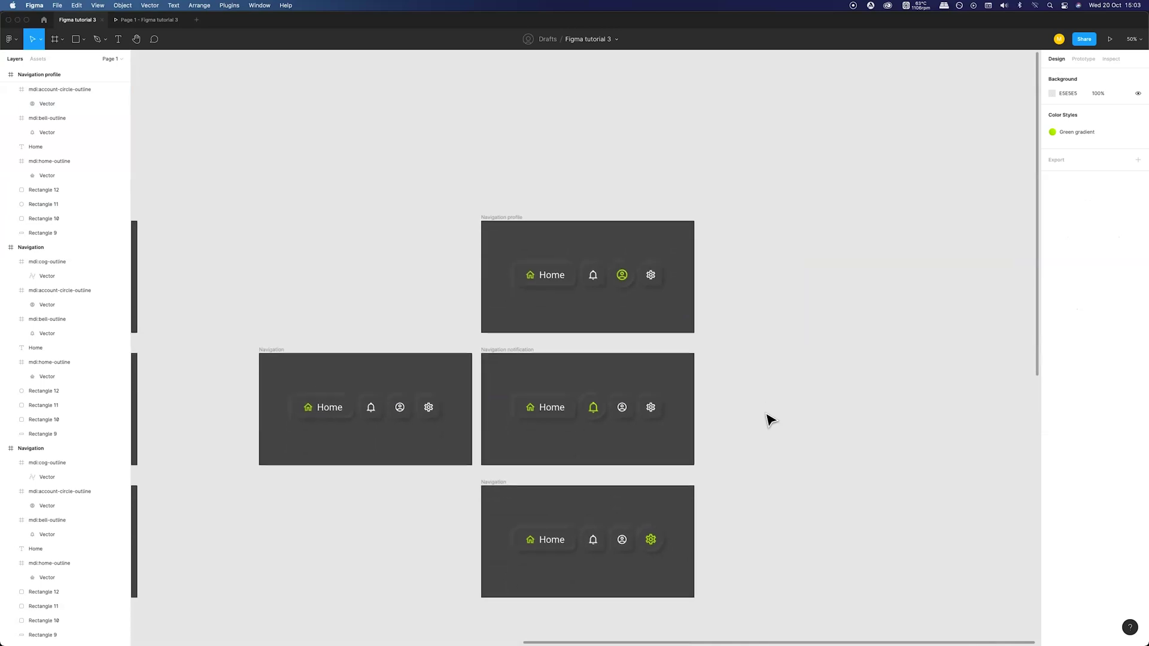
click(163, 19)
click(696, 337)
click(754, 335)
click(701, 336)
click(630, 340)
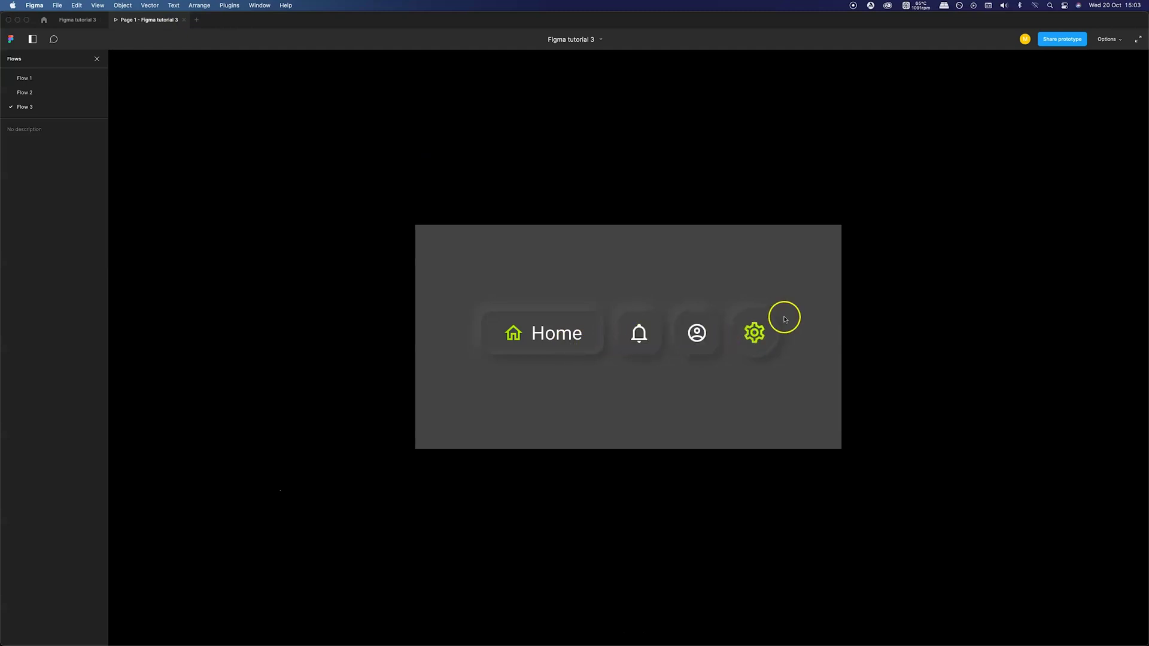
click(1108, 39)
click(1091, 84)
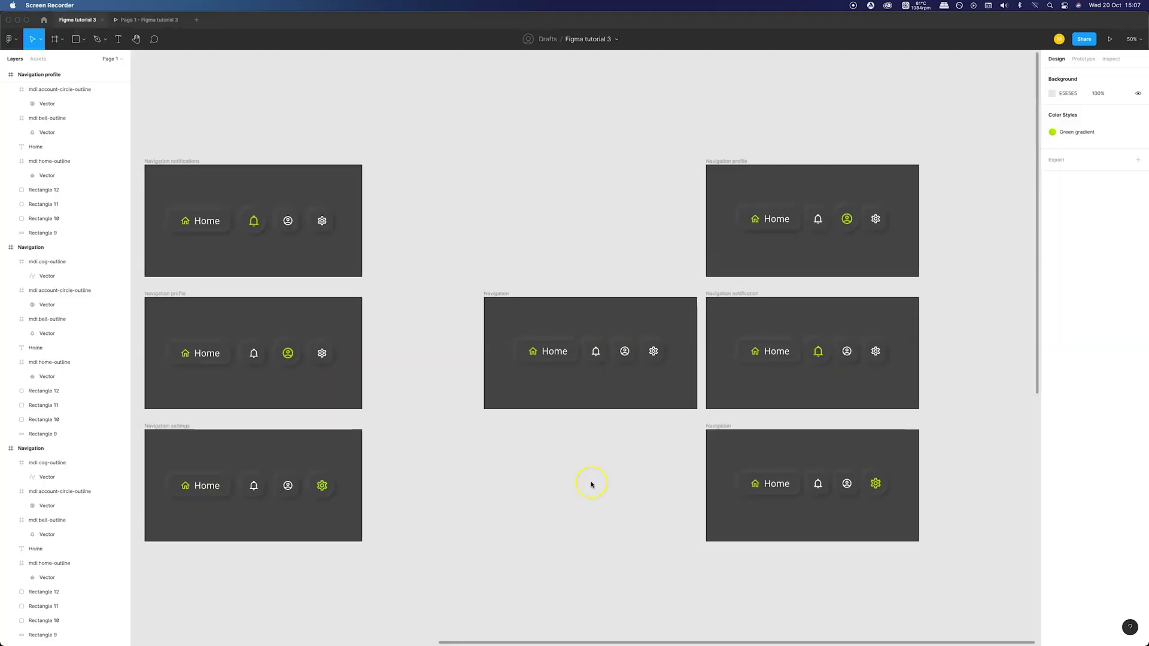
Step: Go to the Other frames in the design file and display their prototype connections
scroll(589, 483, up, 3)
scroll(591, 485, left, 10)
scroll(591, 484, down, 5)
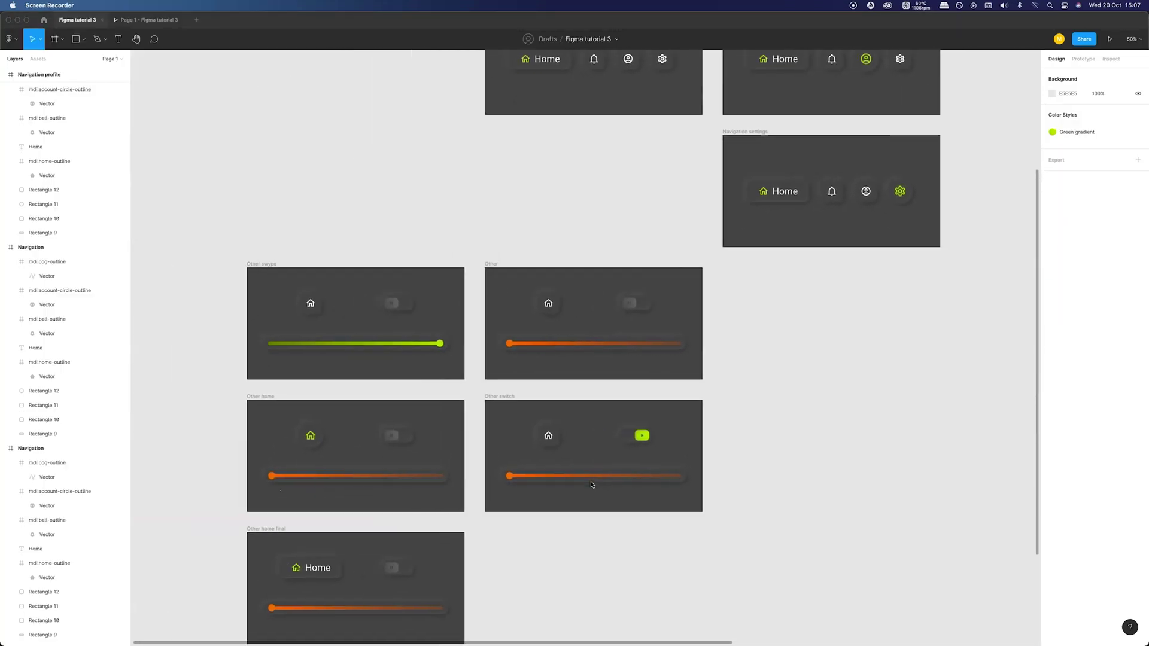
scroll(591, 485, down, 3)
scroll(591, 485, left, 1)
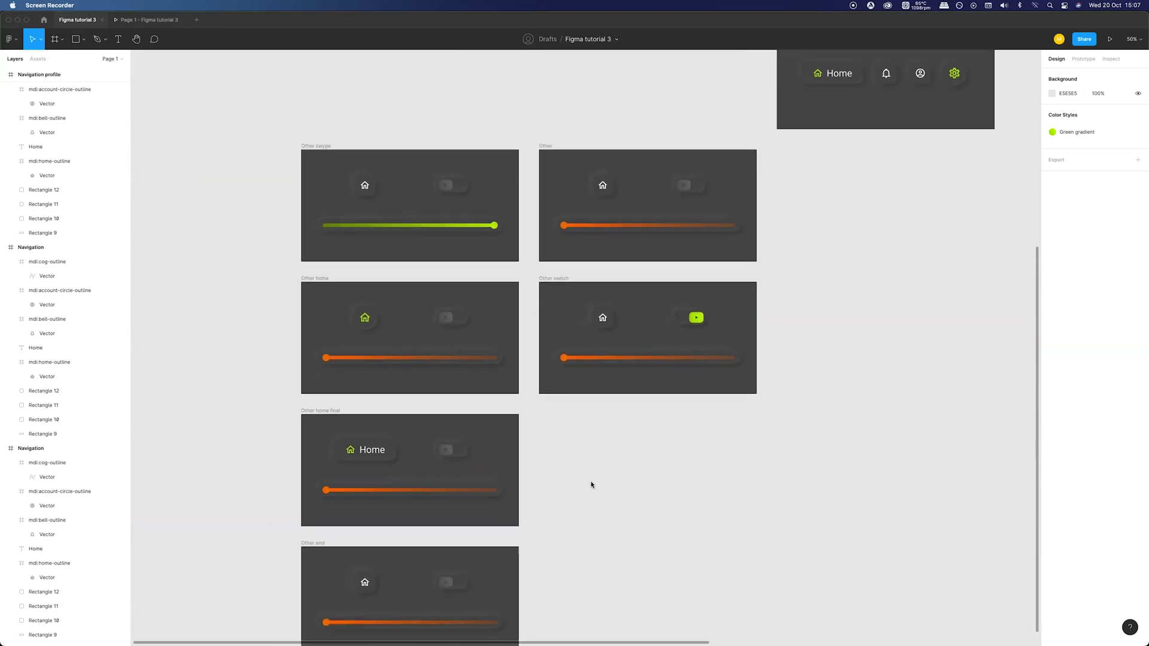
scroll(591, 485, right, 1)
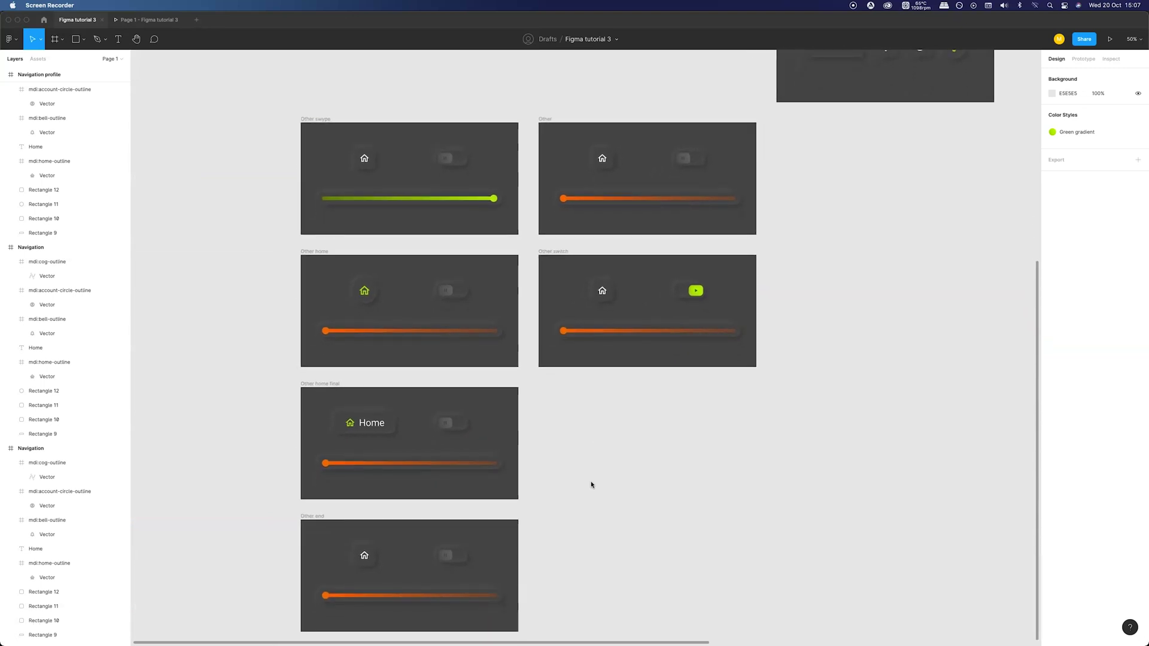
click(1092, 44)
click(1083, 59)
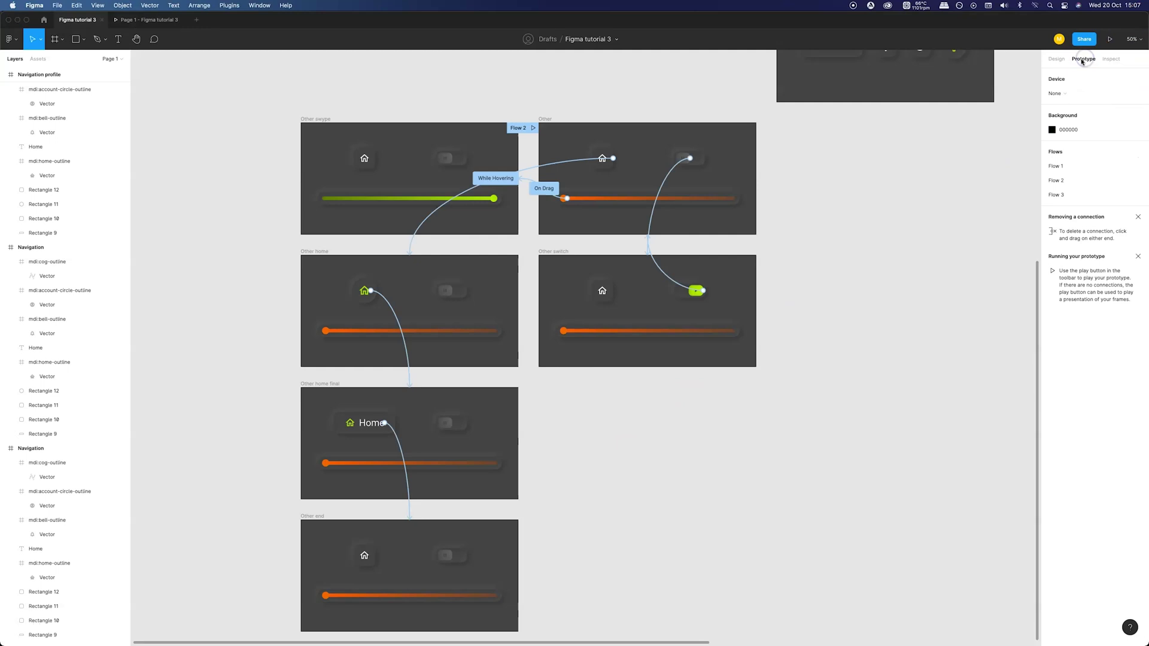
Step: Examine the interactions of the slider knob and the switch knob in the Other frame
scroll(819, 345, up, 5)
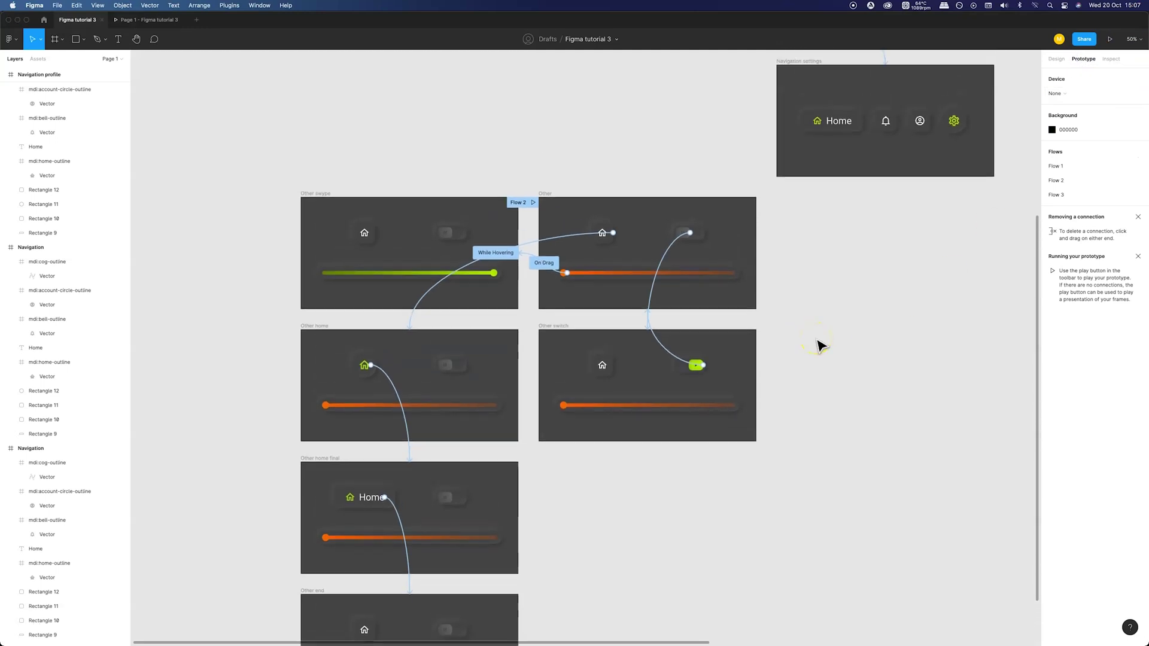
key(plus)
scroll(821, 345, up, 6)
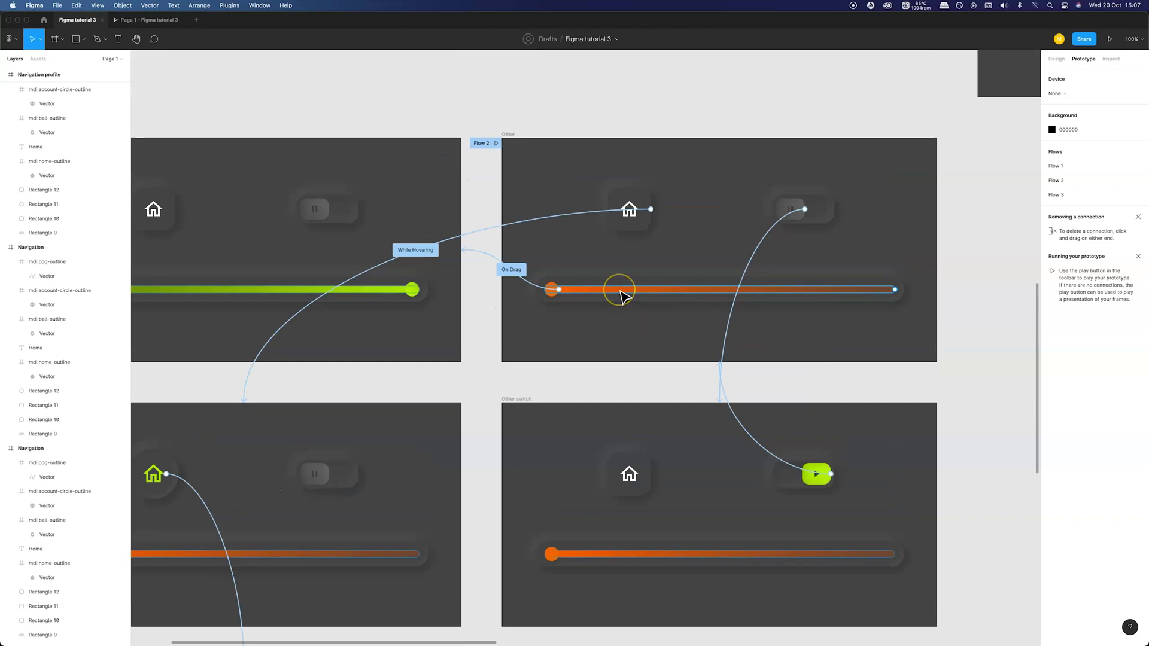
click(551, 287)
click(515, 268)
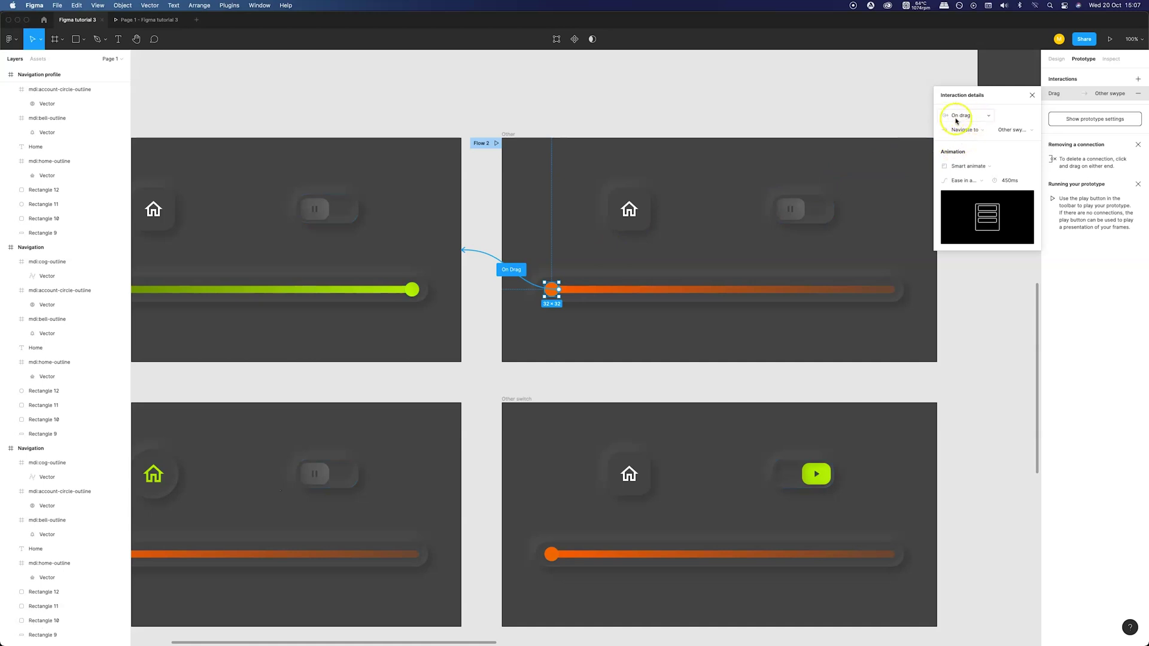
click(631, 110)
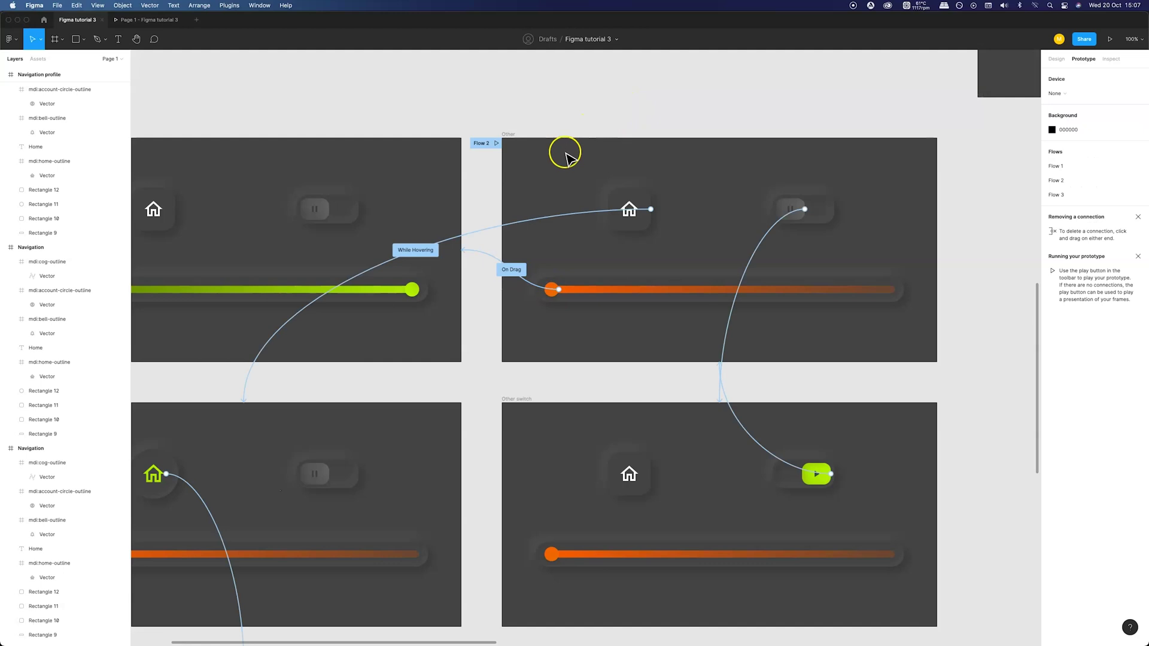
click(803, 207)
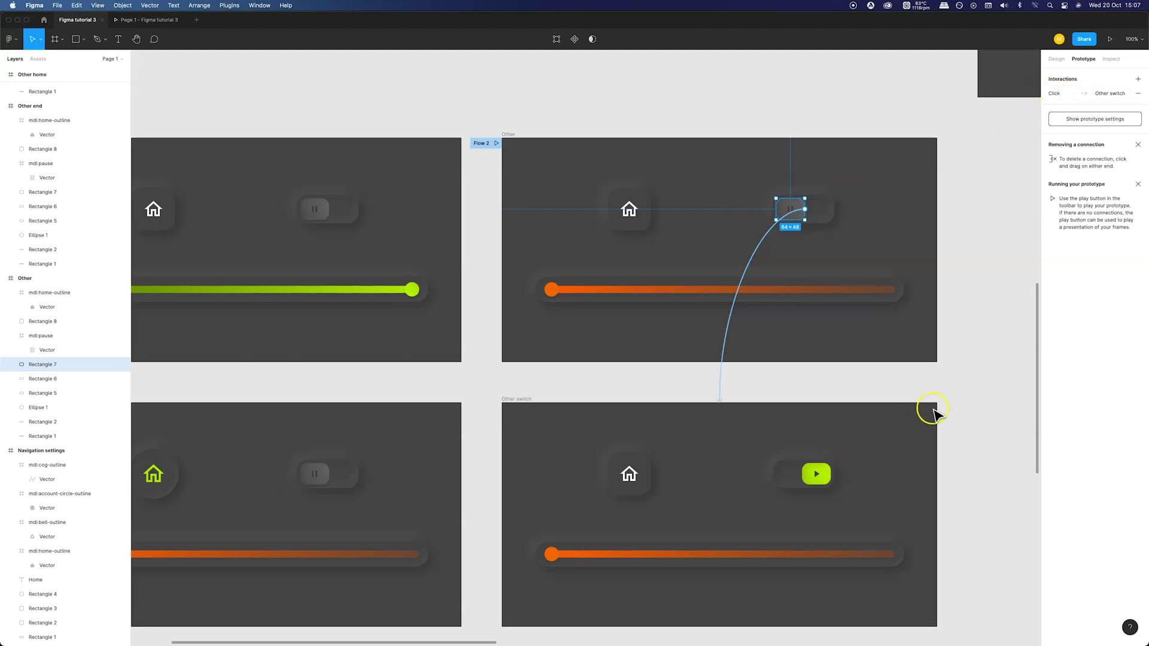
click(965, 407)
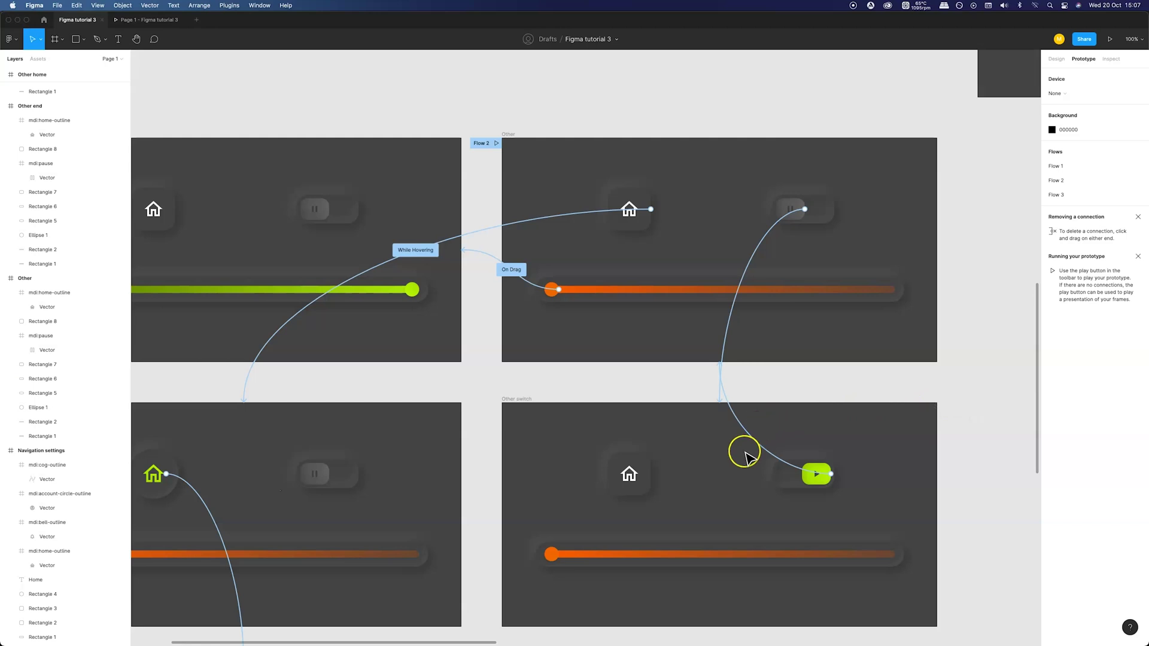
Step: Examine the home button's prototype connections from the Other frame through Other home and Other home final to Other end
scroll(651, 436, down, 2)
scroll(651, 435, left, 3)
scroll(651, 435, down, 3)
scroll(651, 435, left, 3)
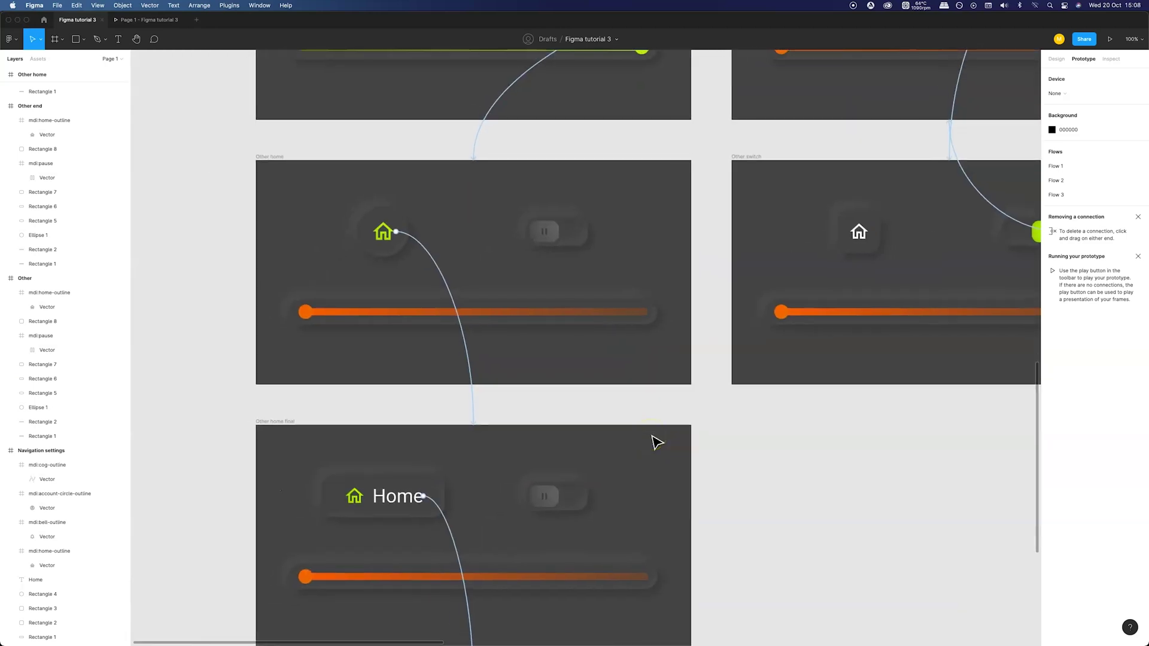
scroll(512, 357, up, 4)
scroll(511, 358, right, 1)
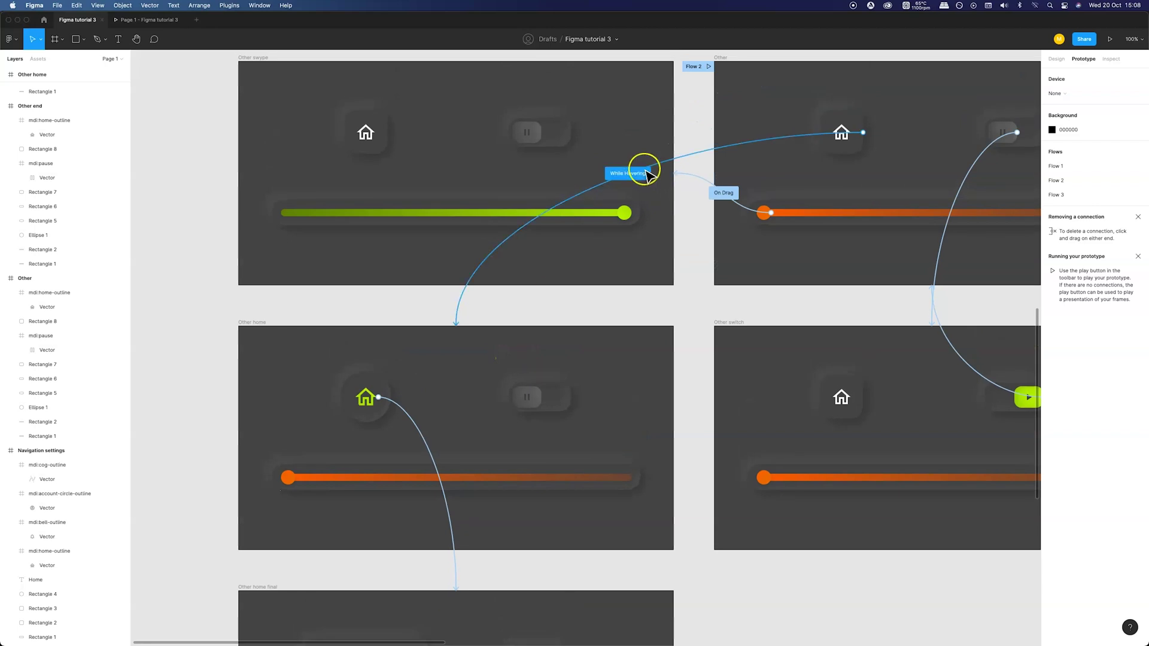
click(372, 398)
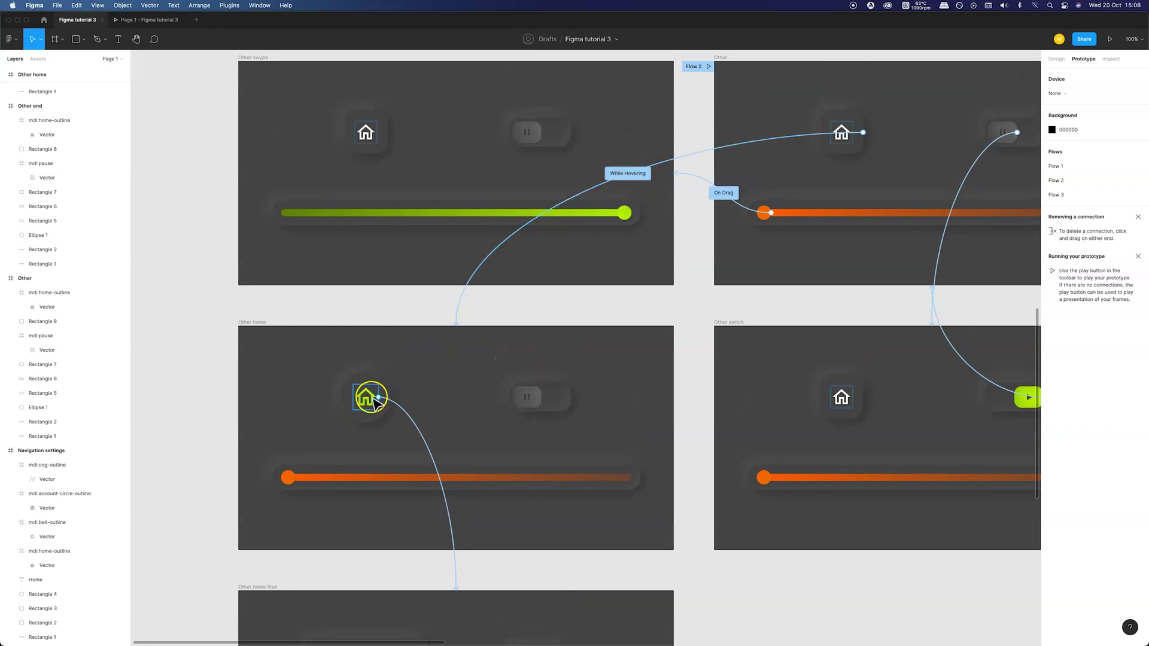
scroll(374, 402, down, 5)
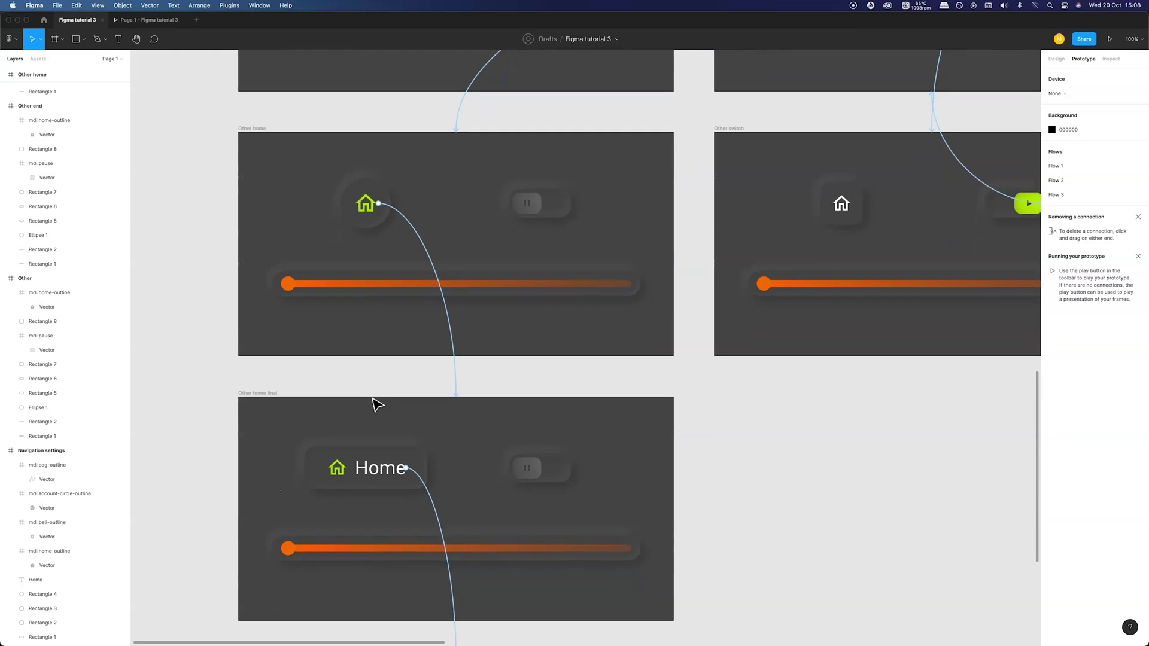
scroll(377, 405, down, 5)
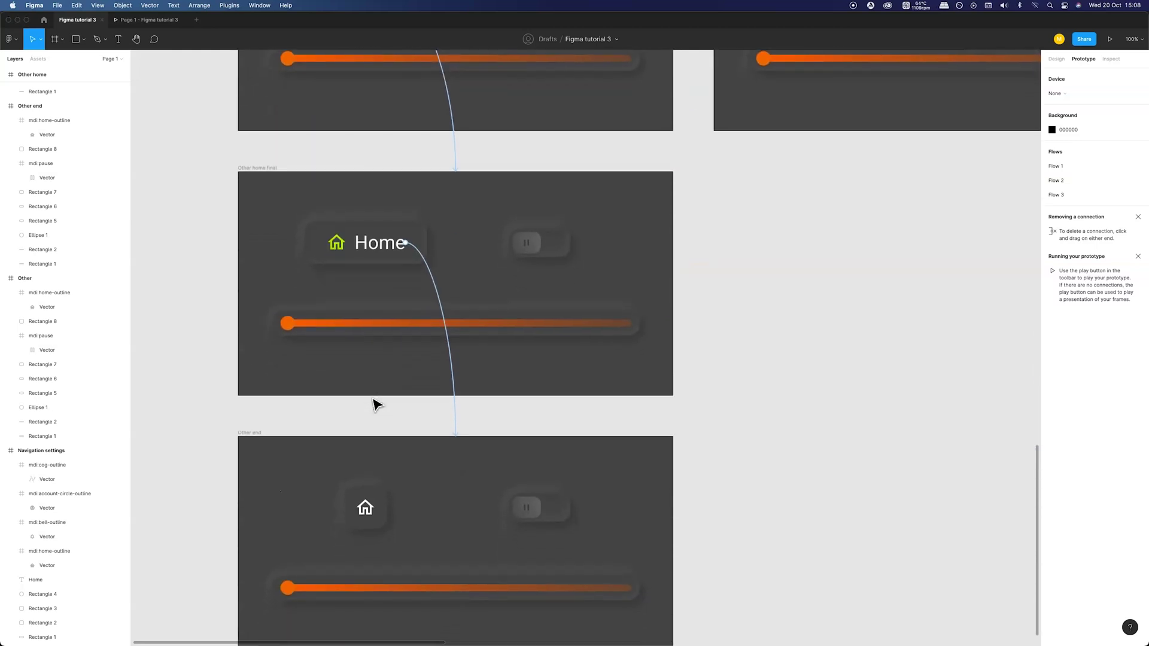
scroll(377, 405, up, 13)
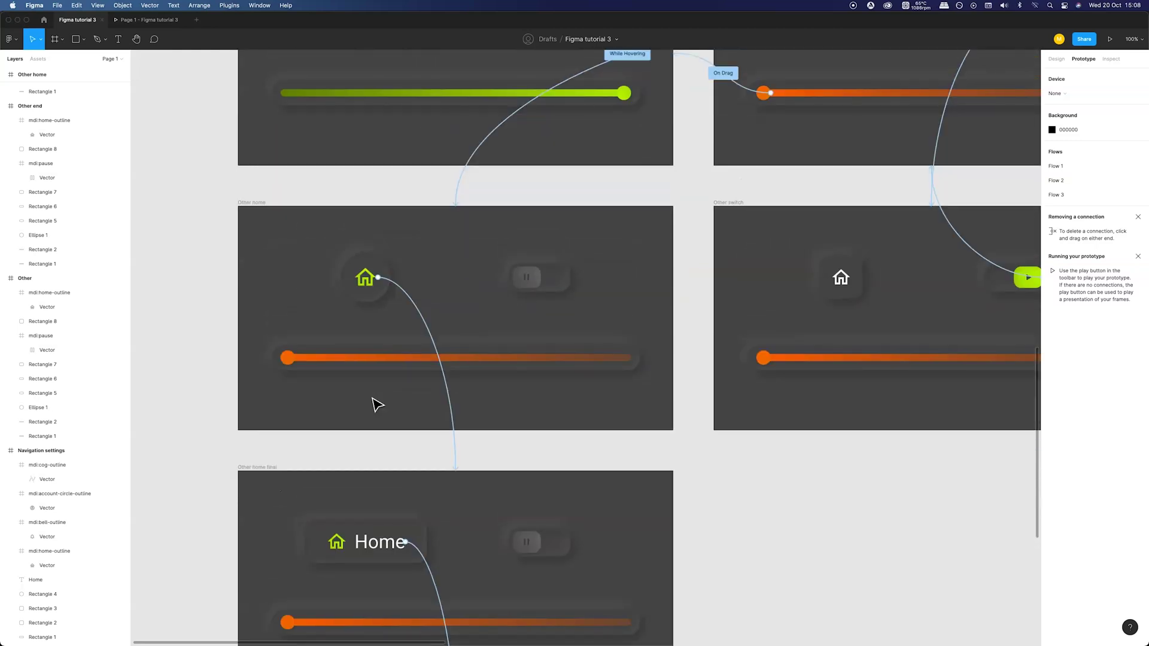
Step: Return to the design properties with an overview of all Navigation and Other frames at 25%
scroll(377, 405, right, 2)
click(932, 223)
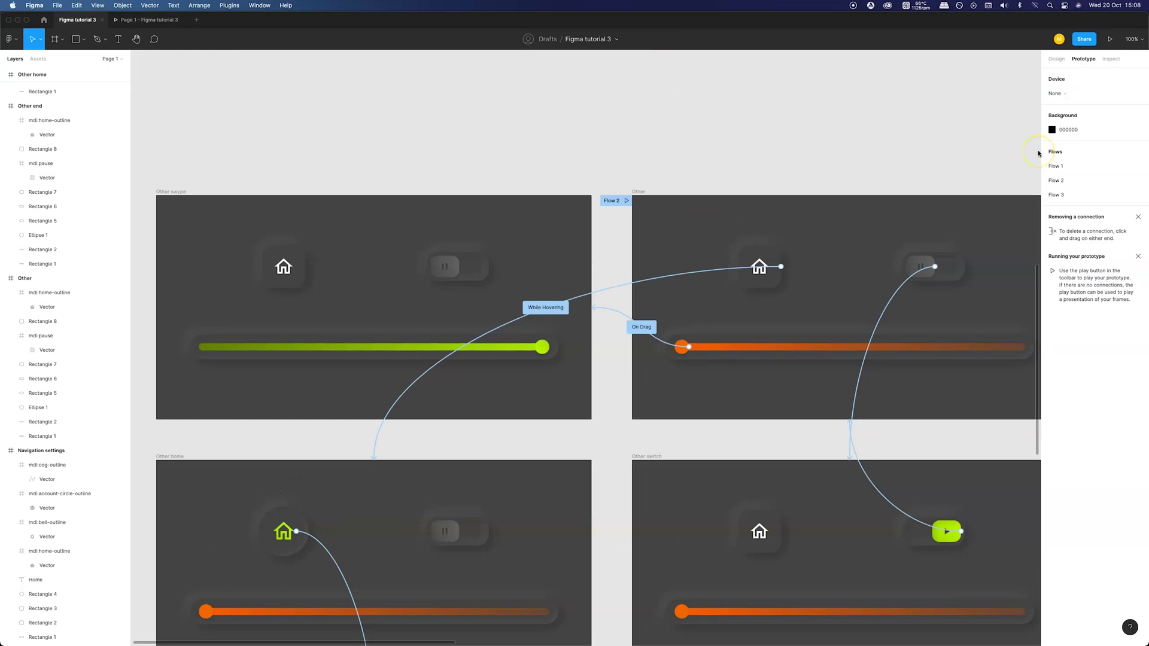
key(minus)
key(minus)
scroll(1038, 153, right, 6)
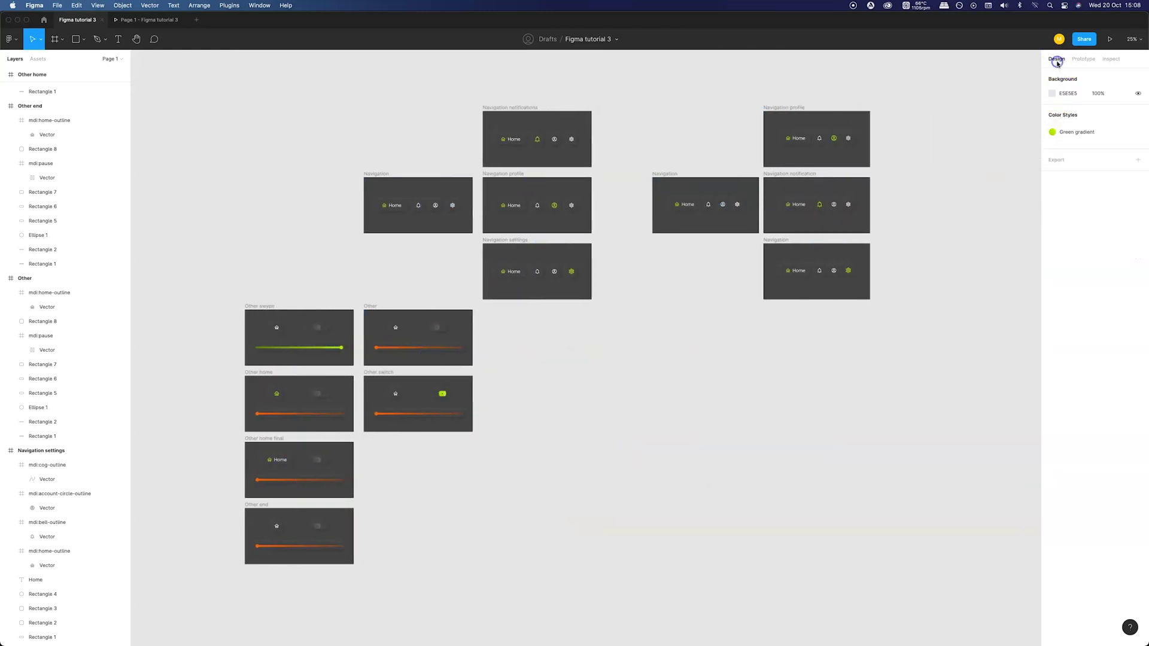